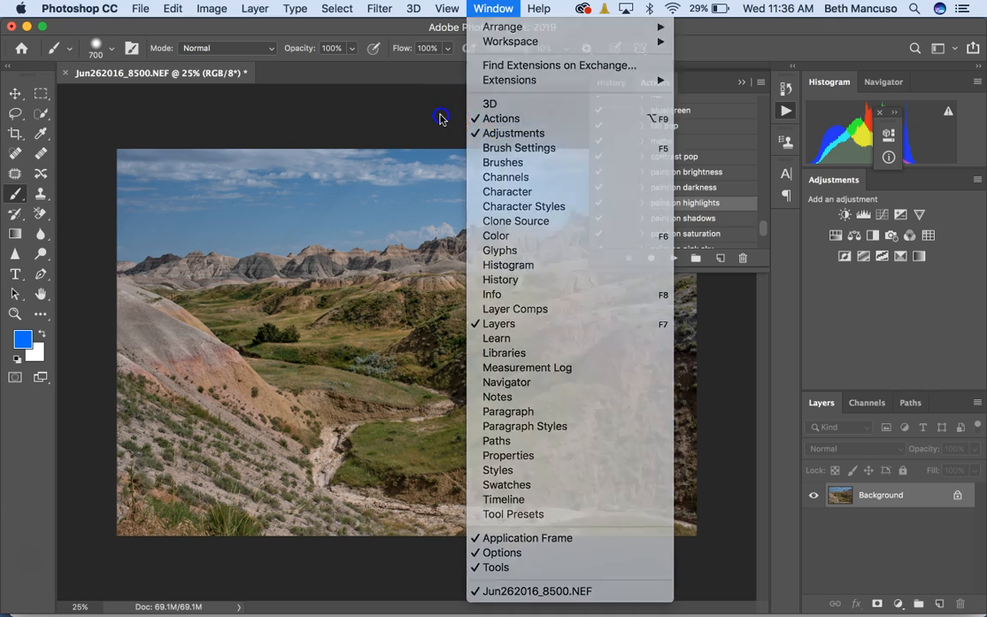
# Look through the list of installed actions and collapse the Stars Trails set
pyautogui.scroll(10, 760, 214)
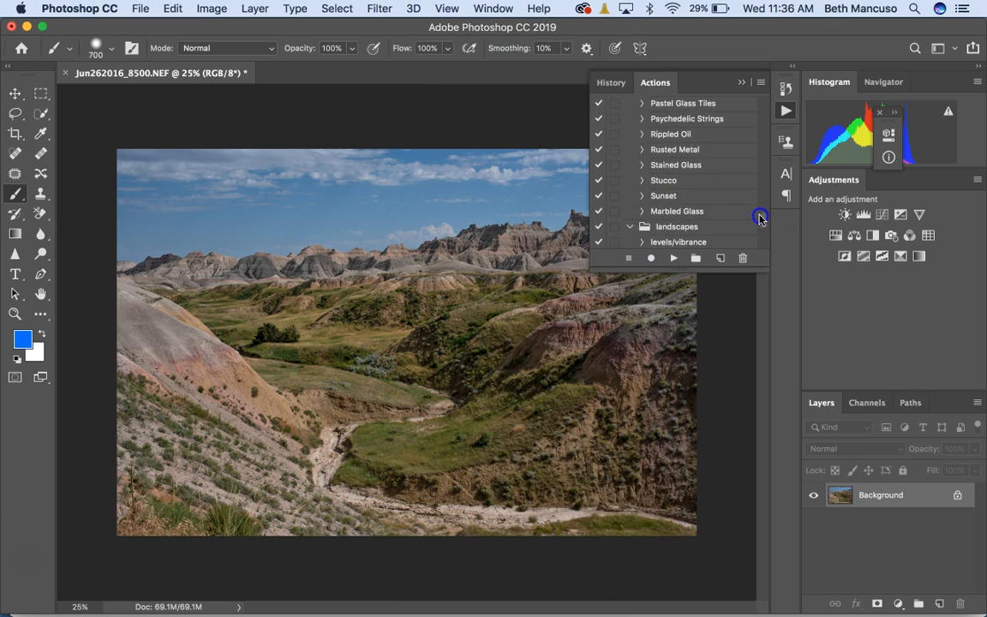
pyautogui.click(740, 82)
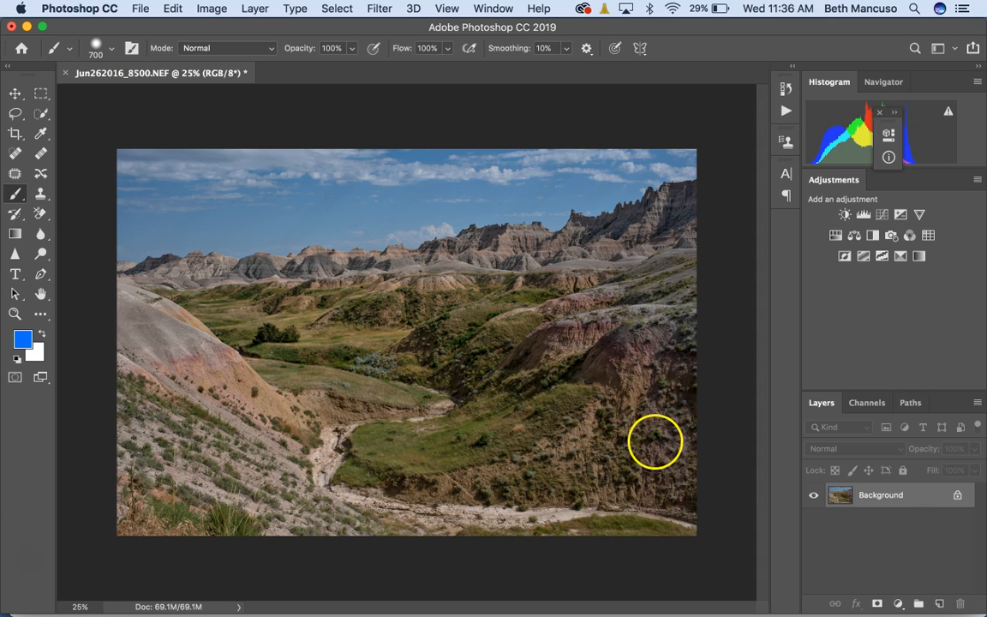
pyautogui.click(787, 112)
pyautogui.click(761, 220)
pyautogui.click(767, 177)
pyautogui.click(768, 206)
pyautogui.moveTo(768, 206); pyautogui.dragTo(776, 120)
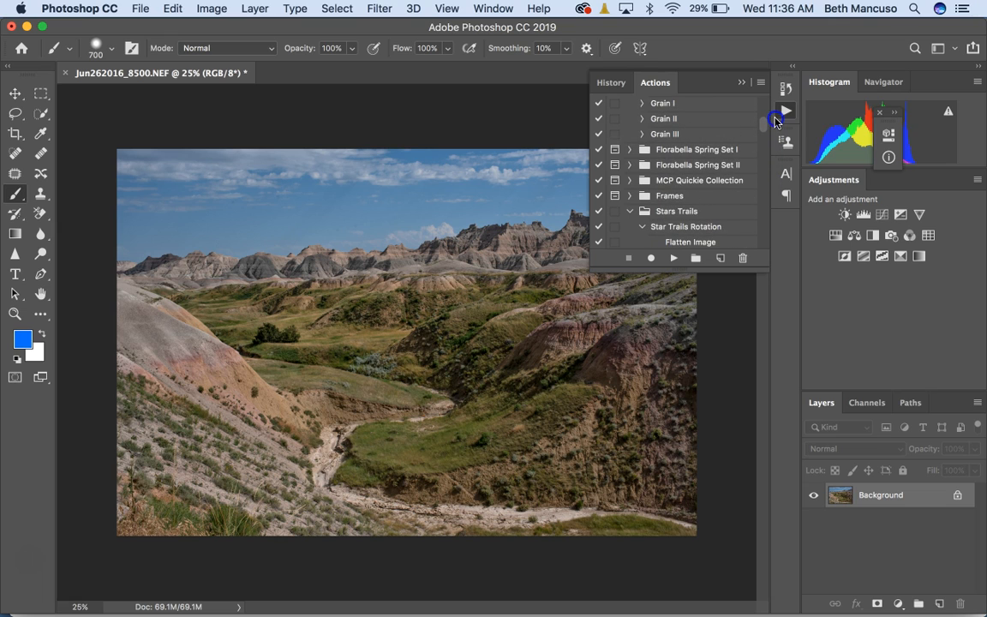
pyautogui.click(630, 210)
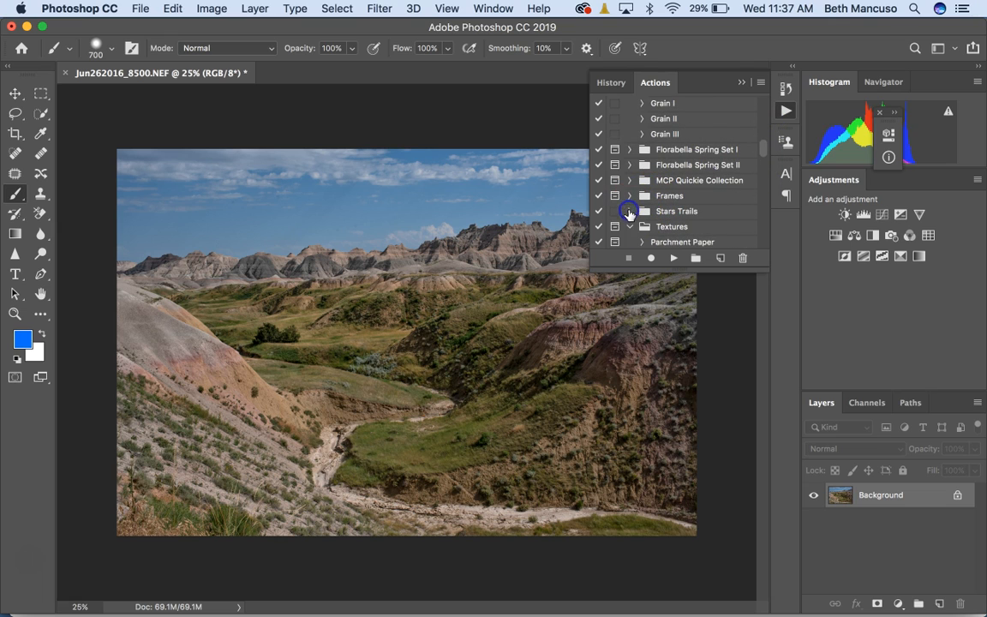
# Run the hdr action from the landscapes set on the badlands photo
pyautogui.moveTo(764, 137); pyautogui.dragTo(763, 207)
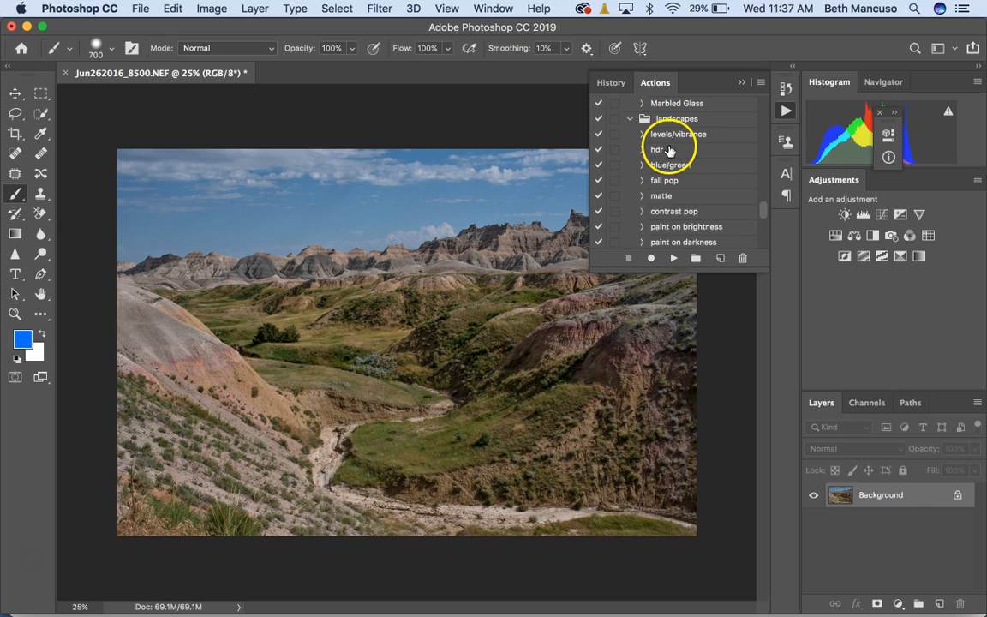
pyautogui.click(669, 151)
pyautogui.click(674, 258)
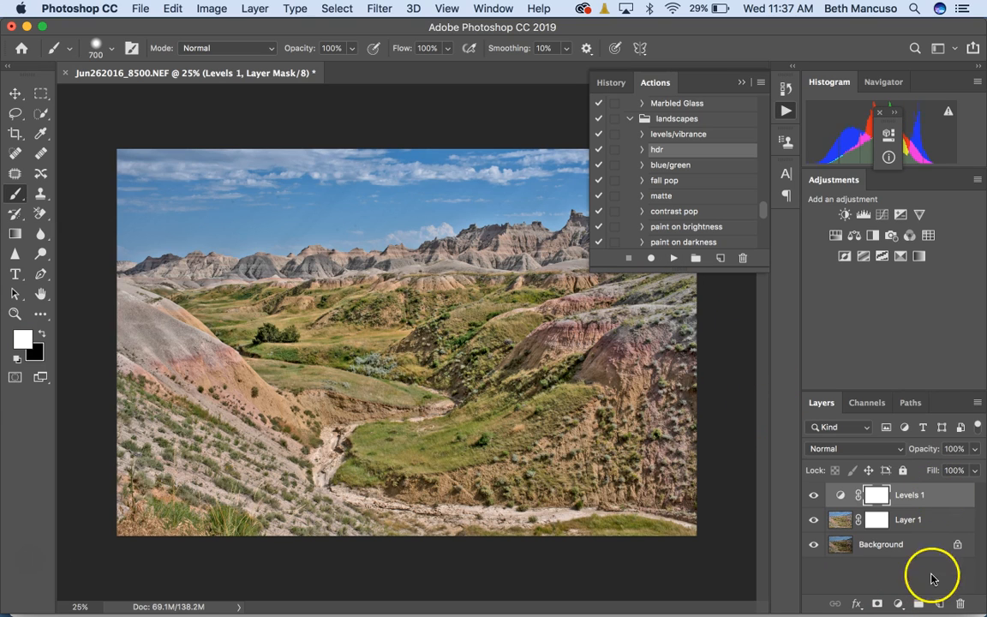
# Toggle the visibility of Levels 1 and Layer 1 to compare the image with and without each layer
pyautogui.click(814, 495)
pyautogui.click(814, 495)
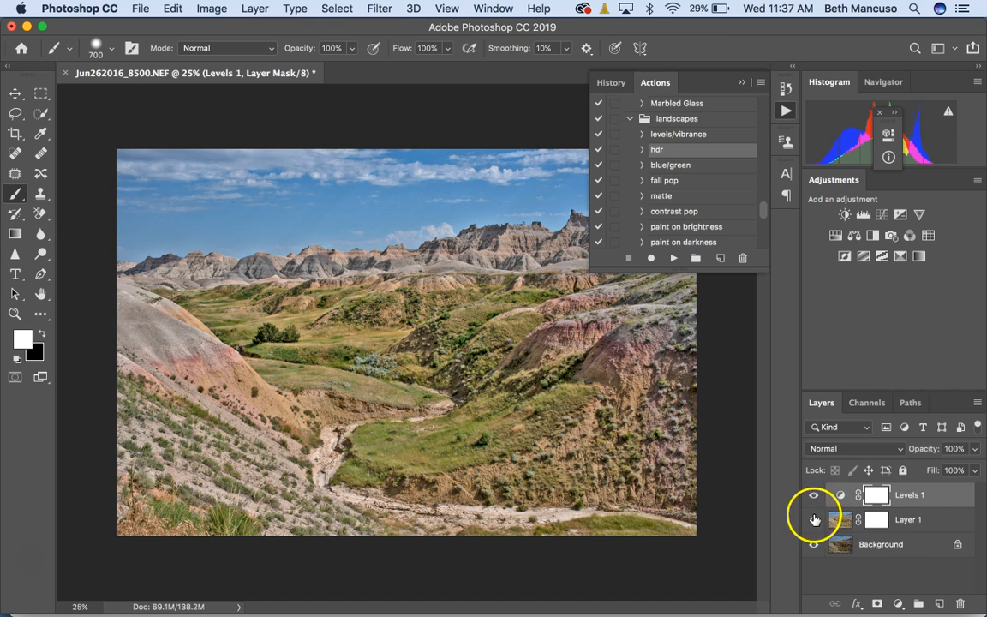
pyautogui.click(815, 519)
pyautogui.click(815, 520)
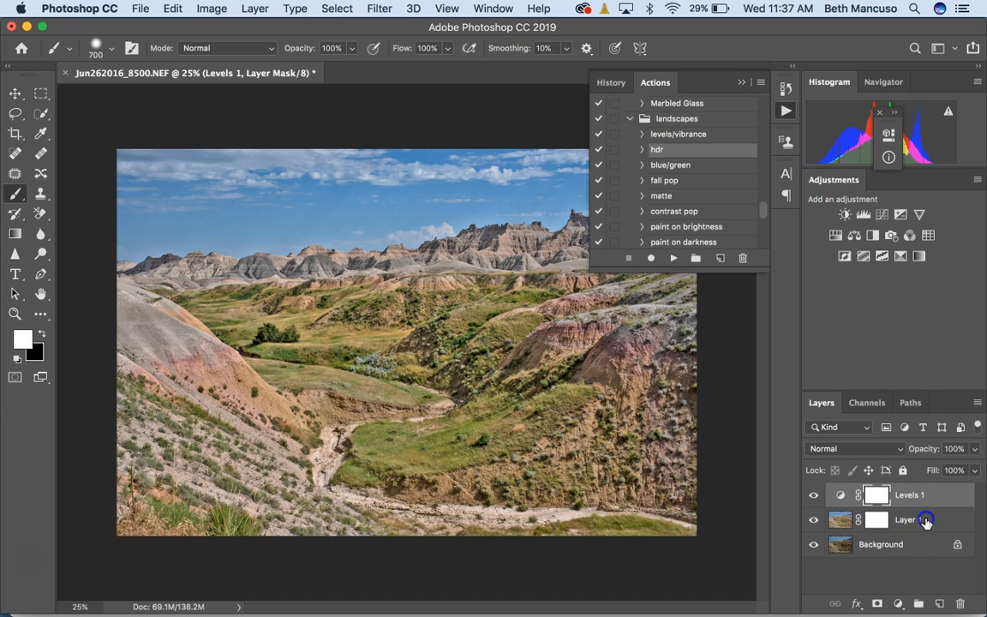
# Reduce the opacity of Layer 1 to 33% and select its layer mask
pyautogui.click(925, 520)
pyautogui.click(975, 448)
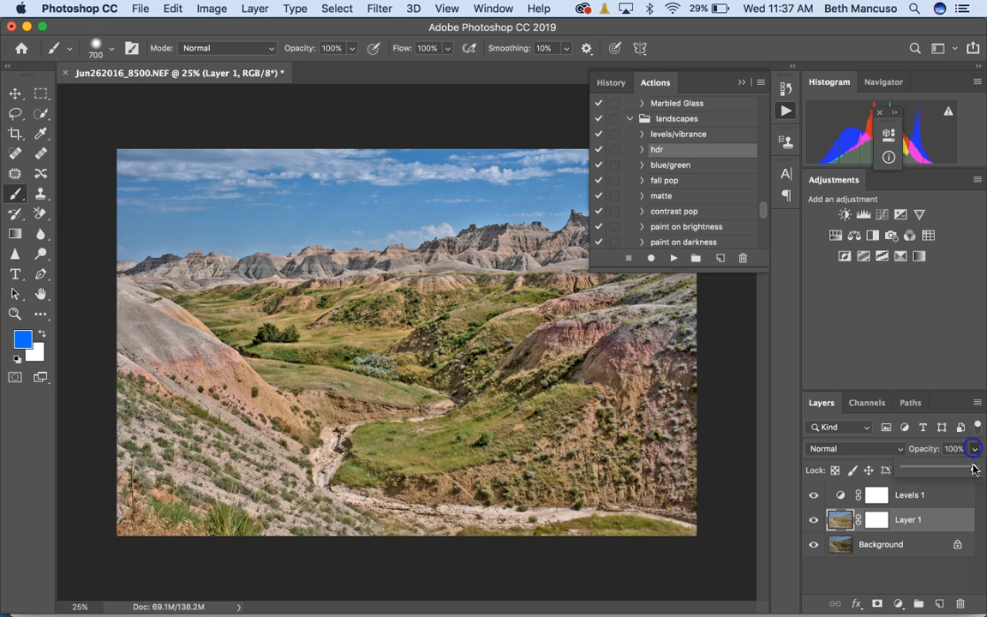
pyautogui.moveTo(926, 480); pyautogui.dragTo(904, 480)
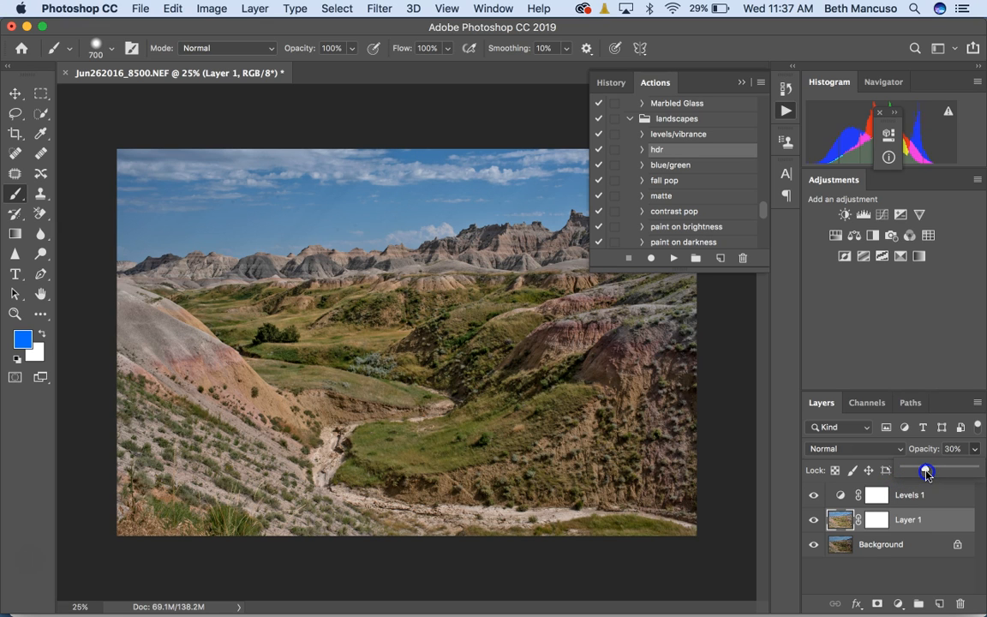
pyautogui.moveTo(929, 474); pyautogui.dragTo(926, 469)
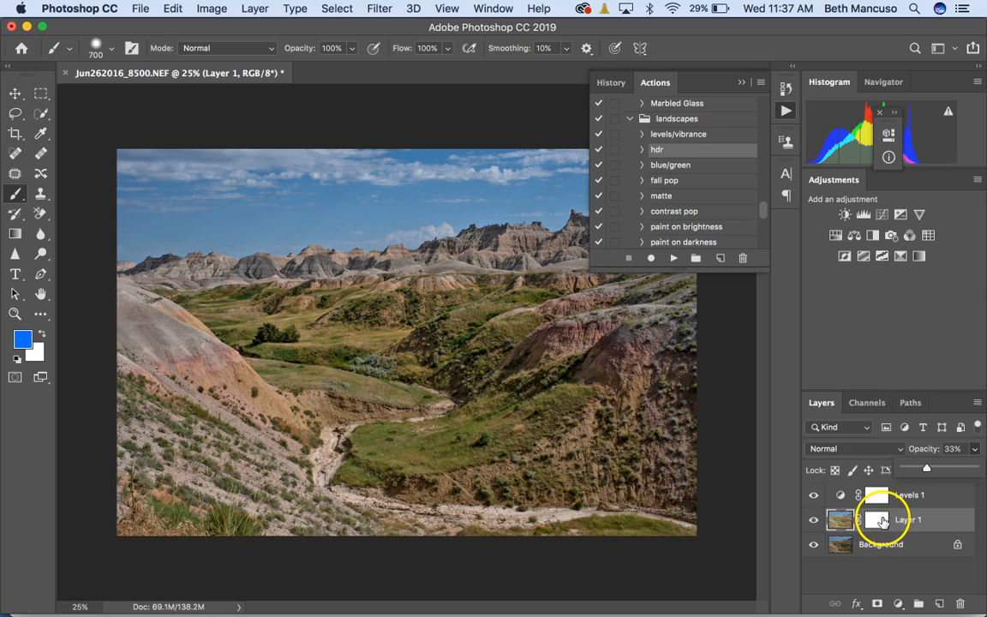
pyautogui.click(883, 521)
pyautogui.moveTo(883, 521)
pyautogui.mouseDown()
pyautogui.moveTo(926, 494)
pyautogui.moveTo(844, 524)
pyautogui.moveTo(870, 506)
pyautogui.moveTo(866, 514)
pyautogui.mouseUp()
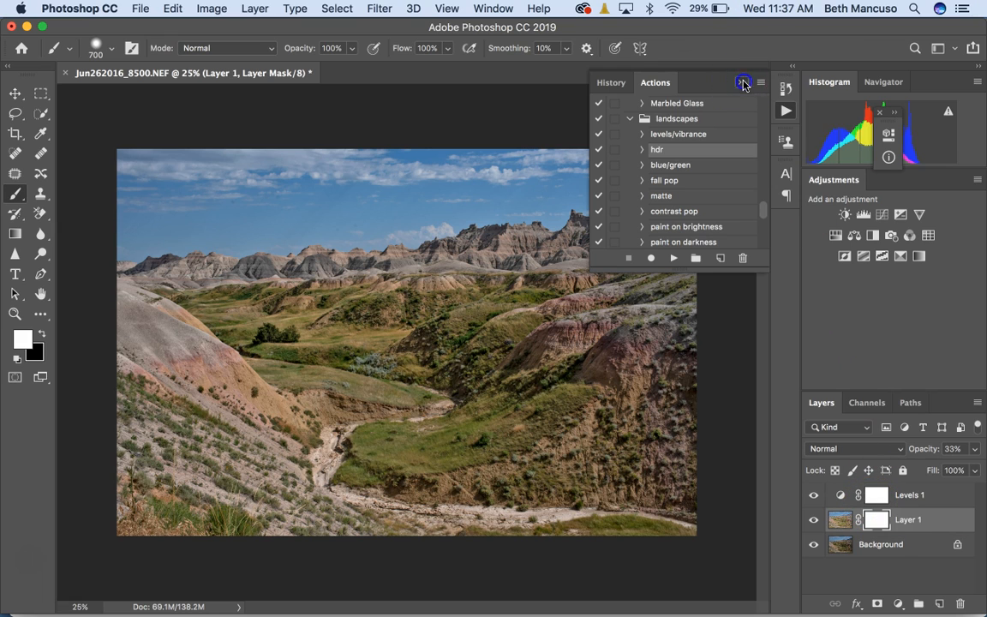
# Adjust the Levels 1 layer to a black input of 10 and a white input of 247
pyautogui.click(744, 83)
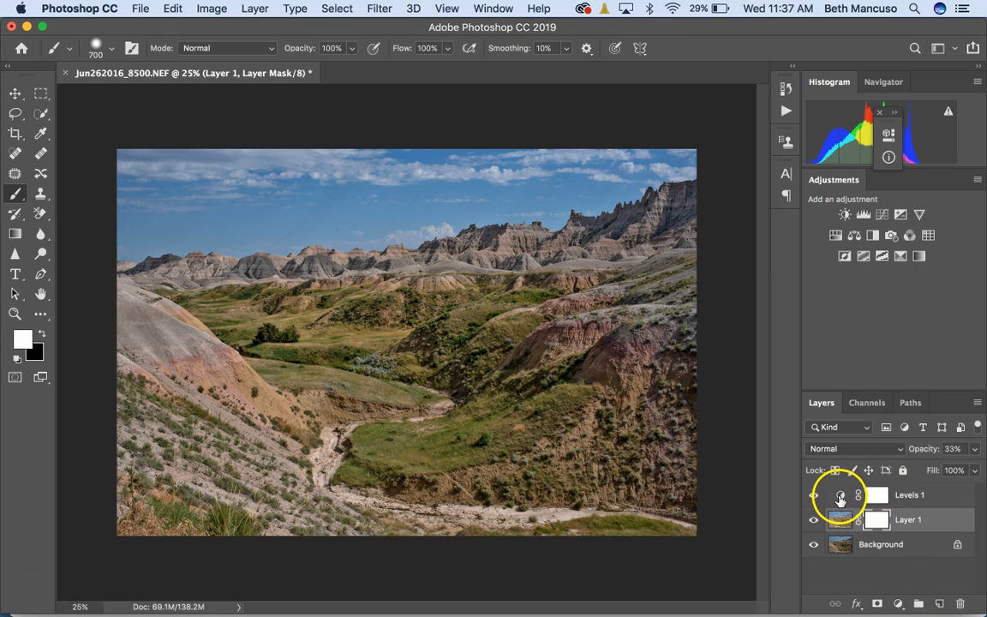
pyautogui.doubleClick(840, 496)
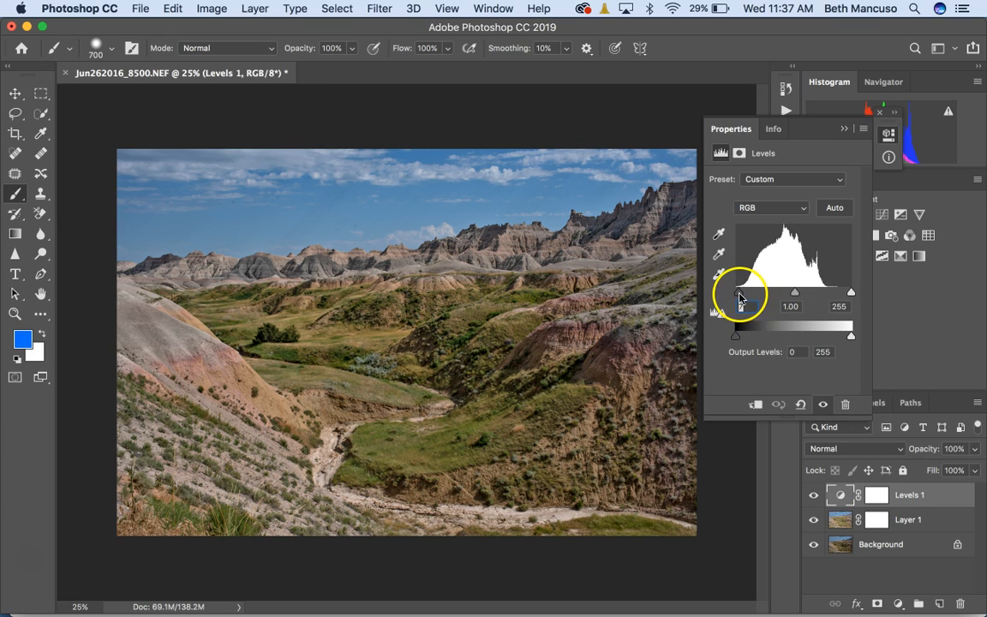
pyautogui.moveTo(850, 292); pyautogui.dragTo(847, 295)
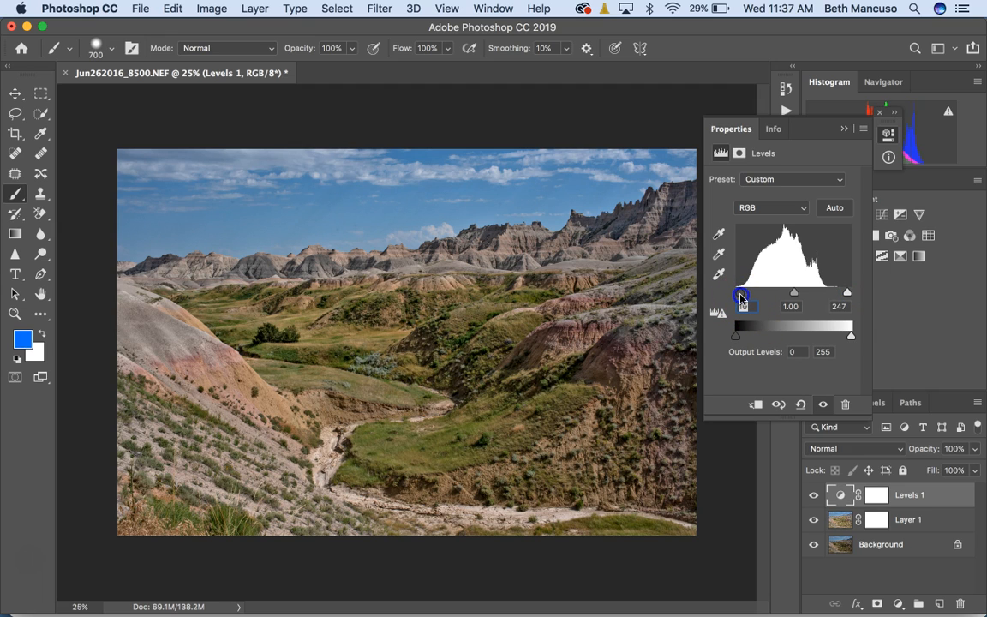
# Run the contrast pop action from the landscapes set with the Background layer selected
pyautogui.click(896, 545)
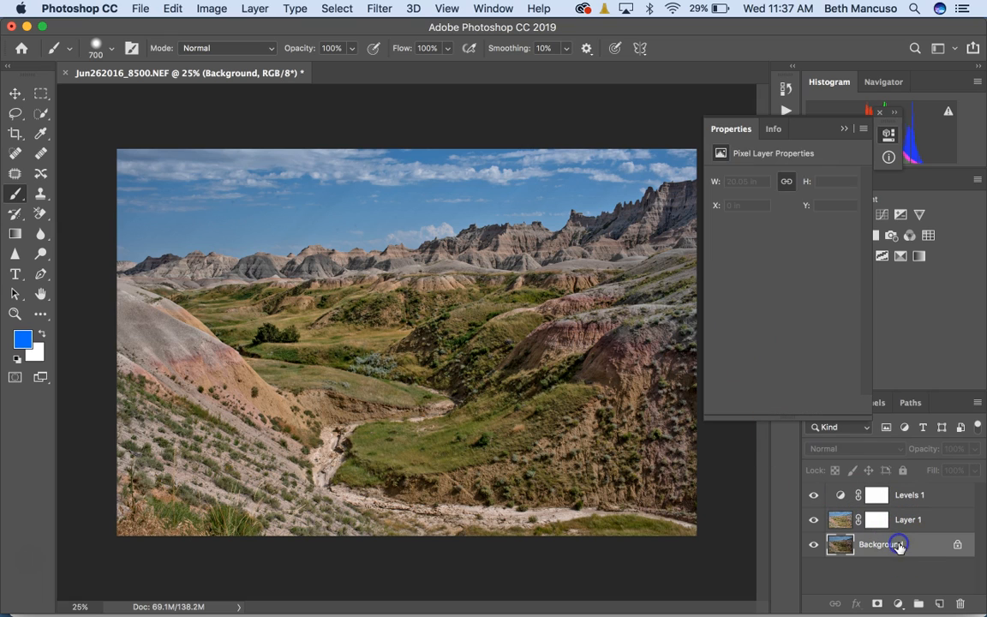
pyautogui.click(786, 110)
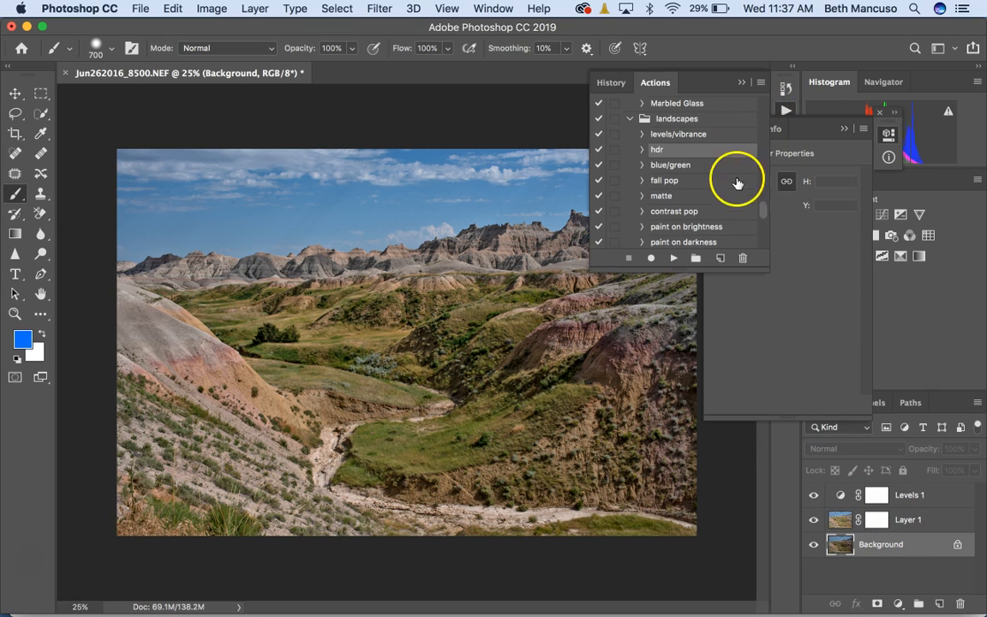
pyautogui.click(705, 211)
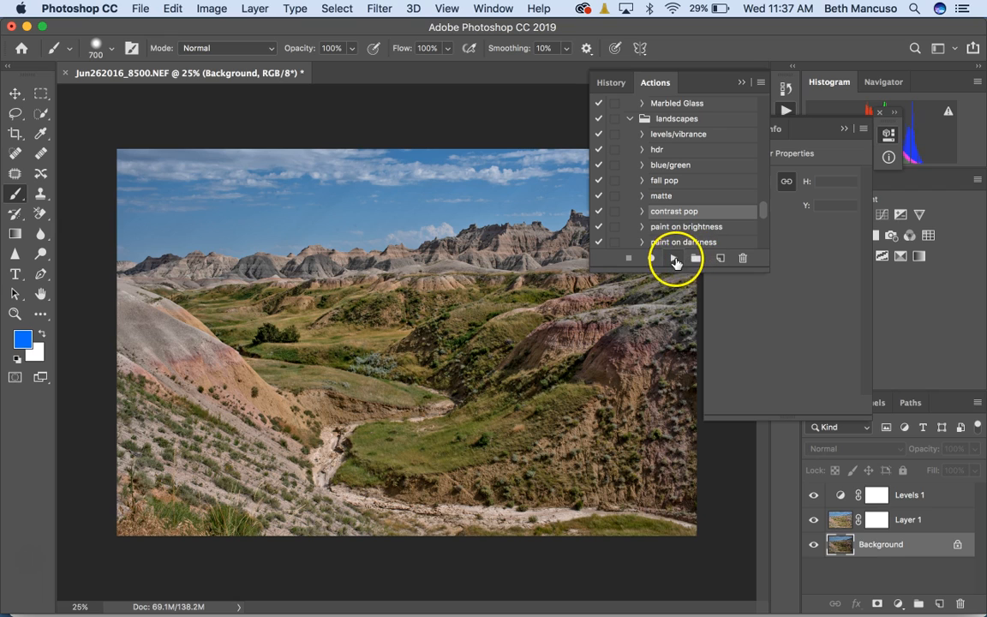
pyautogui.click(675, 259)
# Adjust the opacity of the contrast pop effect and flatten the image into a single Background layer
pyautogui.click(975, 449)
pyautogui.moveTo(973, 463)
pyautogui.mouseDown()
pyautogui.moveTo(891, 476)
pyautogui.moveTo(985, 474)
pyautogui.mouseUp()
pyautogui.moveTo(906, 480); pyautogui.dragTo(919, 477)
pyautogui.click(892, 569)
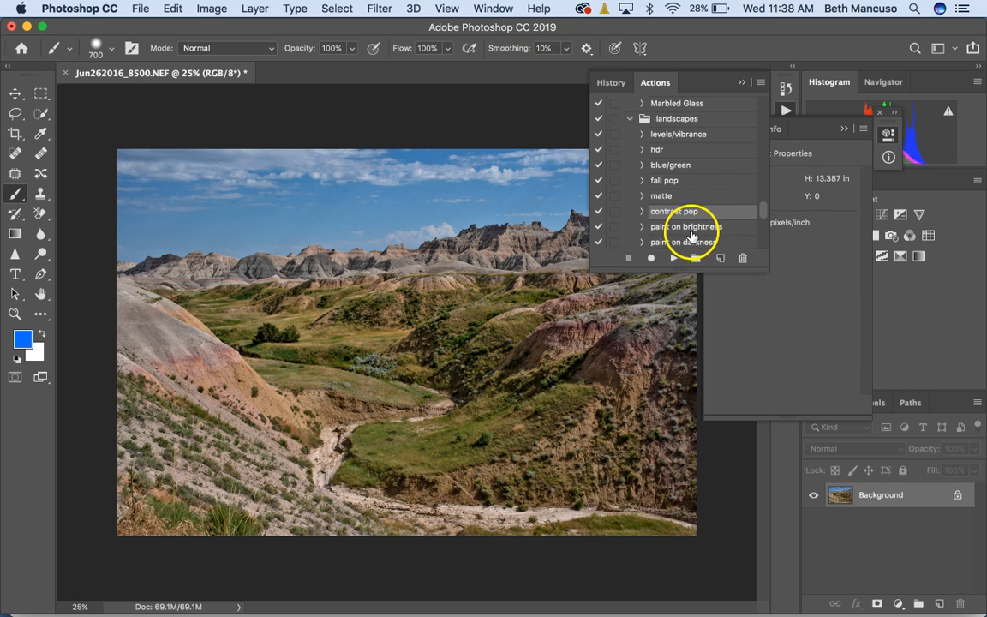
# Run the paint on highlights action from the landscapes set
pyautogui.click(766, 220)
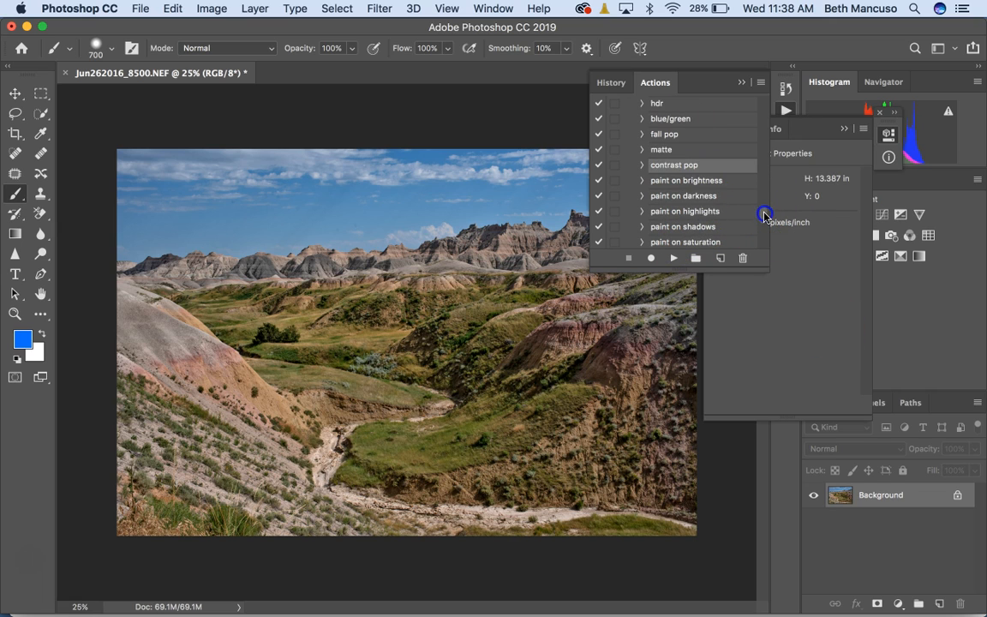
pyautogui.moveTo(731, 199); pyautogui.dragTo(699, 169)
pyautogui.click(699, 168)
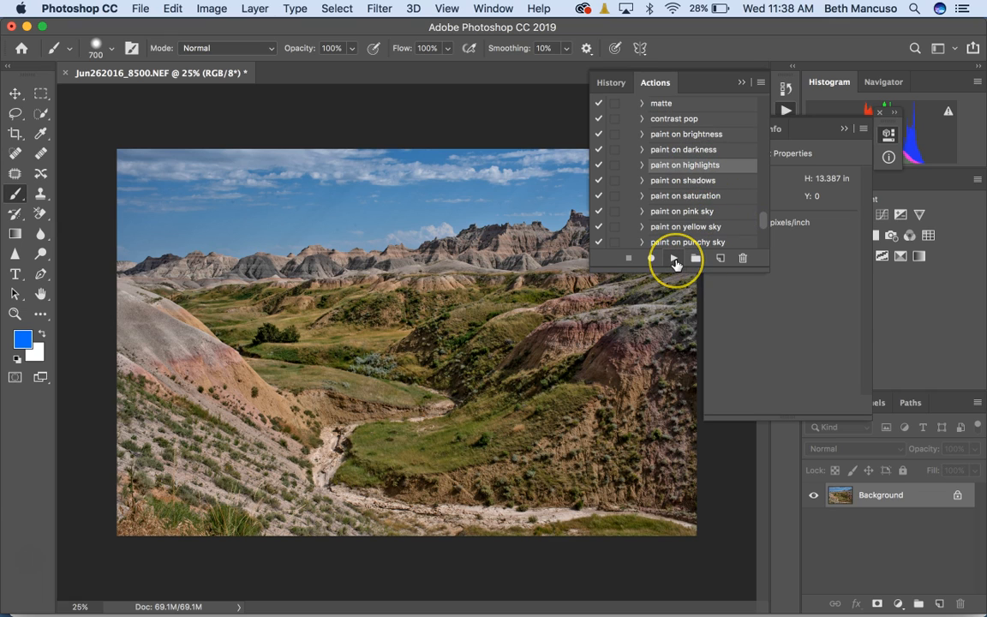
pyautogui.click(675, 259)
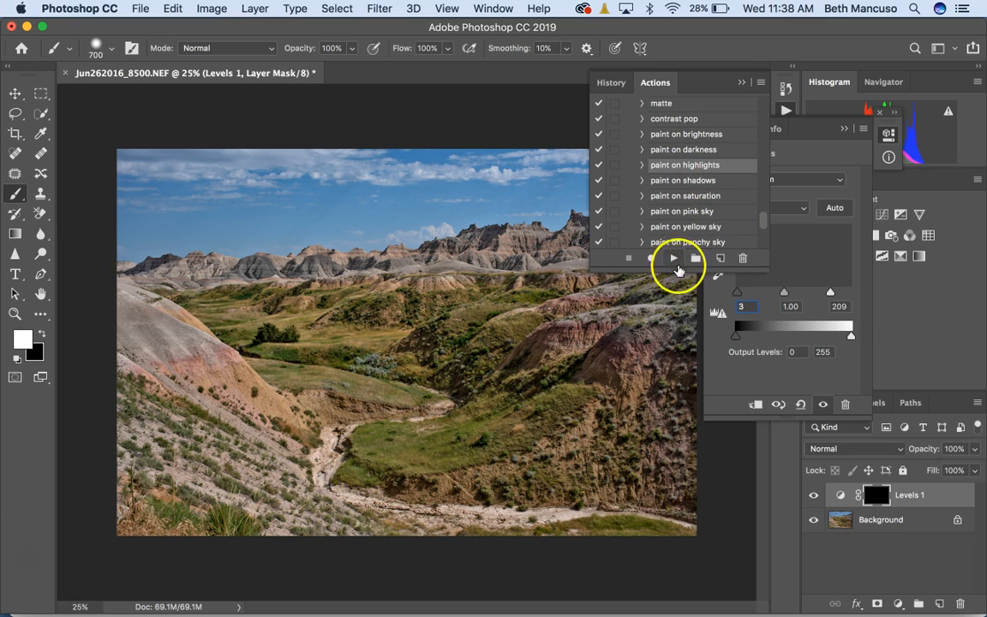
pyautogui.click(741, 82)
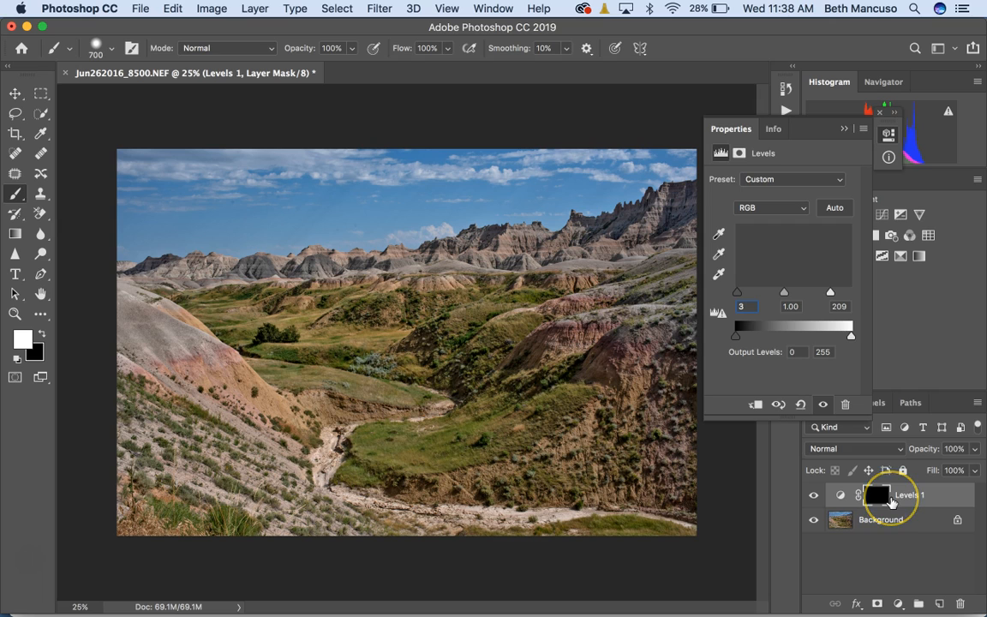
# Select the Levels 1 layer mask and set up a soft brush of 700 px with 0% hardness
pyautogui.click(888, 497)
pyautogui.rightClick(255, 288)
pyautogui.moveTo(370, 367); pyautogui.dragTo(368, 367)
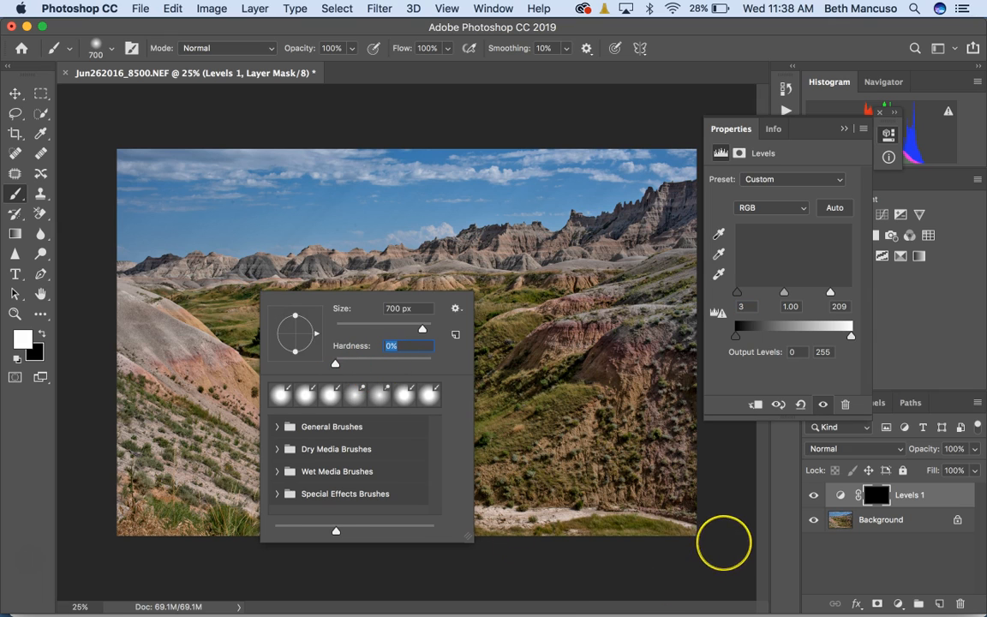
pyautogui.click(725, 542)
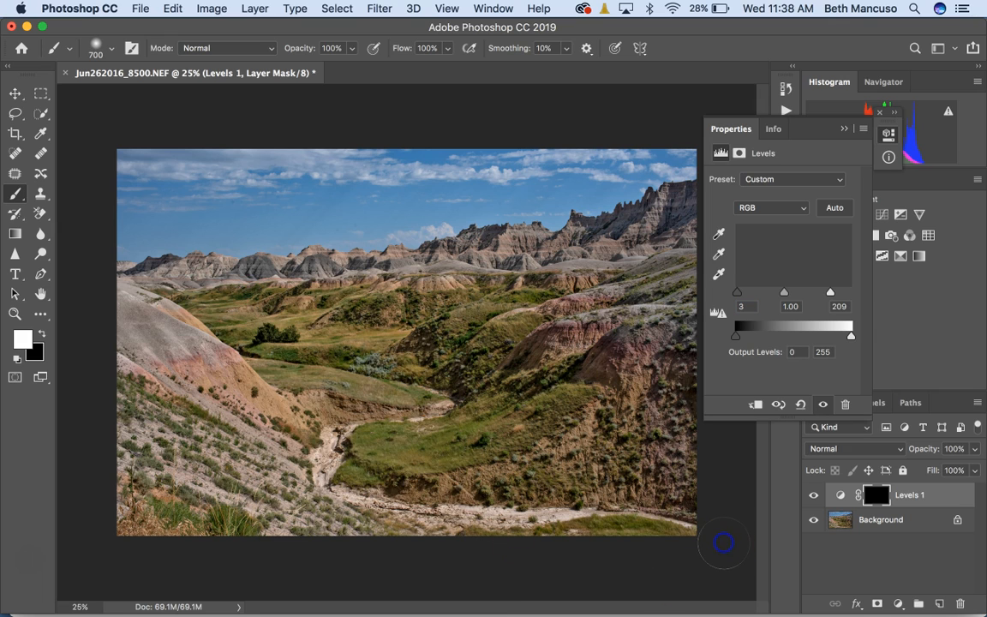
pyautogui.click(843, 129)
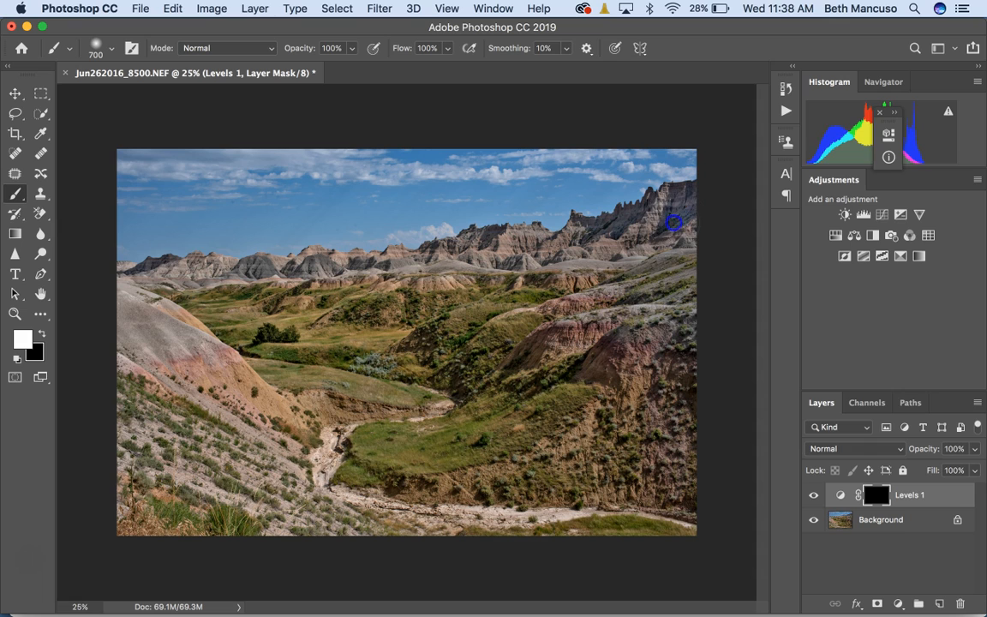
# Paint highlights in white on the Levels 1 mask over the hills and slopes, masking the lower creek bank back out with black
pyautogui.moveTo(635, 244)
pyautogui.mouseDown()
pyautogui.moveTo(492, 255)
pyautogui.moveTo(438, 276)
pyautogui.moveTo(139, 291)
pyautogui.moveTo(197, 288)
pyautogui.moveTo(132, 335)
pyautogui.moveTo(256, 409)
pyautogui.moveTo(320, 428)
pyautogui.mouseUp()
pyautogui.moveTo(315, 289)
pyautogui.mouseDown()
pyautogui.moveTo(439, 301)
pyautogui.moveTo(512, 319)
pyautogui.moveTo(691, 270)
pyautogui.mouseUp()
pyautogui.moveTo(615, 284)
pyautogui.mouseDown()
pyautogui.moveTo(582, 341)
pyautogui.moveTo(659, 337)
pyautogui.moveTo(603, 367)
pyautogui.moveTo(676, 390)
pyautogui.moveTo(668, 419)
pyautogui.moveTo(622, 466)
pyautogui.moveTo(641, 486)
pyautogui.moveTo(676, 496)
pyautogui.moveTo(485, 510)
pyautogui.moveTo(499, 493)
pyautogui.moveTo(350, 533)
pyautogui.mouseUp()
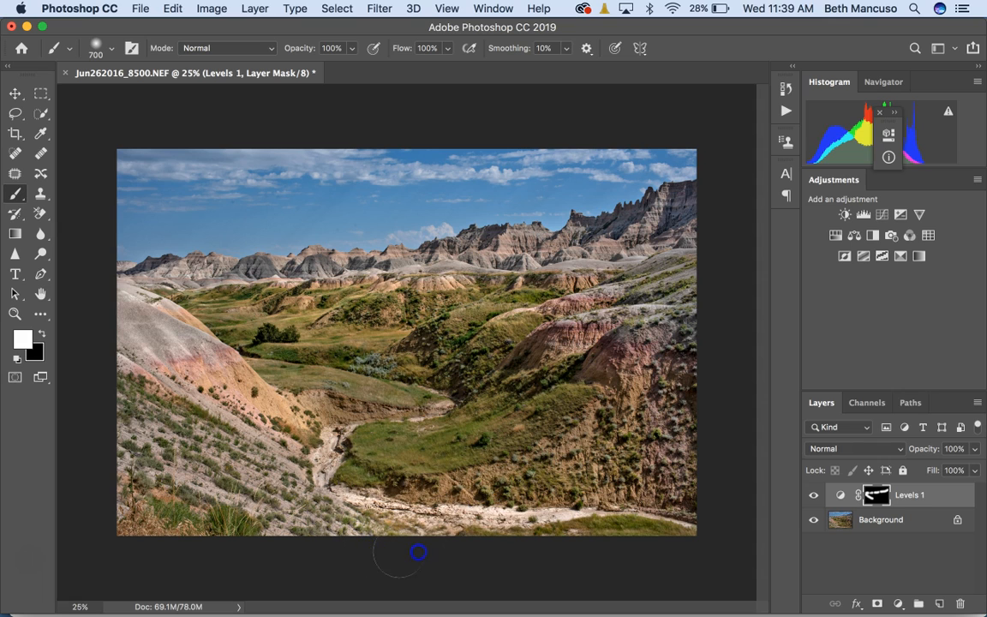
pyautogui.press('x')
pyautogui.moveTo(491, 511); pyautogui.dragTo(582, 511)
pyautogui.press('x')
pyautogui.moveTo(366, 522)
pyautogui.mouseDown()
pyautogui.moveTo(324, 474)
pyautogui.moveTo(315, 443)
pyautogui.moveTo(284, 536)
pyautogui.moveTo(324, 531)
pyautogui.moveTo(266, 473)
pyautogui.moveTo(171, 433)
pyautogui.moveTo(126, 432)
pyautogui.moveTo(124, 488)
pyautogui.moveTo(144, 540)
pyautogui.moveTo(231, 480)
pyautogui.moveTo(165, 410)
pyautogui.moveTo(228, 408)
pyautogui.moveTo(283, 372)
pyautogui.moveTo(332, 362)
pyautogui.moveTo(419, 368)
pyautogui.moveTo(305, 320)
pyautogui.moveTo(234, 318)
pyautogui.moveTo(144, 291)
pyautogui.moveTo(270, 302)
pyautogui.moveTo(323, 293)
pyautogui.moveTo(289, 293)
pyautogui.mouseUp()
# Enlarge the brush to 1100 px, lower its opacity to 20%, and lightly brush the sky on the Levels 1 mask
pyautogui.press(']')
pyautogui.press(']')
pyautogui.press(']')
pyautogui.press(']')
pyautogui.press('2')
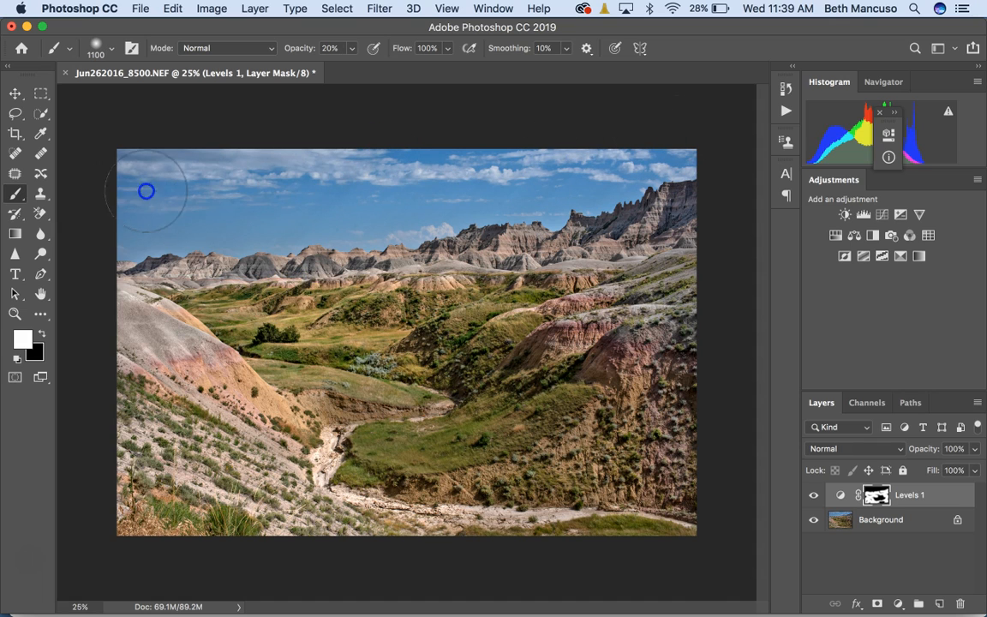
pyautogui.click(78, 188)
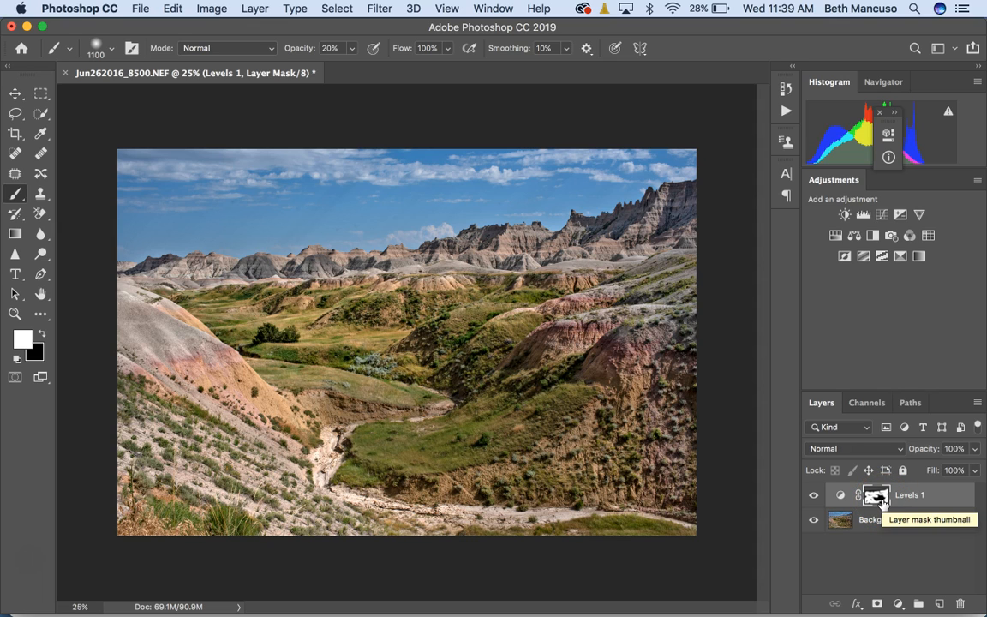
# Using the red mask overlay, fill missed areas of the slopes and creek bank with white at 99% brush opacity, and hide the overlay
pyautogui.keyDown('alt'); pyautogui.keyDown('shift'); pyautogui.click(883, 503); pyautogui.keyUp('shift'); pyautogui.keyUp('alt')
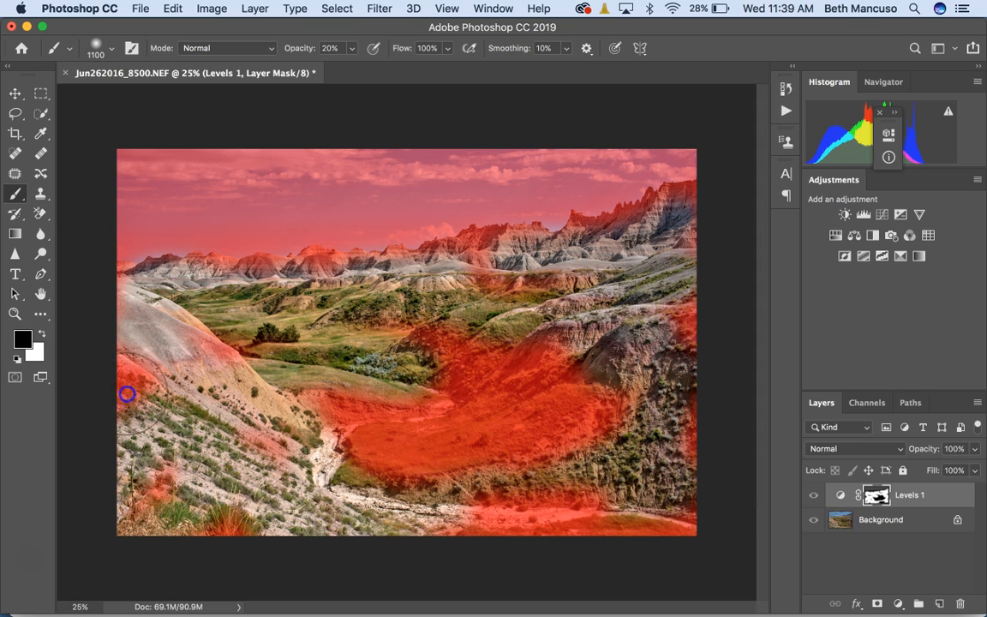
pyautogui.press('9')
pyautogui.press('9')
pyautogui.moveTo(118, 394)
pyautogui.mouseDown()
pyautogui.moveTo(230, 449)
pyautogui.moveTo(250, 445)
pyautogui.moveTo(155, 490)
pyautogui.mouseUp()
pyautogui.moveTo(634, 510)
pyautogui.mouseDown()
pyautogui.moveTo(509, 521)
pyautogui.moveTo(674, 507)
pyautogui.mouseUp()
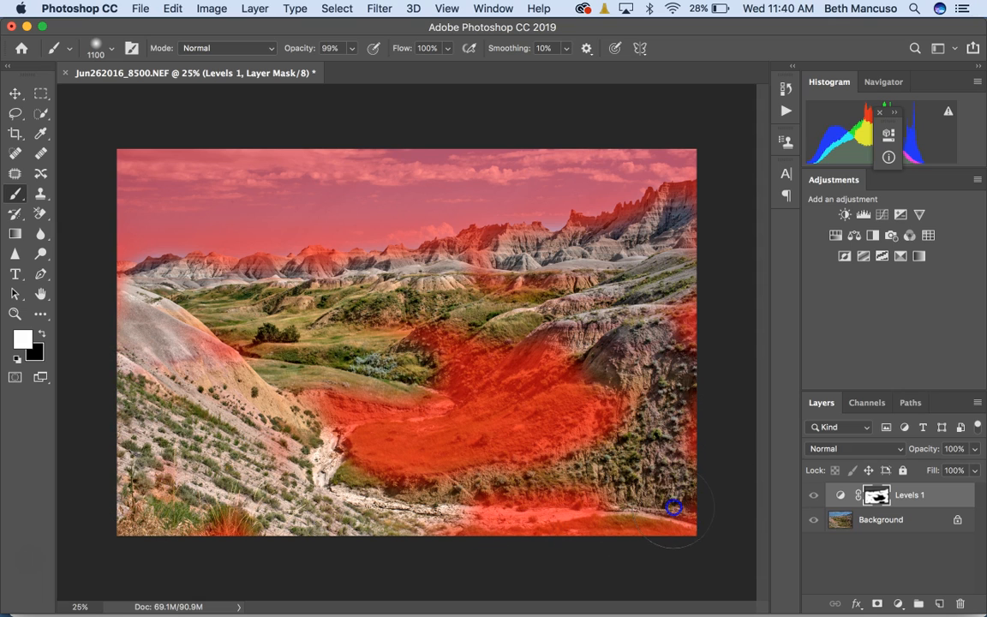
pyautogui.moveTo(301, 296)
pyautogui.mouseDown()
pyautogui.moveTo(256, 312)
pyautogui.moveTo(290, 300)
pyautogui.moveTo(300, 274)
pyautogui.mouseUp()
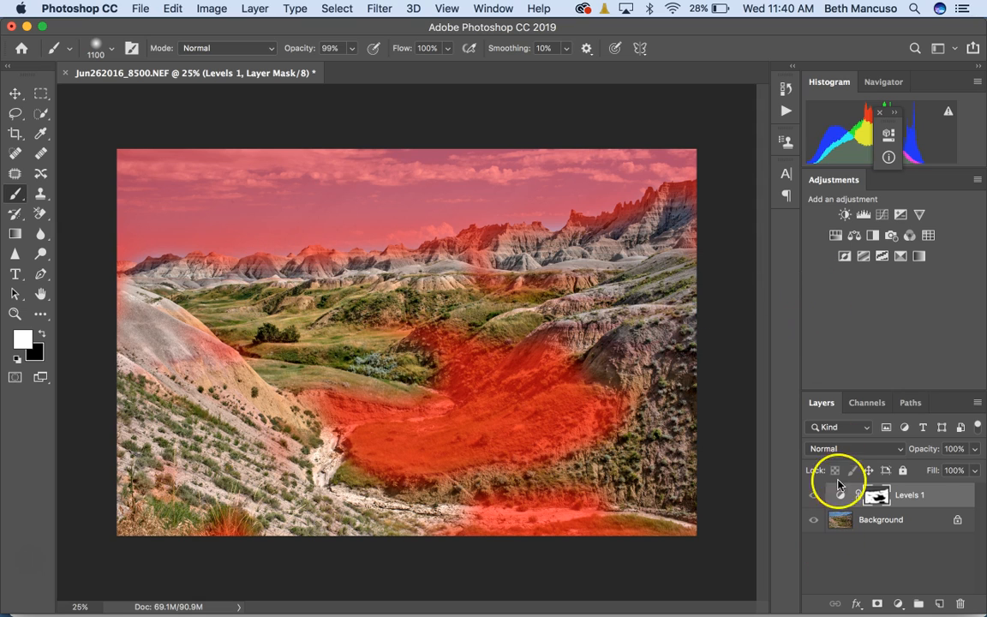
pyautogui.press('\\')
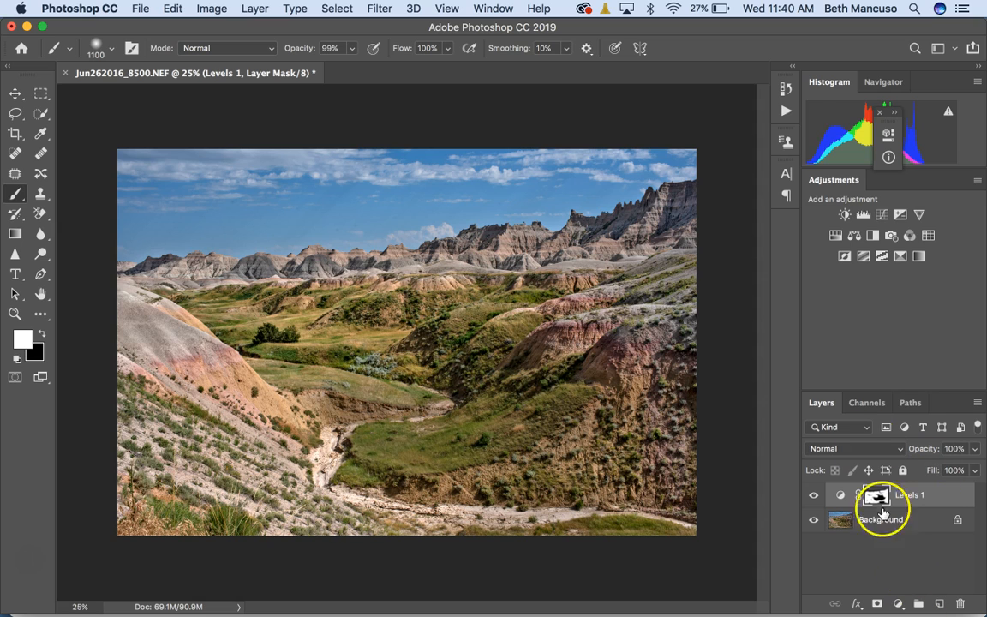
# Run the paint on shadows action from the landscapes set
pyautogui.click(785, 111)
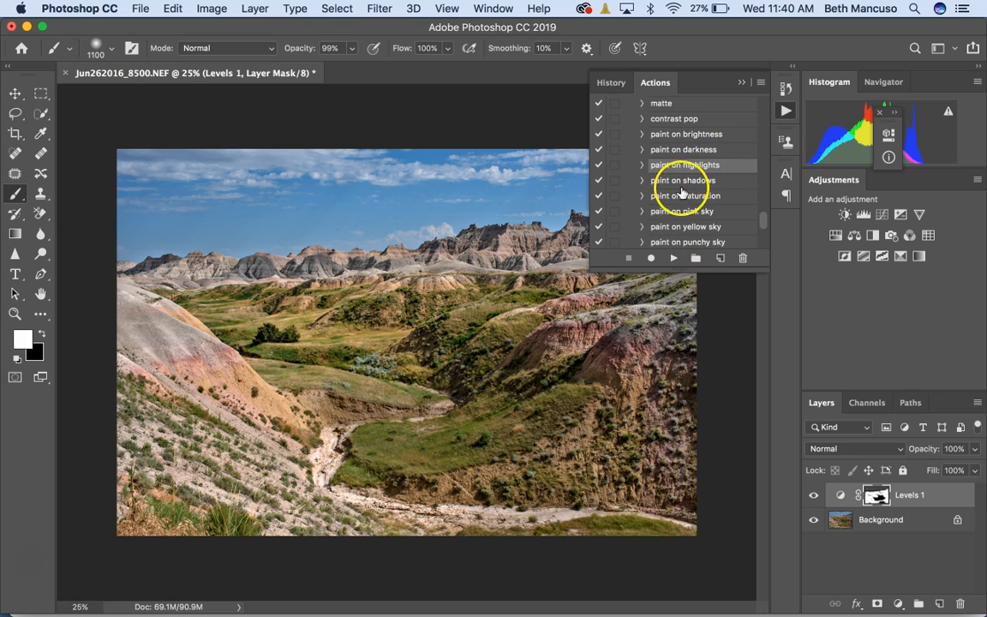
pyautogui.click(683, 181)
pyautogui.click(674, 258)
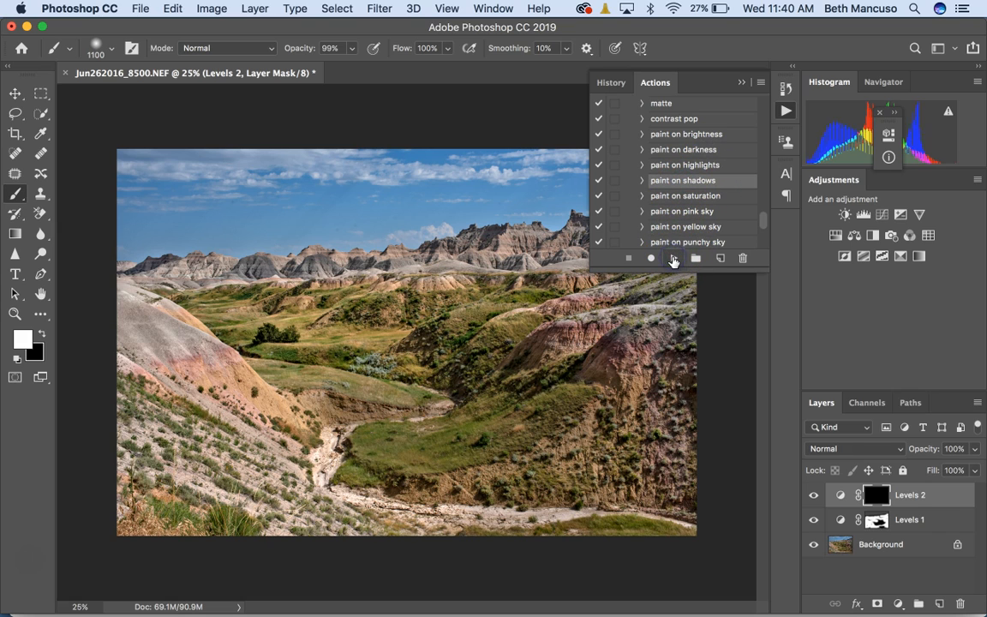
# Paint shadows in white on the Levels 2 mask over the far ridge, the eroded slopes, the creek bank and the foreground hillside
pyautogui.click(741, 82)
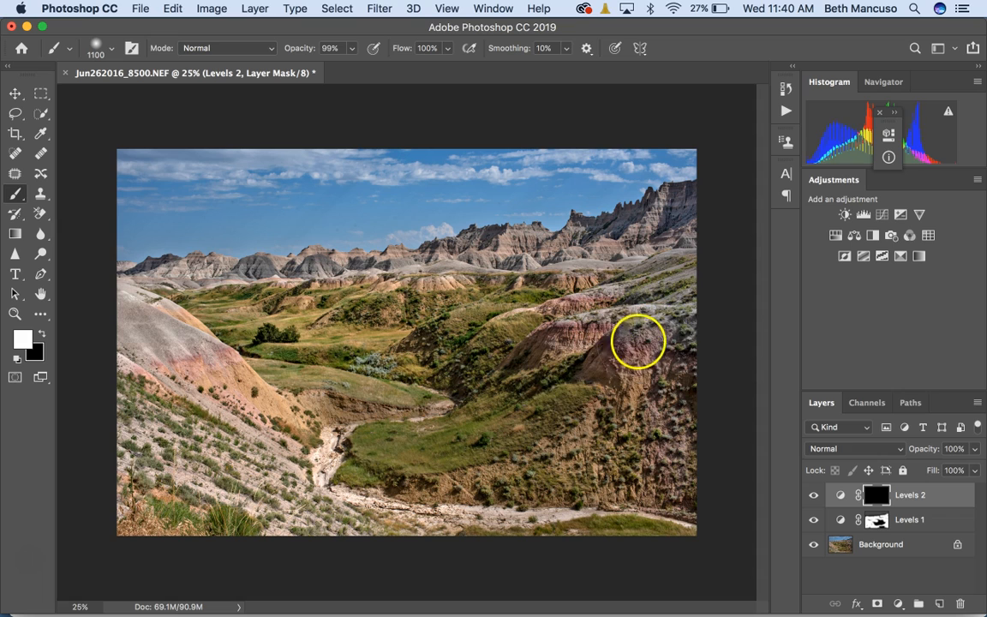
pyautogui.moveTo(604, 265)
pyautogui.mouseDown()
pyautogui.moveTo(577, 290)
pyautogui.moveTo(676, 266)
pyautogui.moveTo(604, 257)
pyautogui.mouseUp()
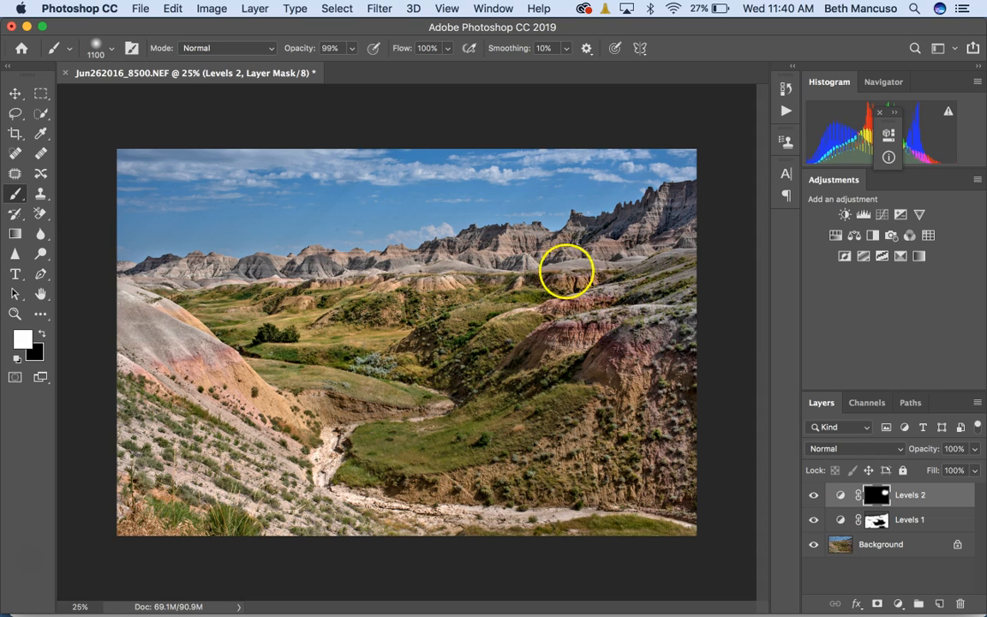
pyautogui.moveTo(542, 348)
pyautogui.mouseDown()
pyautogui.moveTo(573, 347)
pyautogui.moveTo(677, 429)
pyautogui.moveTo(676, 470)
pyautogui.moveTo(599, 518)
pyautogui.mouseUp()
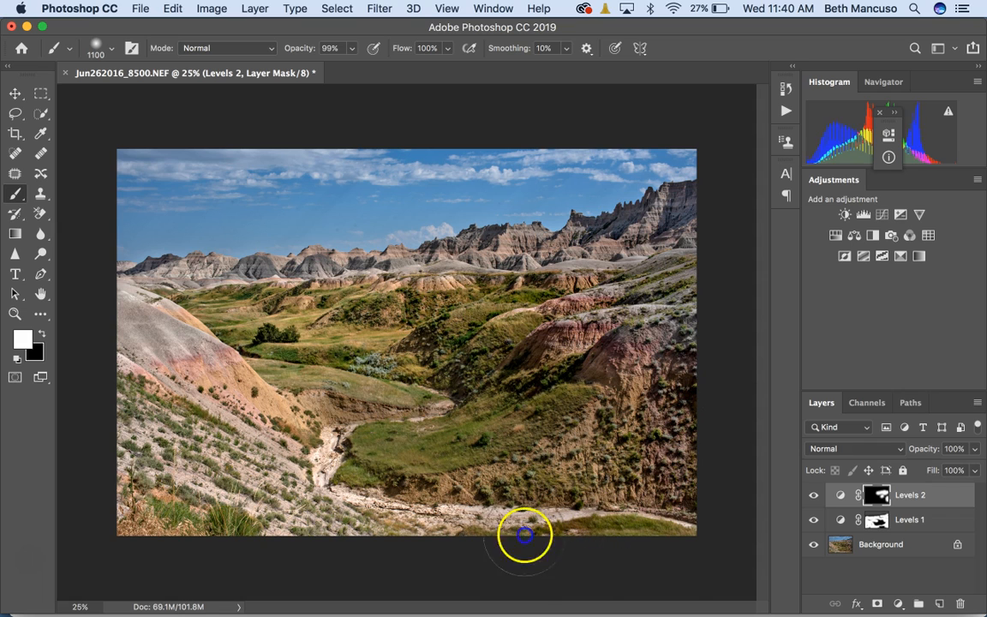
pyautogui.moveTo(150, 497)
pyautogui.mouseDown()
pyautogui.moveTo(139, 489)
pyautogui.moveTo(163, 448)
pyautogui.moveTo(262, 480)
pyautogui.moveTo(154, 337)
pyautogui.moveTo(162, 324)
pyautogui.moveTo(249, 311)
pyautogui.moveTo(284, 317)
pyautogui.moveTo(369, 291)
pyautogui.moveTo(299, 381)
pyautogui.moveTo(347, 388)
pyautogui.moveTo(317, 444)
pyautogui.moveTo(214, 443)
pyautogui.moveTo(283, 469)
pyautogui.mouseUp()
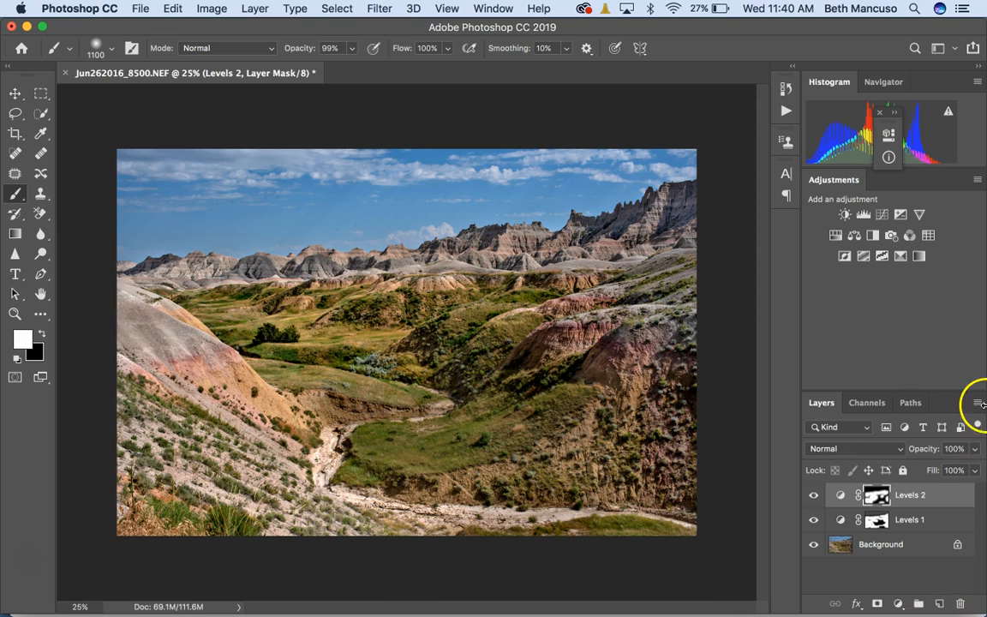
# Lower the opacity of the Levels 2 layer and set the Levels 1 layer's opacity to 67%
pyautogui.moveTo(975, 453); pyautogui.dragTo(877, 505)
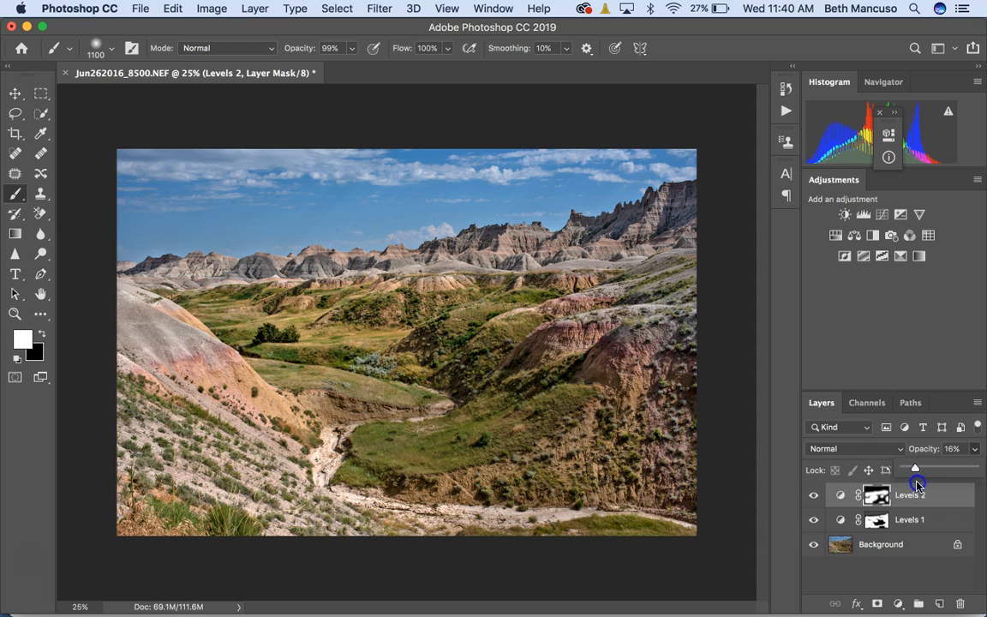
pyautogui.moveTo(927, 482); pyautogui.dragTo(939, 482)
pyautogui.click(935, 519)
pyautogui.click(974, 451)
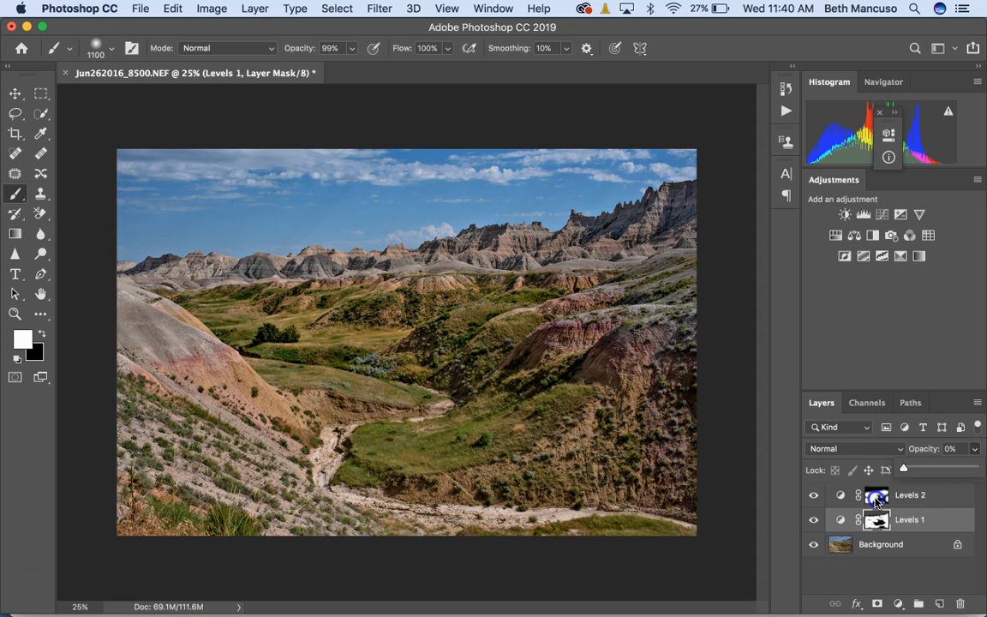
pyautogui.moveTo(938, 488); pyautogui.dragTo(953, 486)
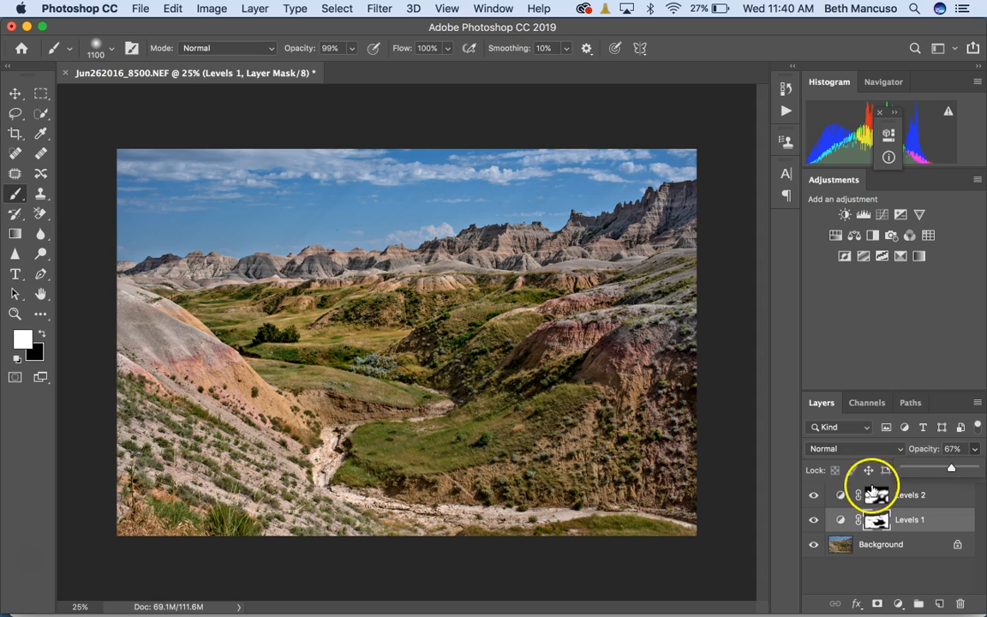
# Run the blue/green action from the landscapes set on the Background layer and set the resulting Selective Color layer's opacity to 37%
pyautogui.click(896, 545)
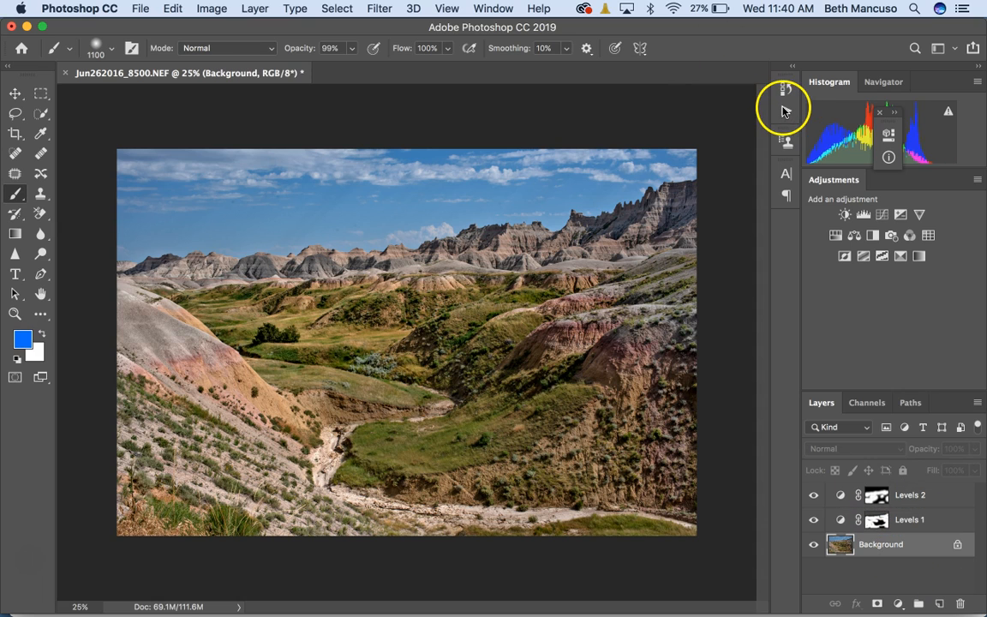
pyautogui.click(786, 111)
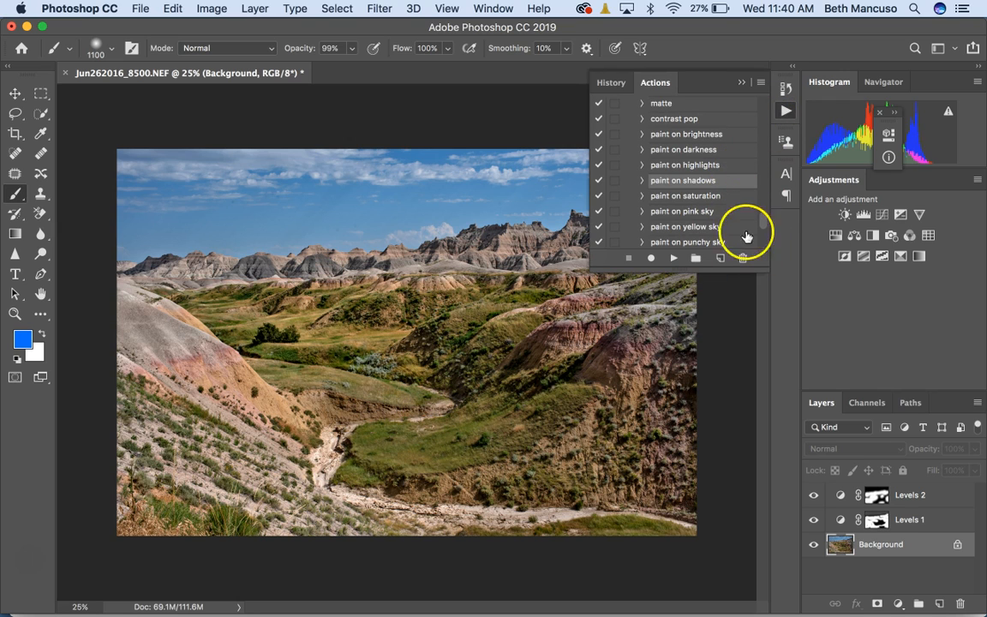
pyautogui.moveTo(760, 223); pyautogui.dragTo(763, 217)
pyautogui.click(686, 118)
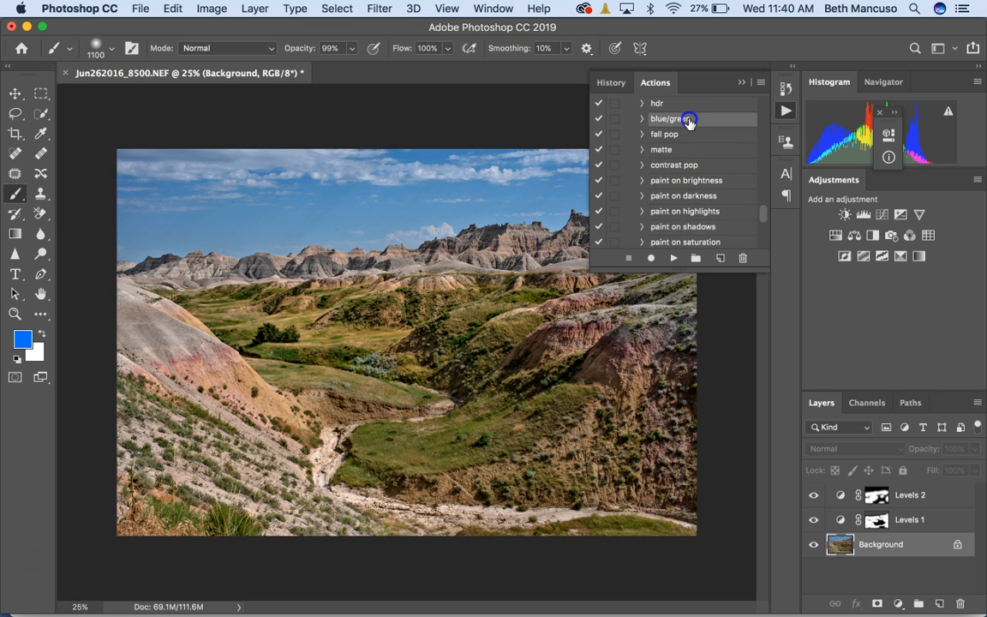
pyautogui.click(674, 259)
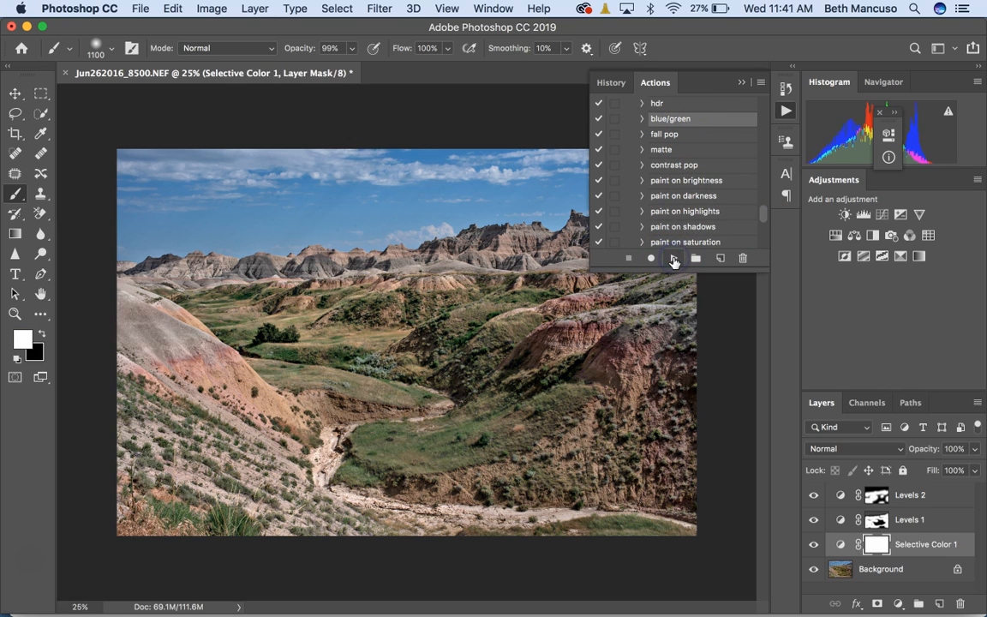
pyautogui.click(742, 82)
pyautogui.click(976, 449)
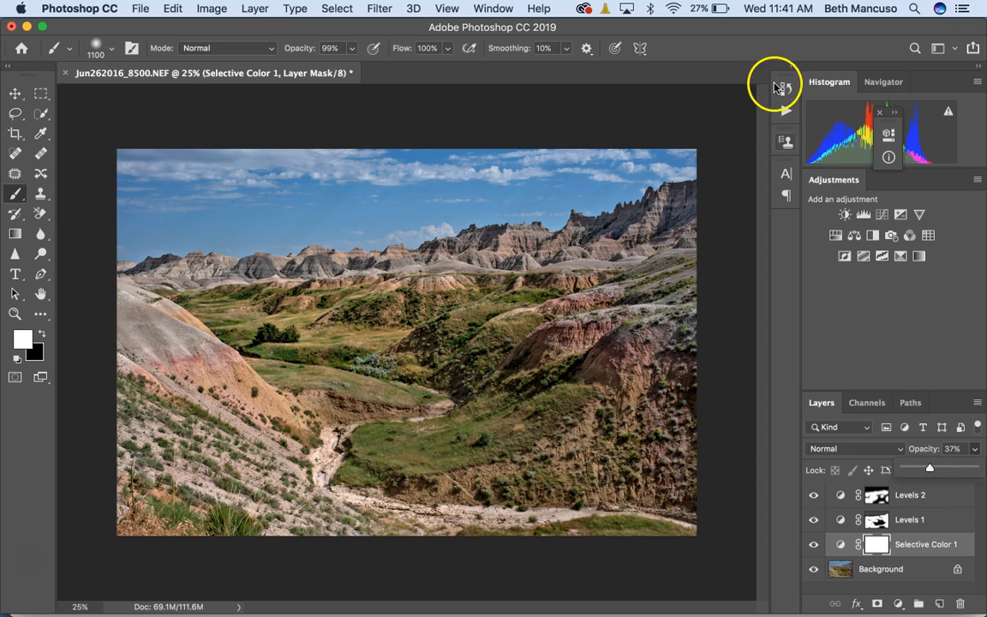
# Run the paint on saturation action from the landscapes set above the Selective Color 1 layer
pyautogui.click(783, 109)
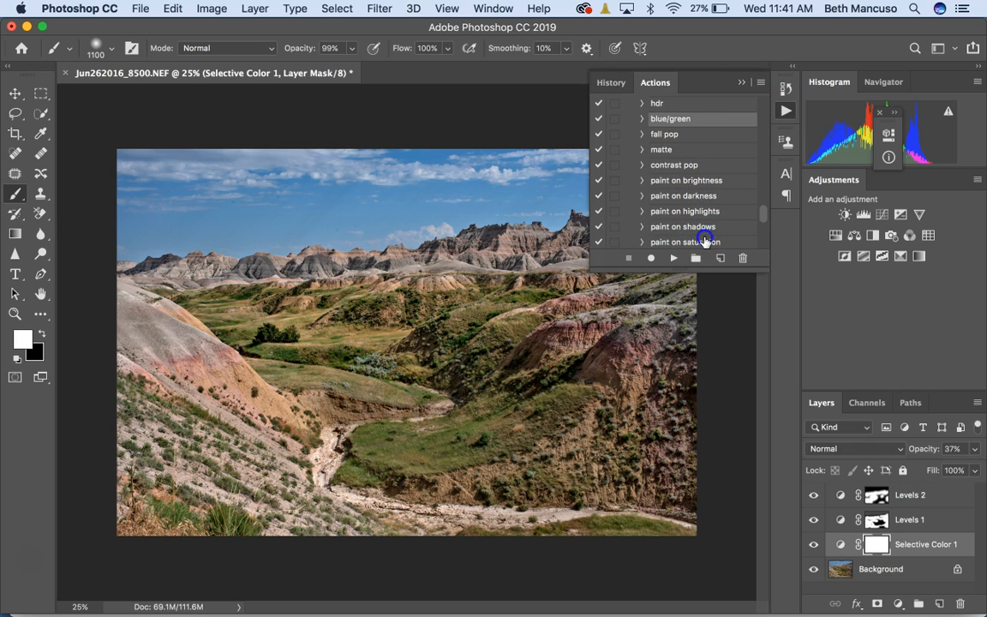
pyautogui.click(679, 245)
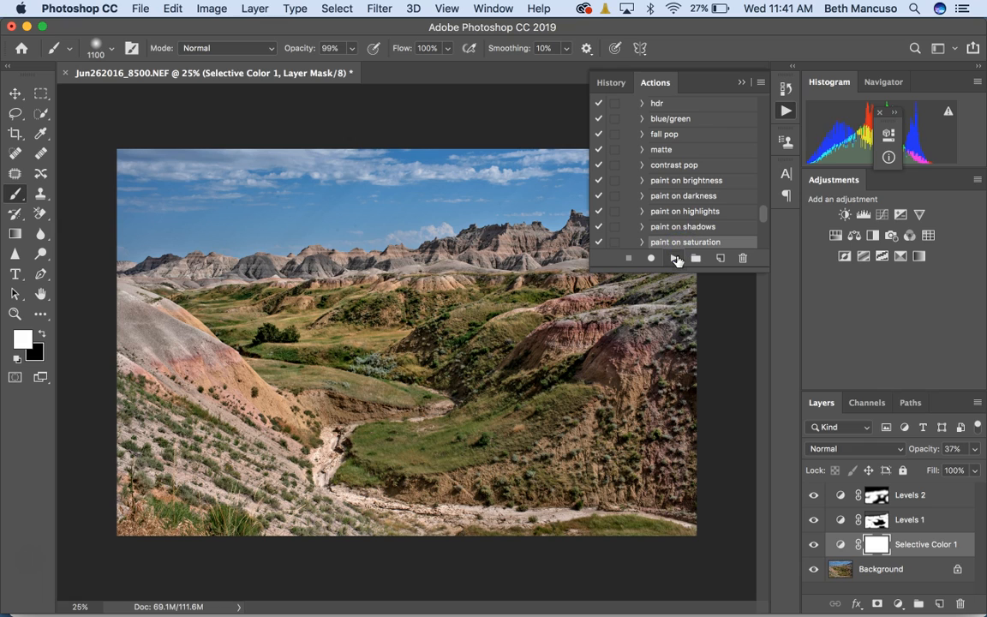
pyautogui.click(676, 259)
pyautogui.click(742, 83)
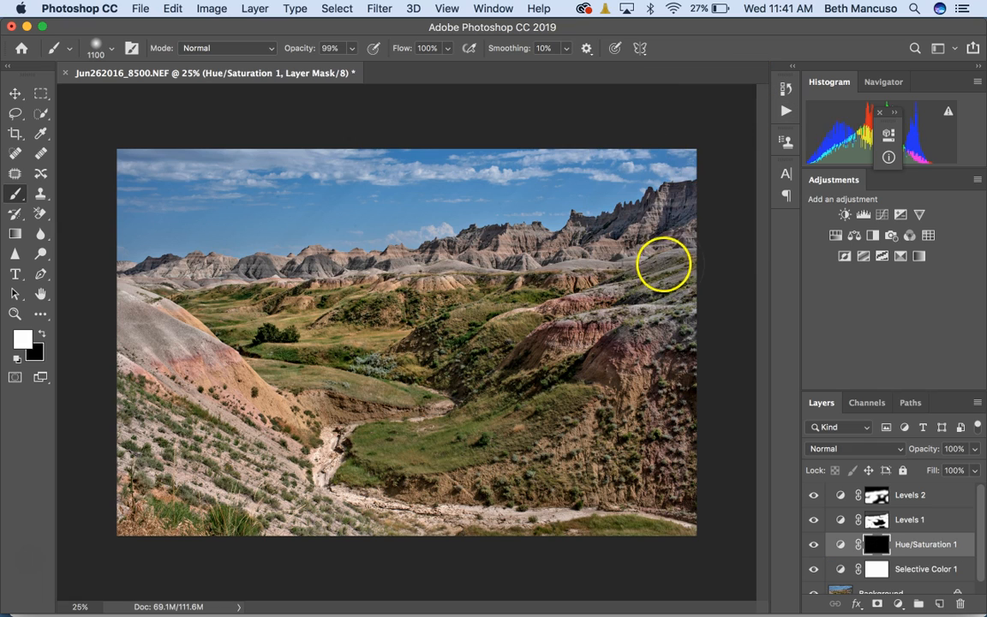
# Paint saturation in white on the Hue/Saturation 1 mask over the red slopes, the creek bank, the valley and the near hillside
pyautogui.click(626, 360)
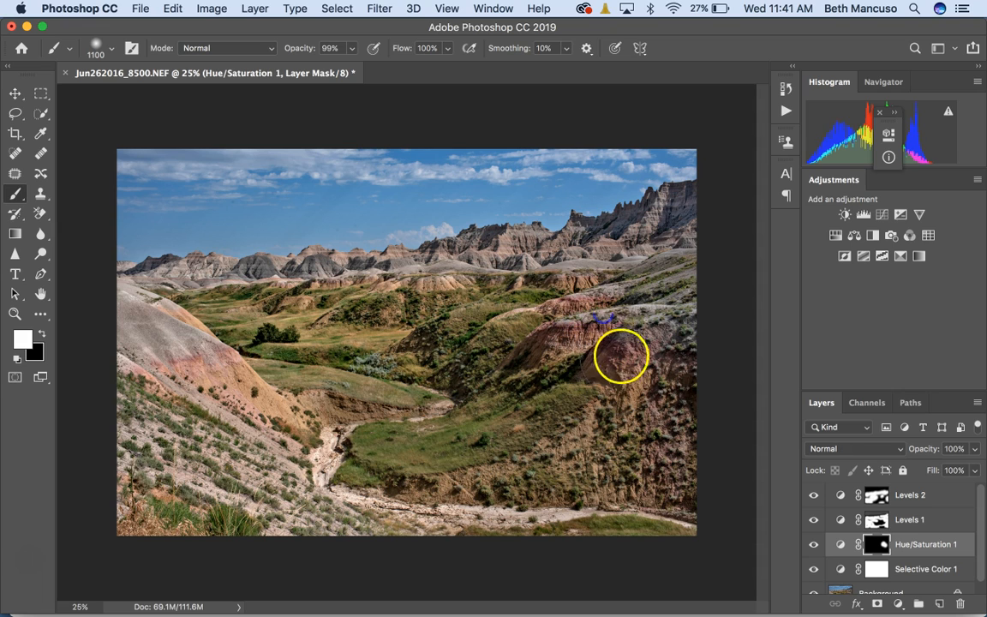
pyautogui.click(607, 504)
pyautogui.moveTo(607, 504)
pyautogui.mouseDown()
pyautogui.moveTo(619, 459)
pyautogui.moveTo(554, 476)
pyautogui.mouseUp()
pyautogui.moveTo(646, 480)
pyautogui.mouseDown()
pyautogui.moveTo(632, 274)
pyautogui.moveTo(602, 256)
pyautogui.moveTo(632, 253)
pyautogui.moveTo(517, 278)
pyautogui.moveTo(392, 257)
pyautogui.mouseUp()
pyautogui.moveTo(219, 428)
pyautogui.mouseDown()
pyautogui.moveTo(257, 413)
pyautogui.moveTo(251, 395)
pyautogui.moveTo(227, 392)
pyautogui.moveTo(253, 370)
pyautogui.moveTo(167, 325)
pyautogui.moveTo(231, 385)
pyautogui.moveTo(404, 435)
pyautogui.moveTo(510, 420)
pyautogui.mouseUp()
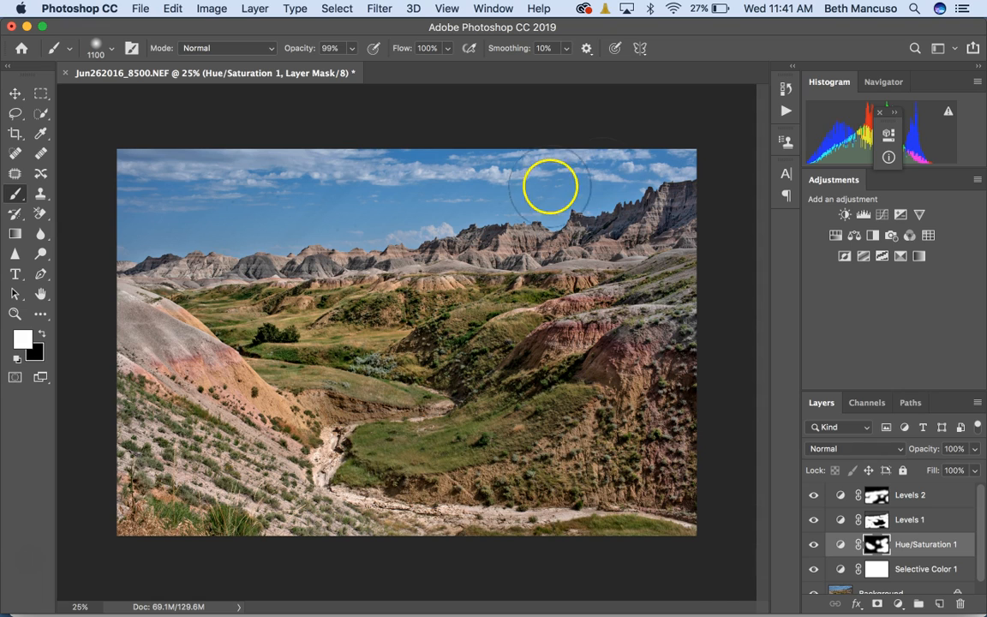
# Shrink the brush to 700 px and then 400 px, and extend the Hue/Saturation 1 mask painting over the distant ridge and hillside edge
pyautogui.press('[')
pyautogui.press('[')
pyautogui.press('[')
pyautogui.press('[')
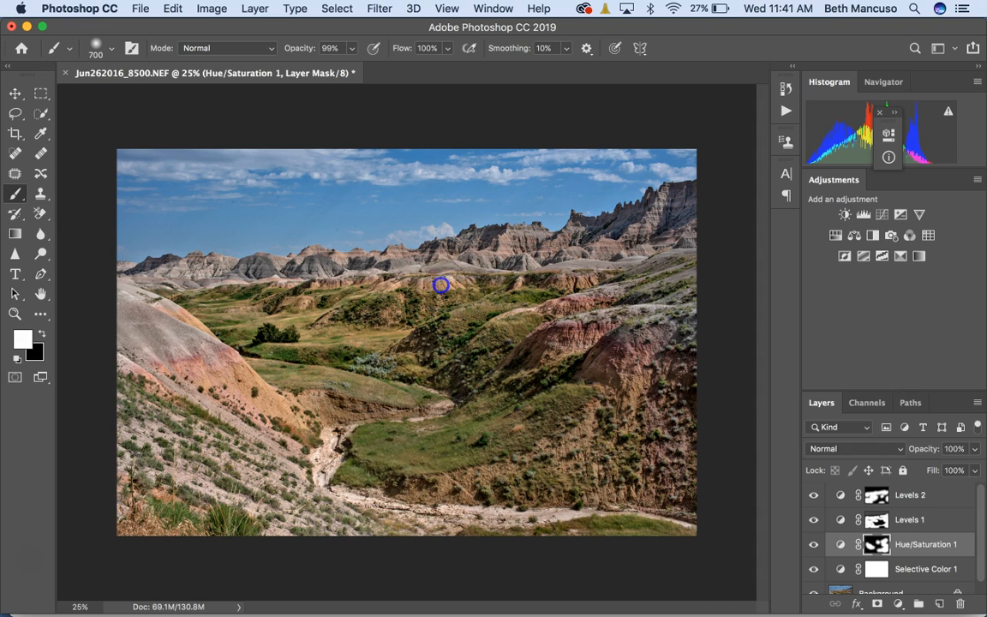
pyautogui.moveTo(571, 262); pyautogui.dragTo(602, 246)
pyautogui.moveTo(163, 256)
pyautogui.mouseDown()
pyautogui.moveTo(115, 298)
pyautogui.moveTo(161, 327)
pyautogui.mouseUp()
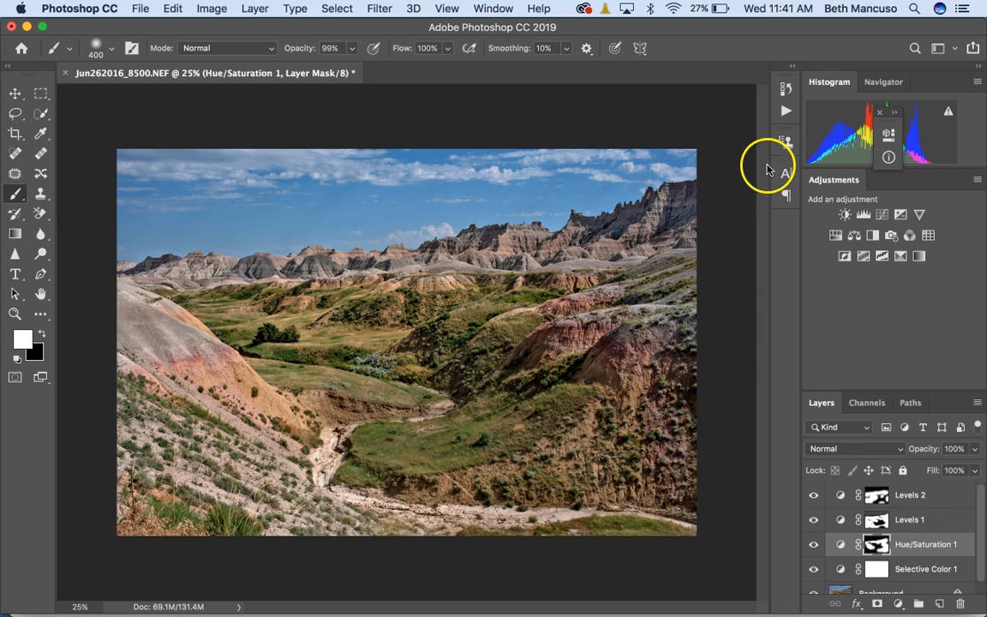
# Run the levels/vibrance action from the landscapes set on the Background layer
pyautogui.click(786, 111)
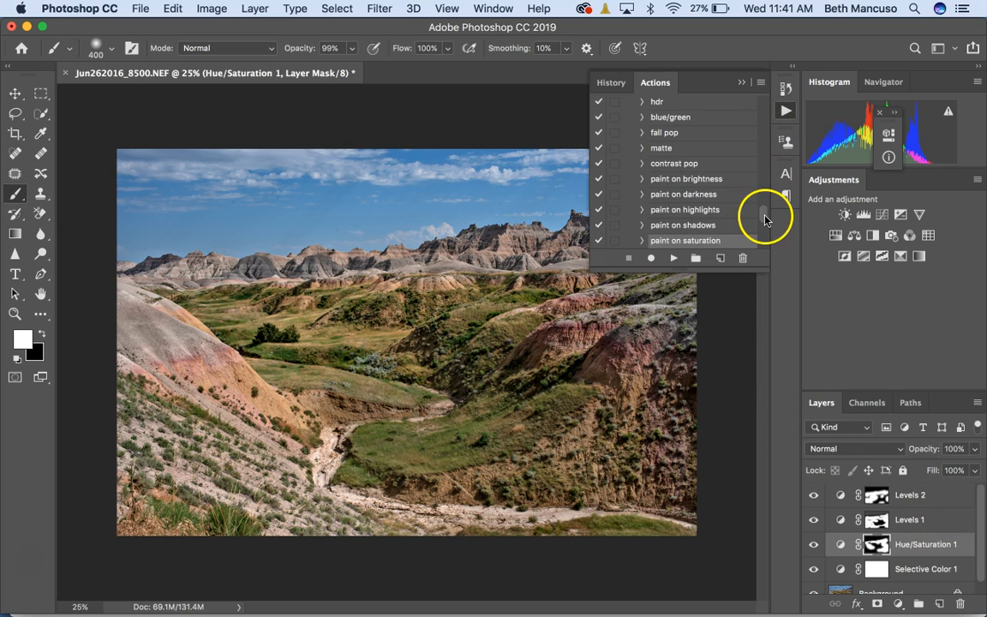
pyautogui.scroll(-3, 764, 222)
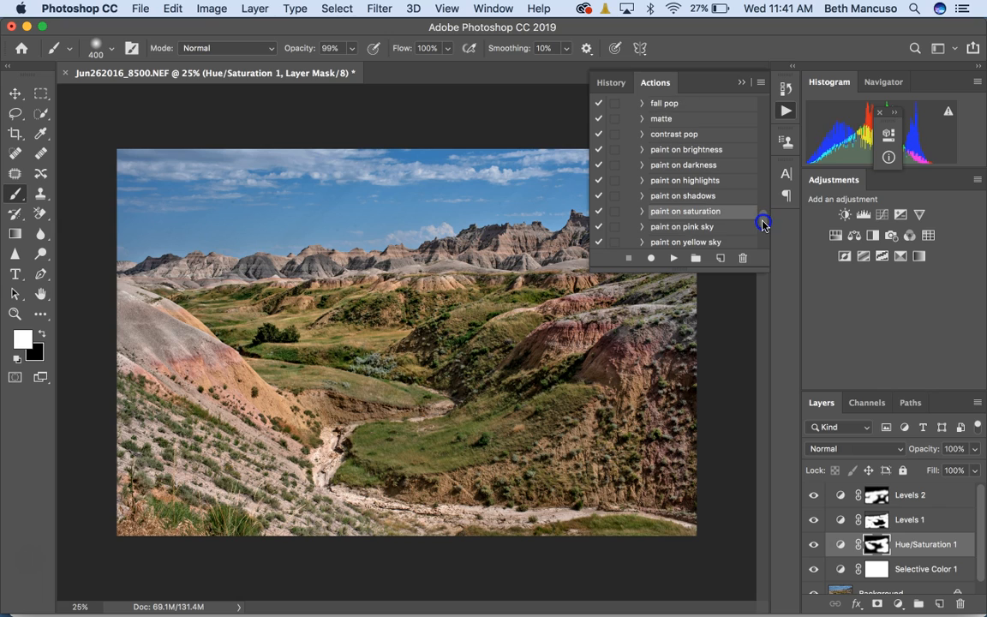
pyautogui.scroll(-3, 764, 225)
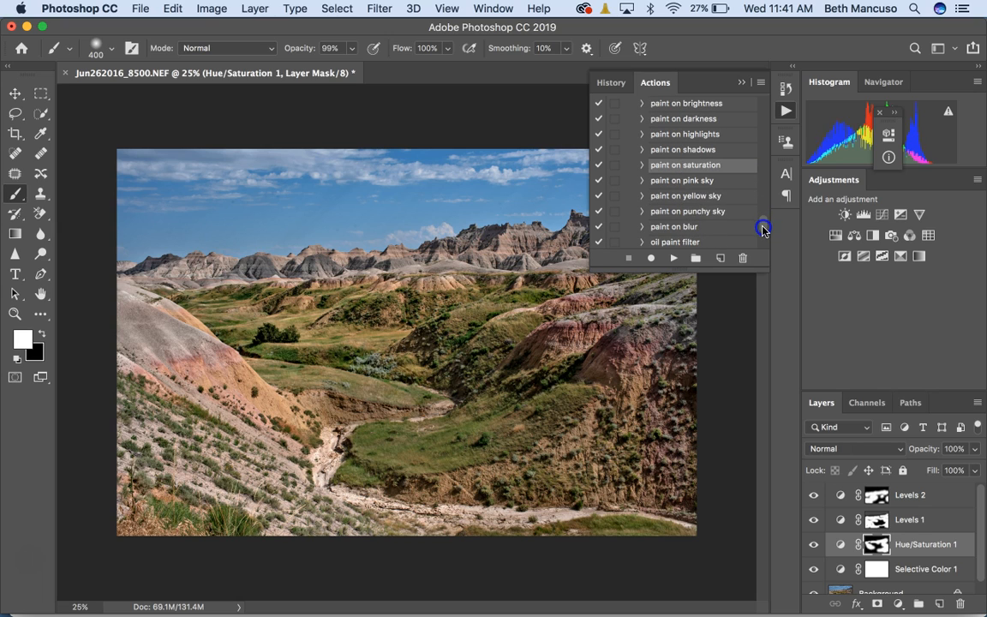
pyautogui.scroll(-2, 763, 233)
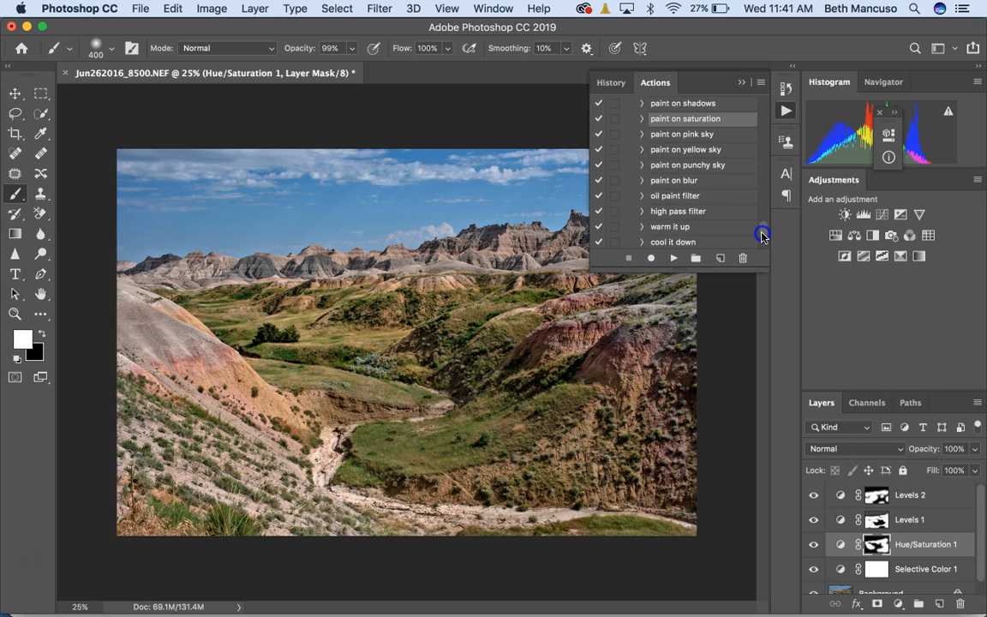
pyautogui.scroll(-1, 763, 233)
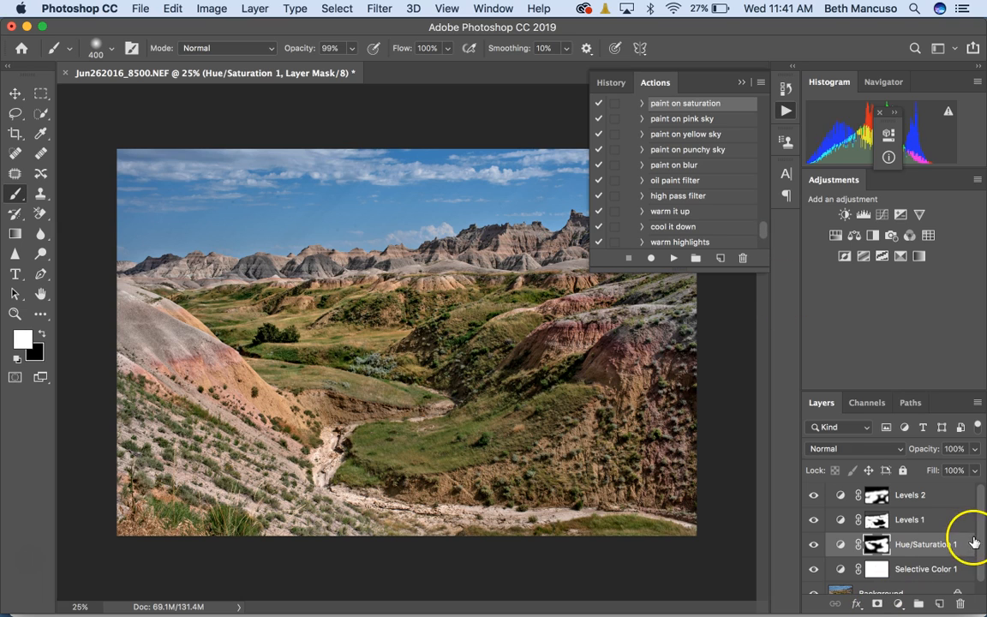
pyautogui.moveTo(976, 547); pyautogui.dragTo(976, 564)
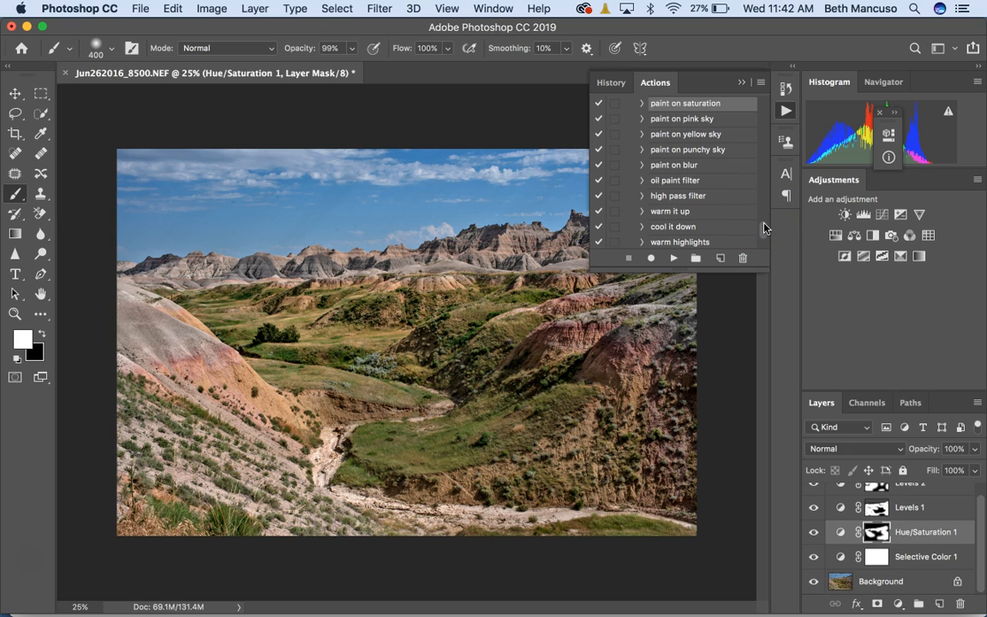
pyautogui.click(912, 585)
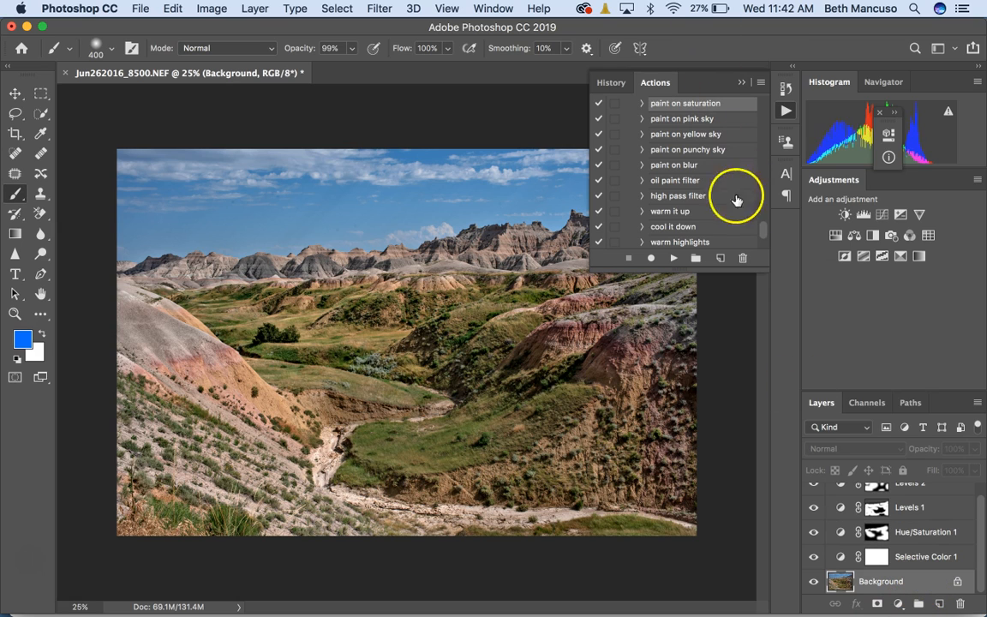
pyautogui.moveTo(763, 228); pyautogui.dragTo(764, 206)
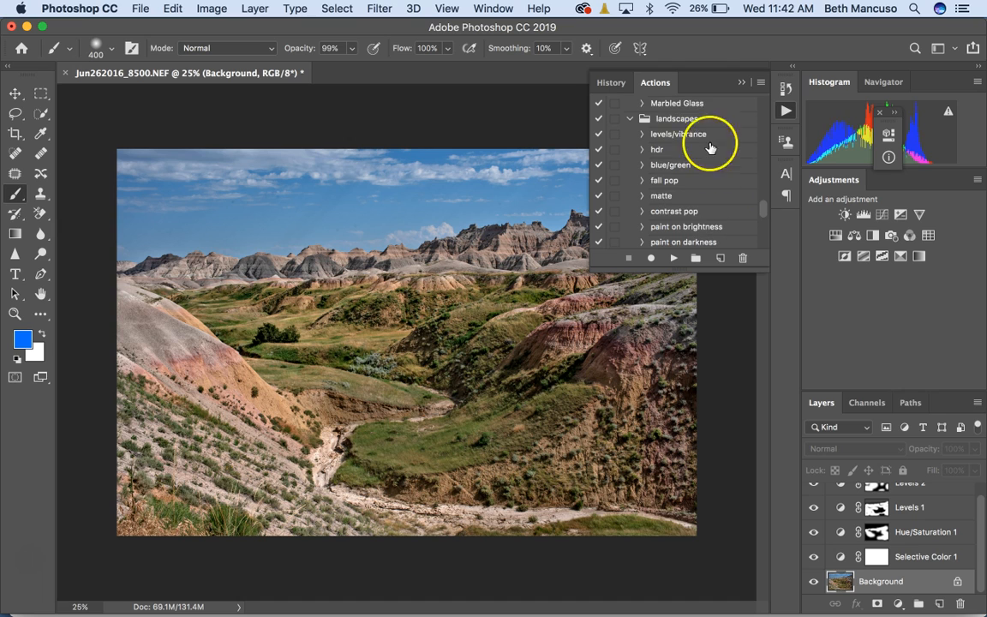
pyautogui.click(701, 134)
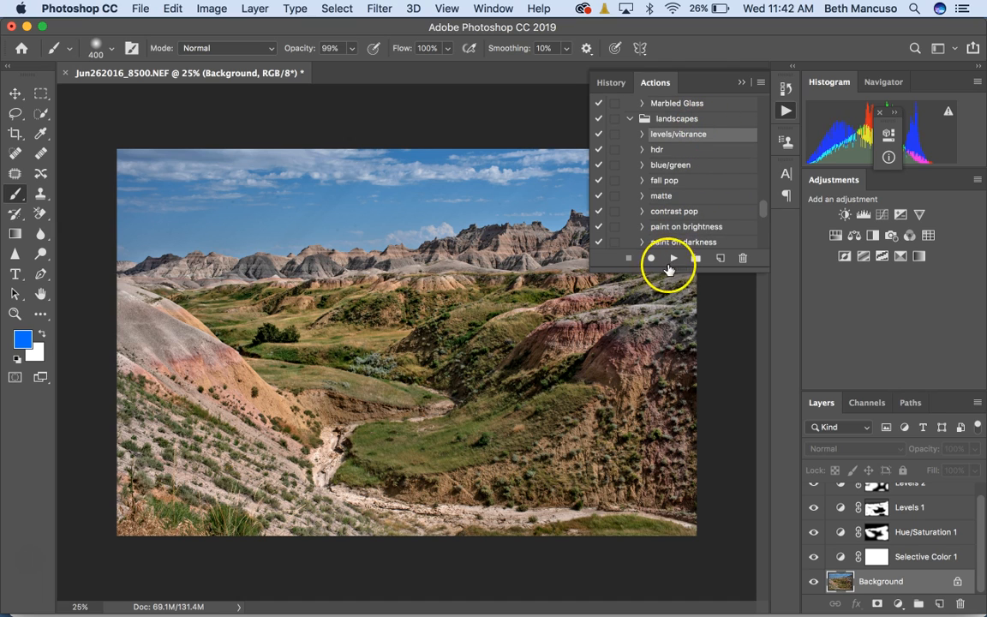
pyautogui.click(674, 260)
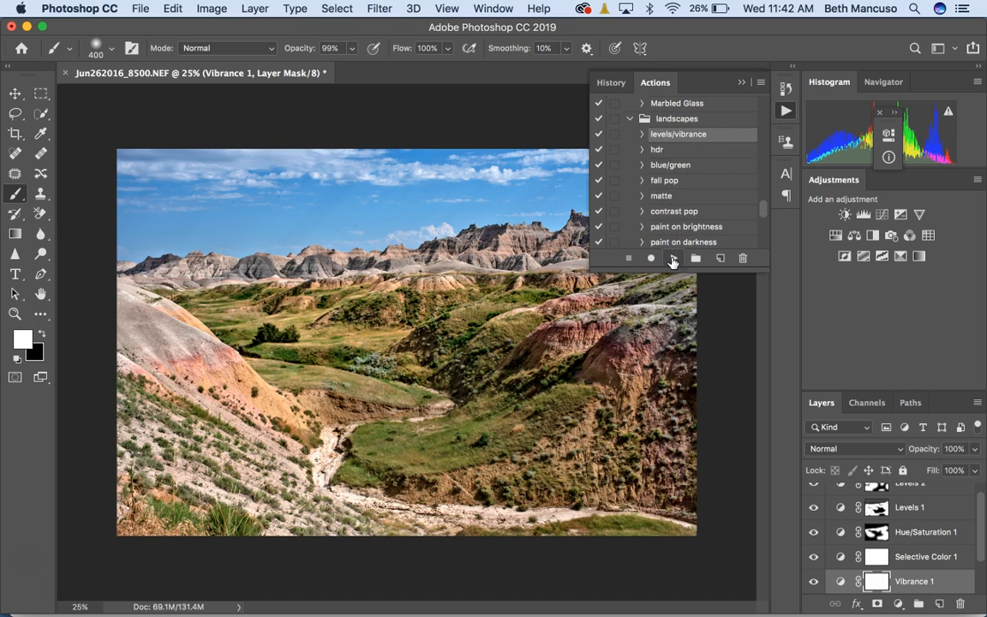
pyautogui.click(743, 83)
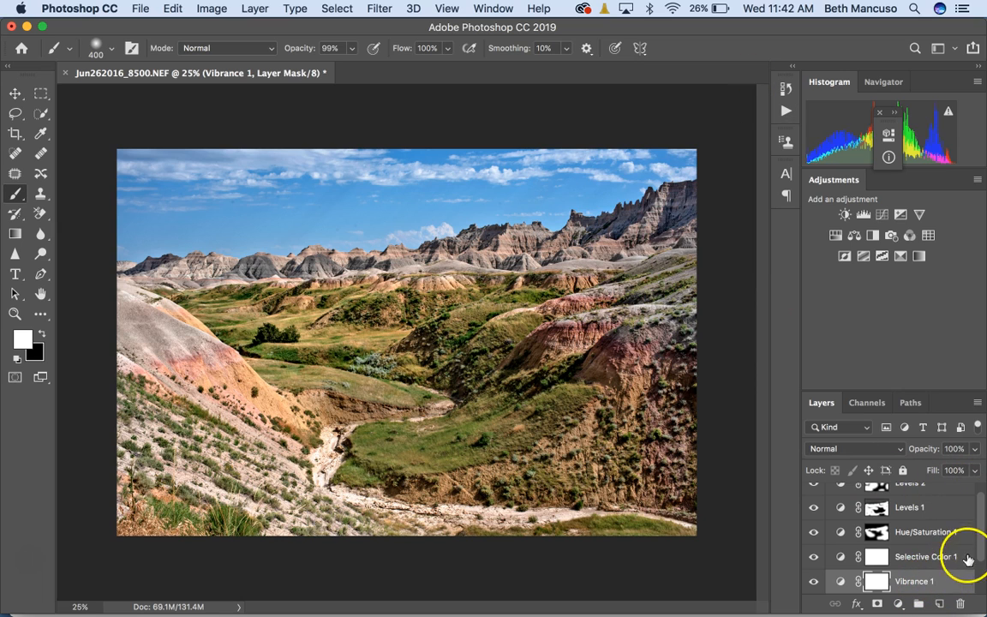
# Set the Levels 3 layer's opacity to 50% and flatten all layers into the Background
pyautogui.moveTo(977, 551); pyautogui.dragTo(977, 569)
pyautogui.click(948, 568)
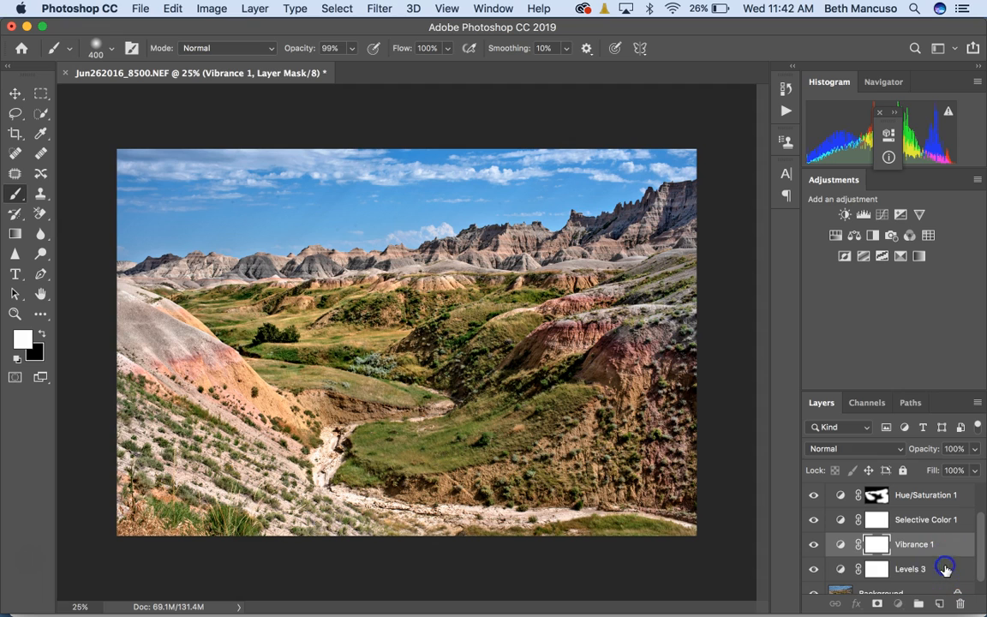
pyautogui.click(975, 449)
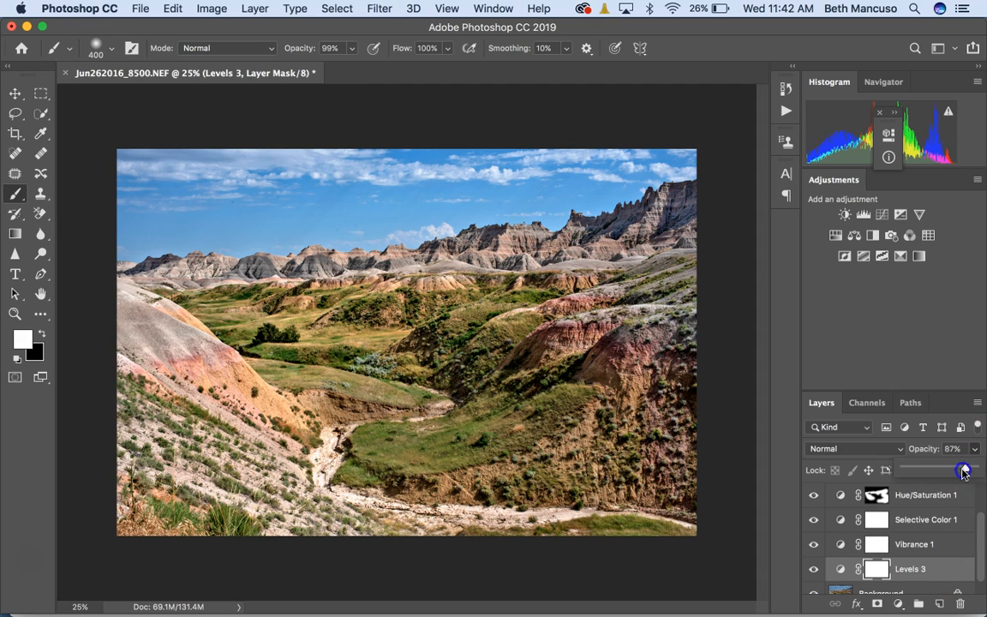
pyautogui.moveTo(899, 484); pyautogui.dragTo(934, 474)
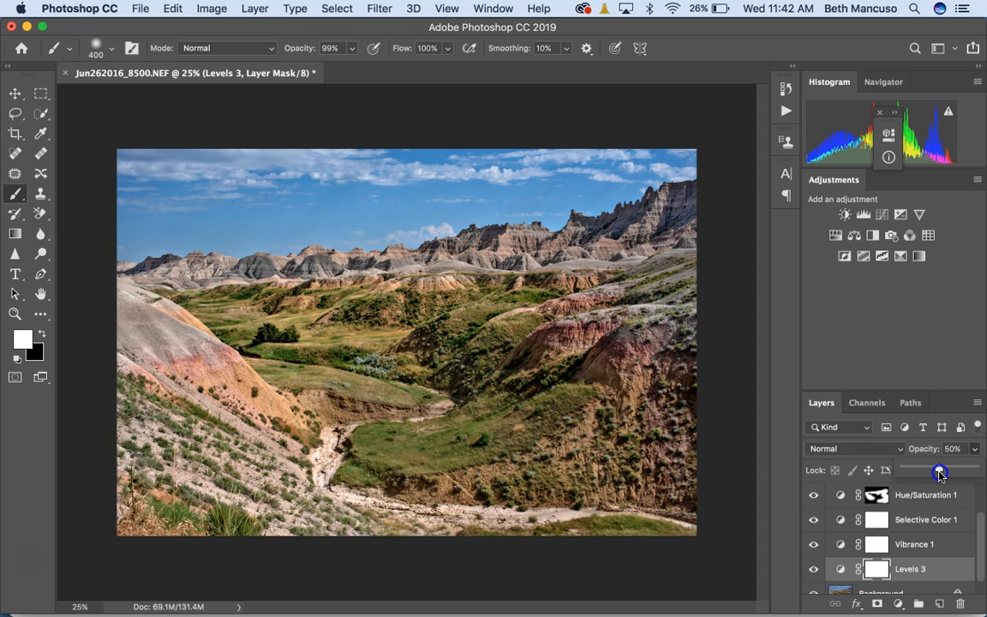
pyautogui.click(942, 568)
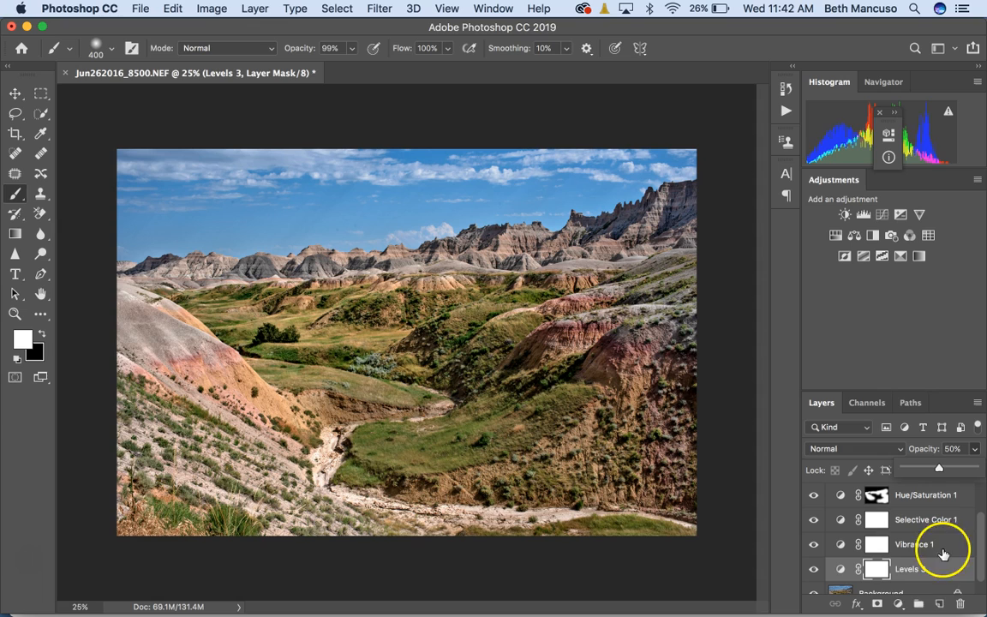
pyautogui.click(920, 591)
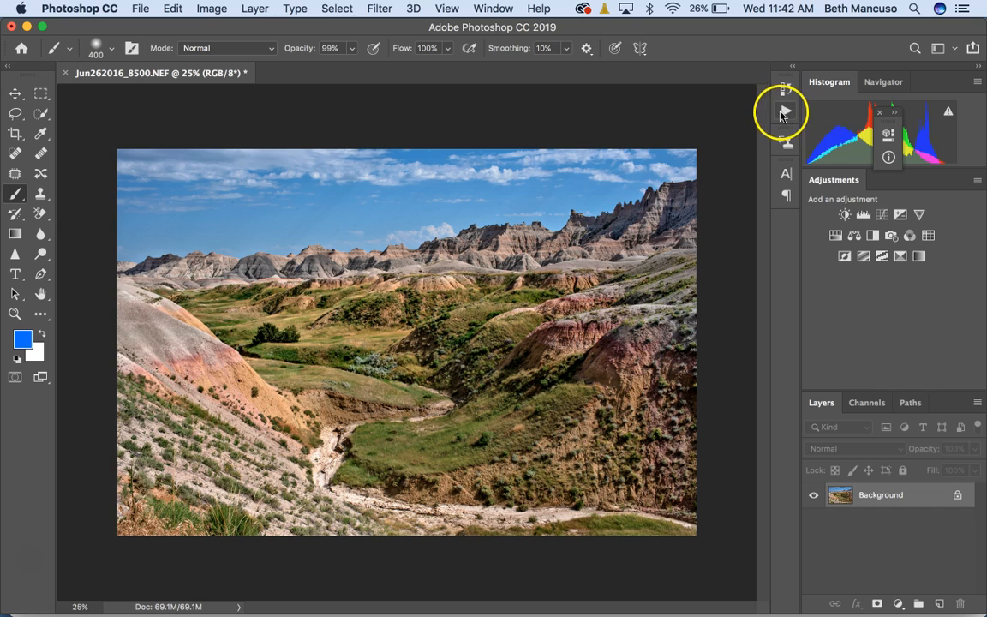
# Run the high pass filter action from the landscapes set on the Background layer and reduce the opacity of Layer 1
pyautogui.click(783, 113)
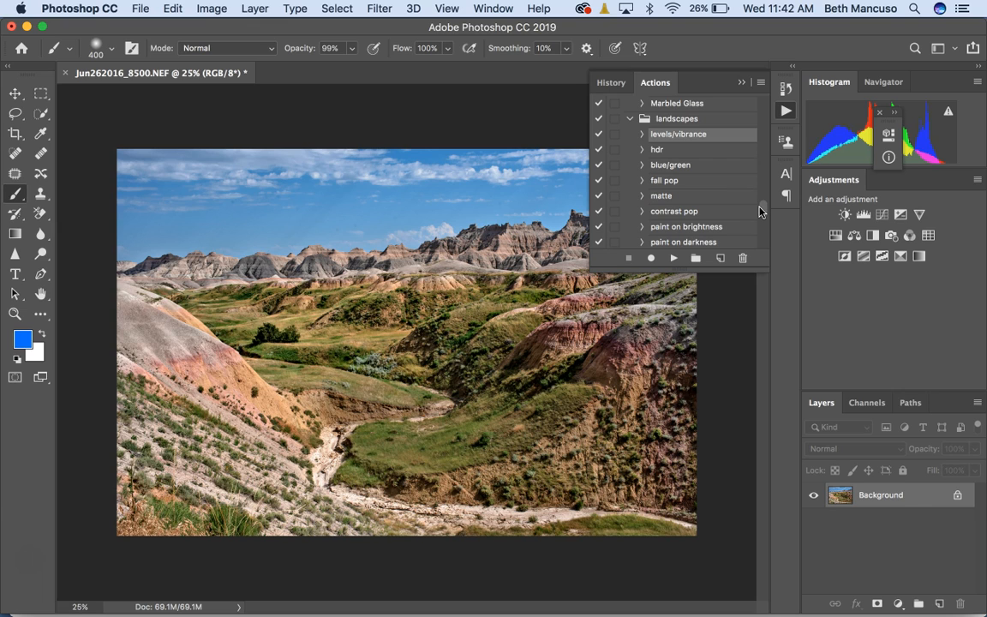
pyautogui.moveTo(761, 209); pyautogui.dragTo(764, 223)
pyautogui.scroll(-3, 763, 223)
pyautogui.click(703, 212)
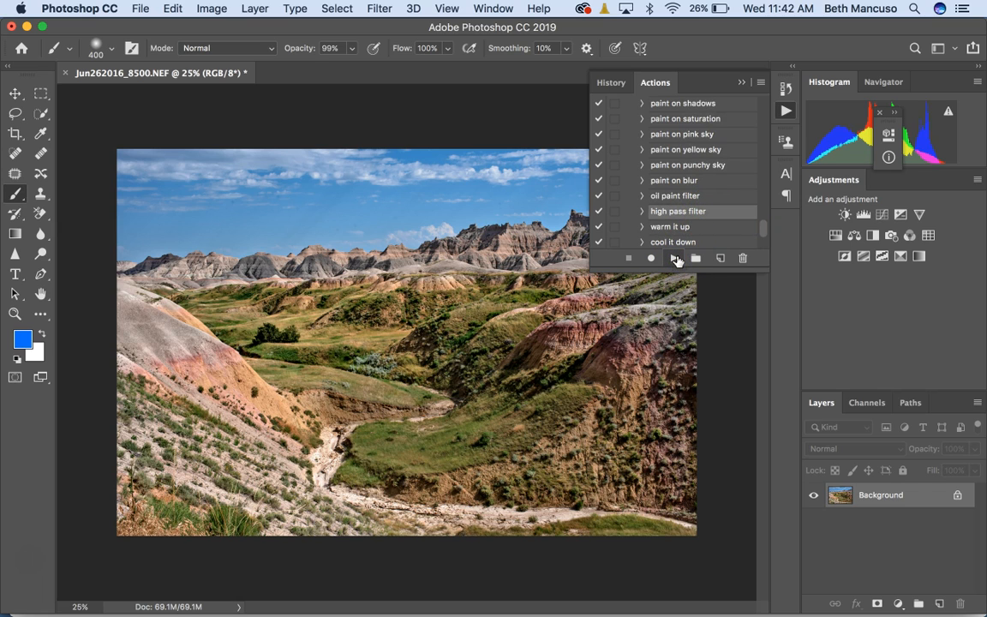
pyautogui.click(675, 259)
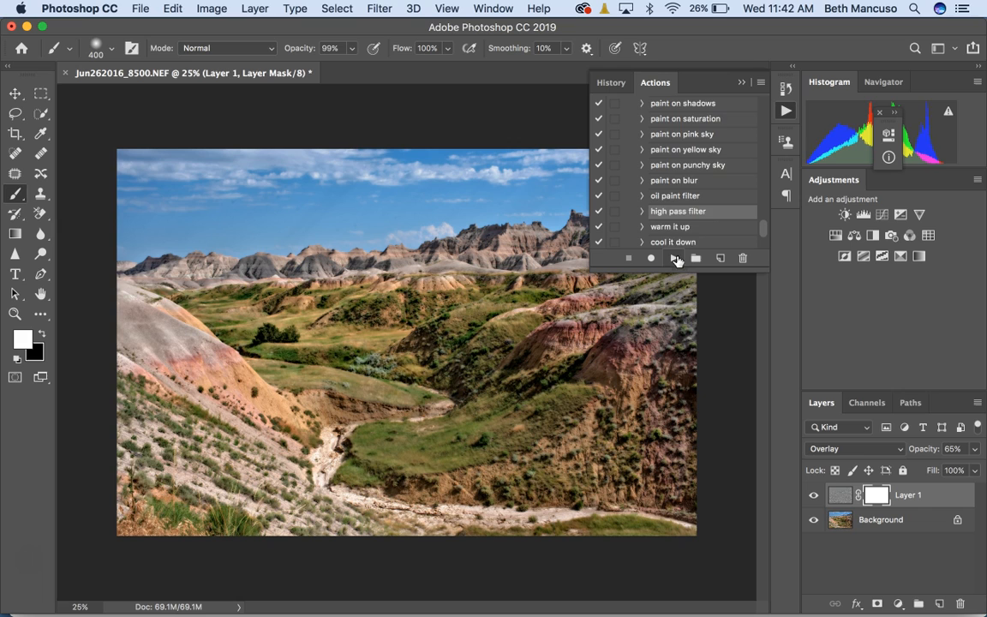
pyautogui.click(743, 81)
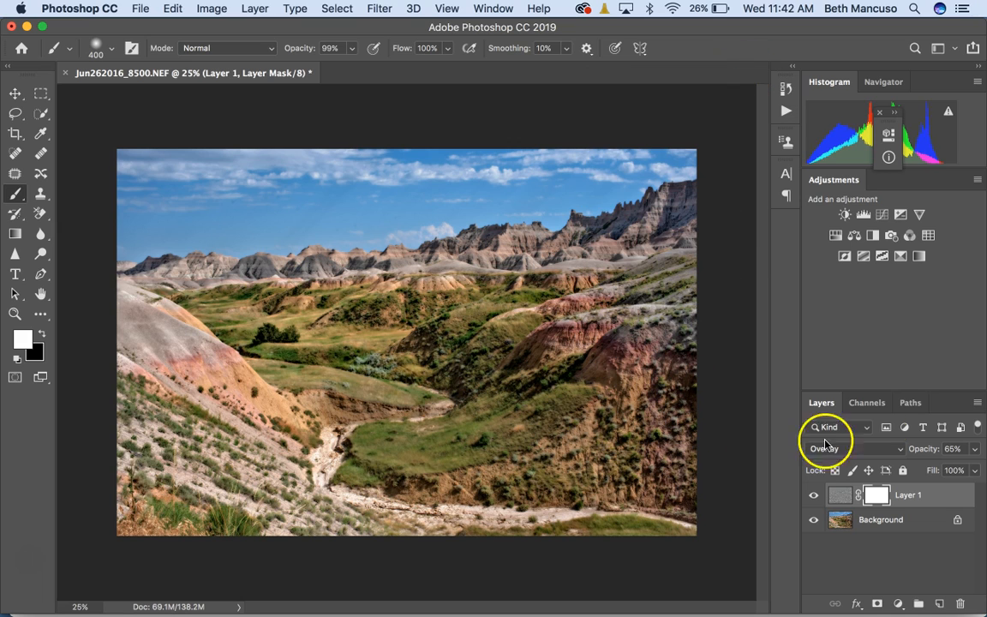
pyautogui.click(975, 451)
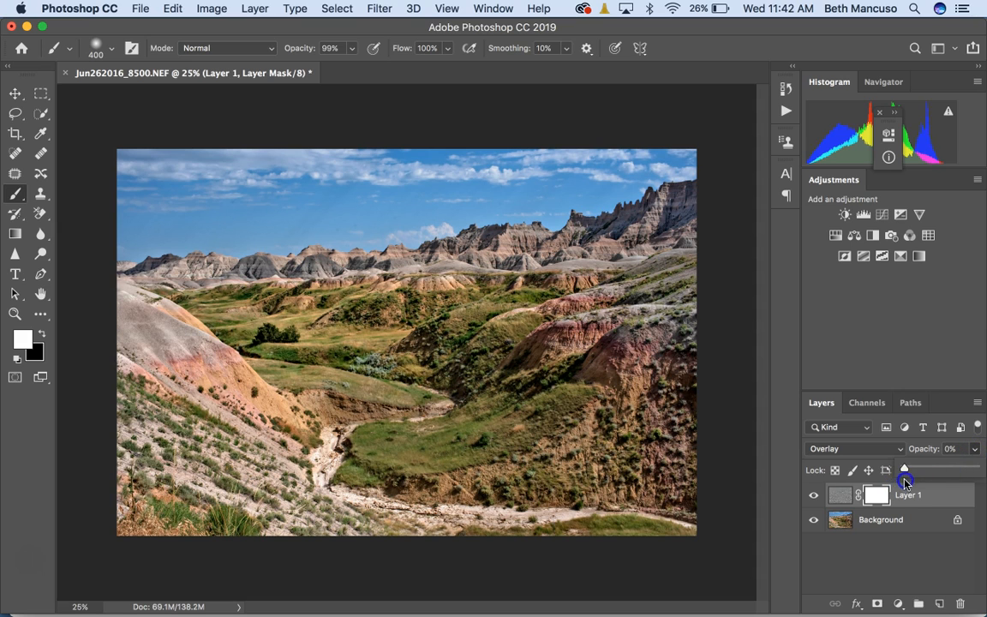
pyautogui.moveTo(916, 477); pyautogui.dragTo(917, 477)
# Select the Background layer and run the warm shadows action from the landscapes set on it
pyautogui.click(914, 525)
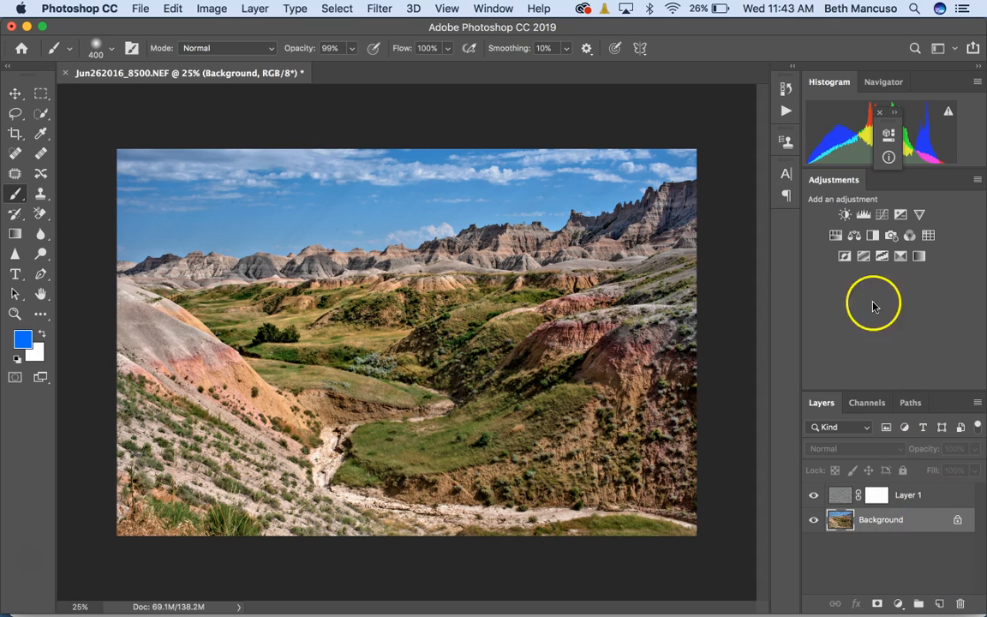
pyautogui.click(786, 110)
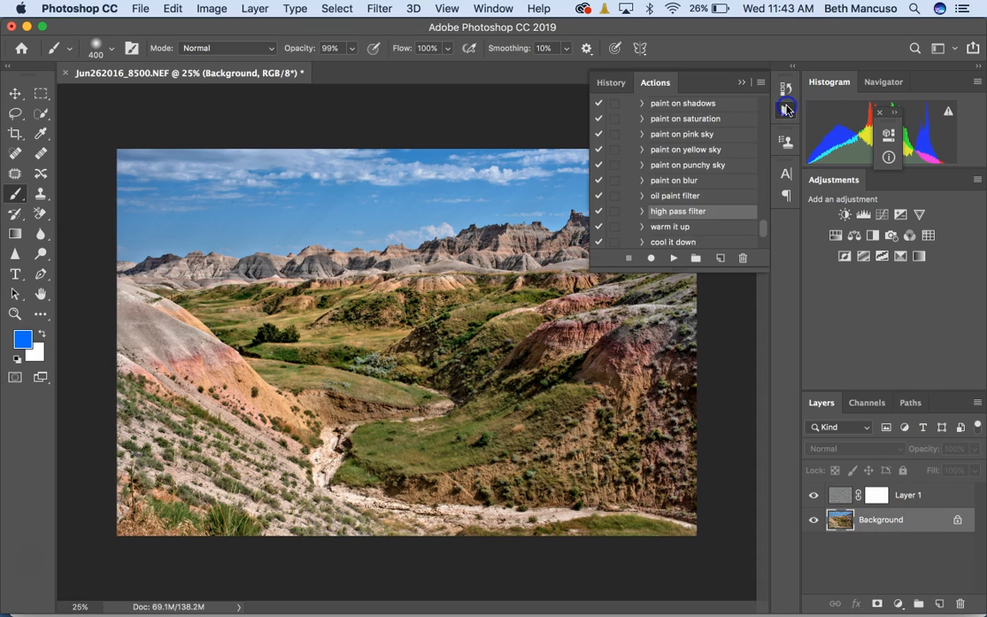
pyautogui.click(734, 82)
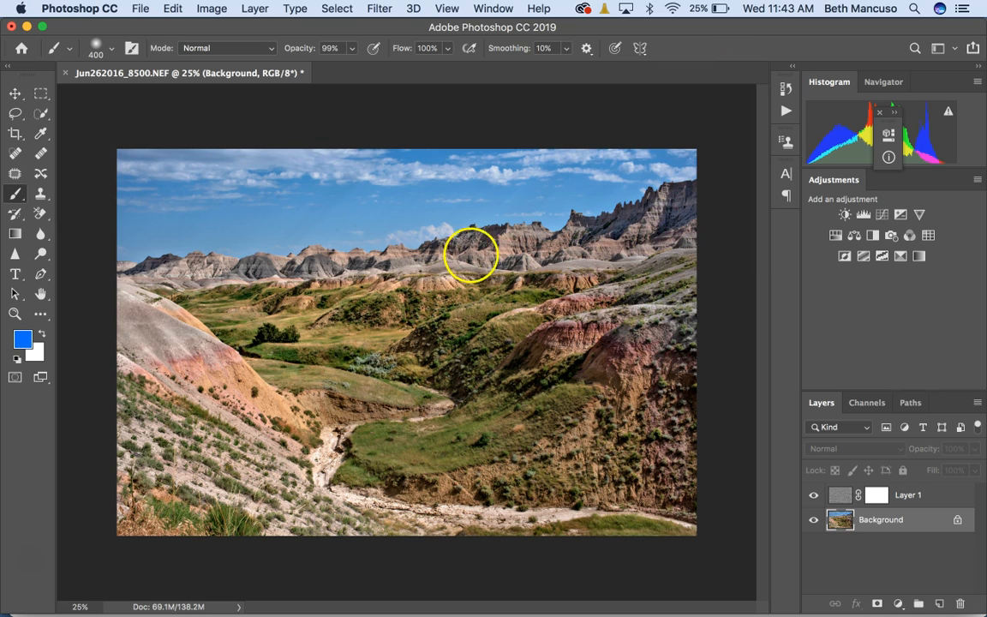
pyautogui.click(786, 109)
pyautogui.moveTo(759, 232); pyautogui.dragTo(761, 238)
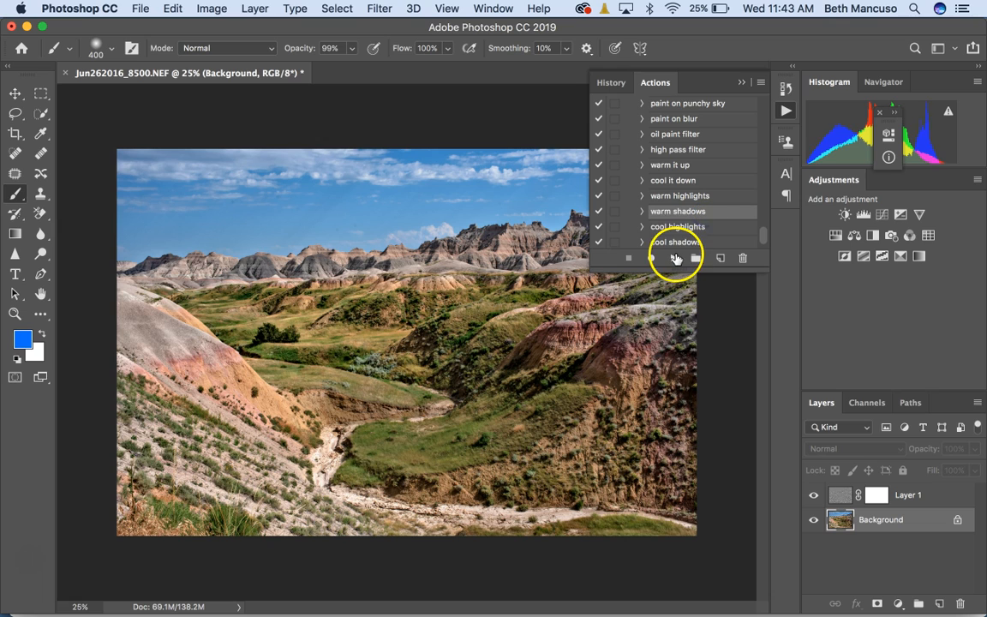
pyautogui.click(675, 258)
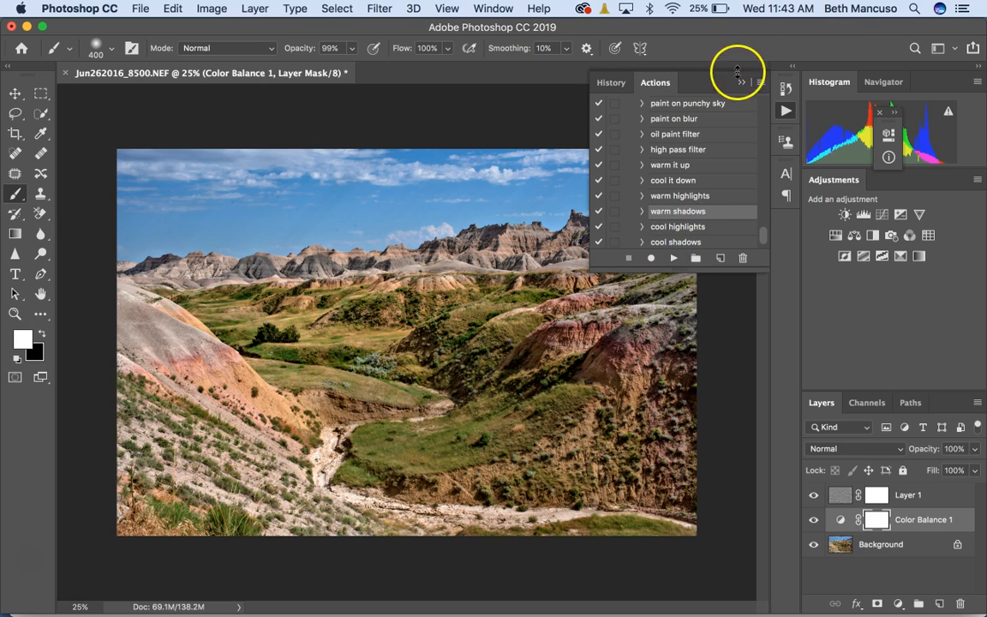
pyautogui.click(740, 81)
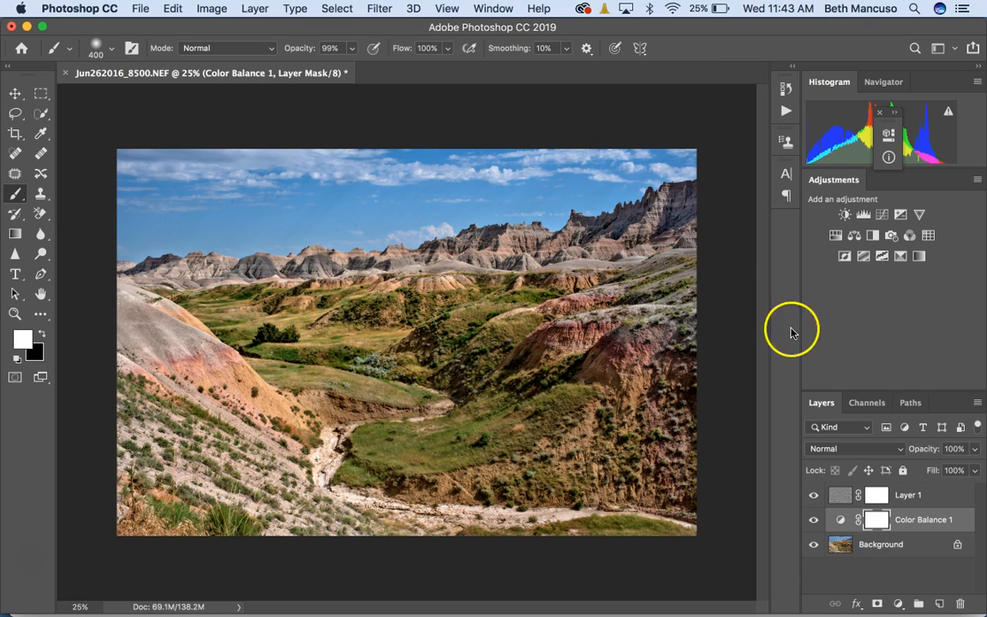
# Compare the photo with and without the Color Balance 1 layer by toggling its visibility
pyautogui.click(813, 519)
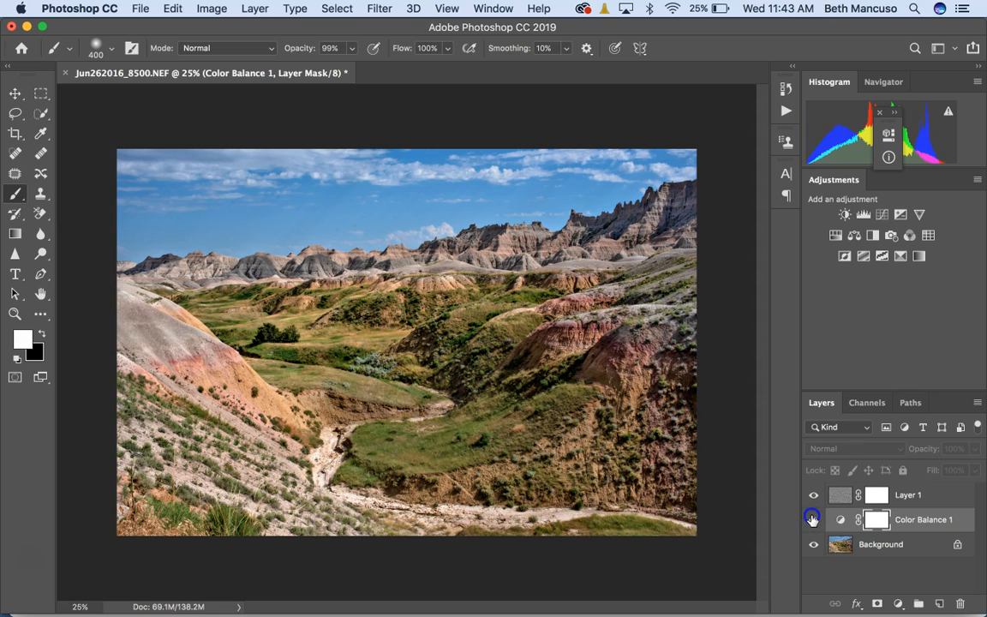
pyautogui.click(813, 520)
pyautogui.click(844, 408)
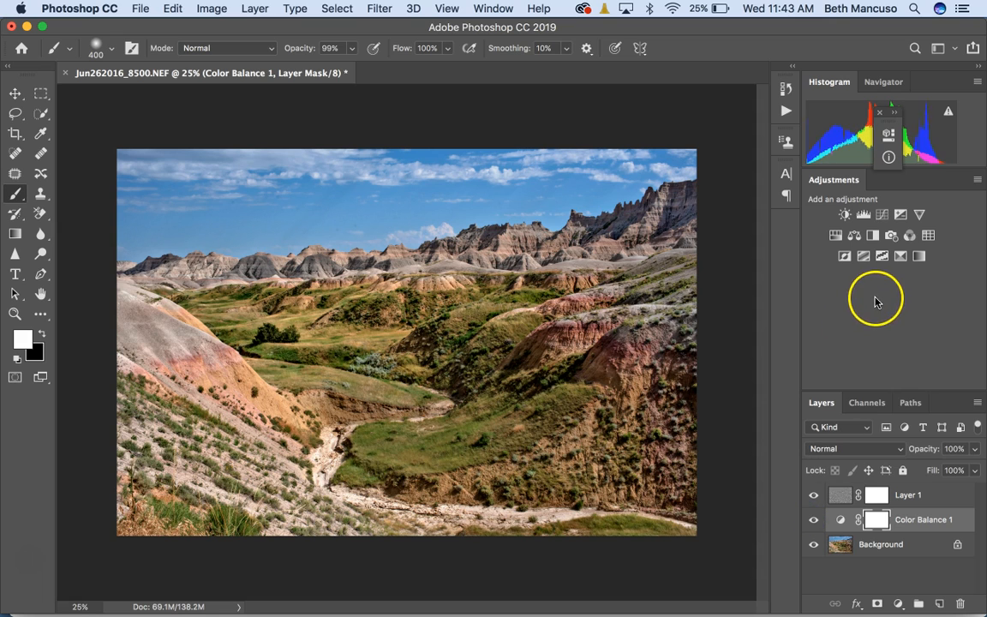
# Run the warm highlights action and set the warm highlights group's opacity to 29%
pyautogui.click(786, 109)
pyautogui.click(708, 196)
pyautogui.click(674, 259)
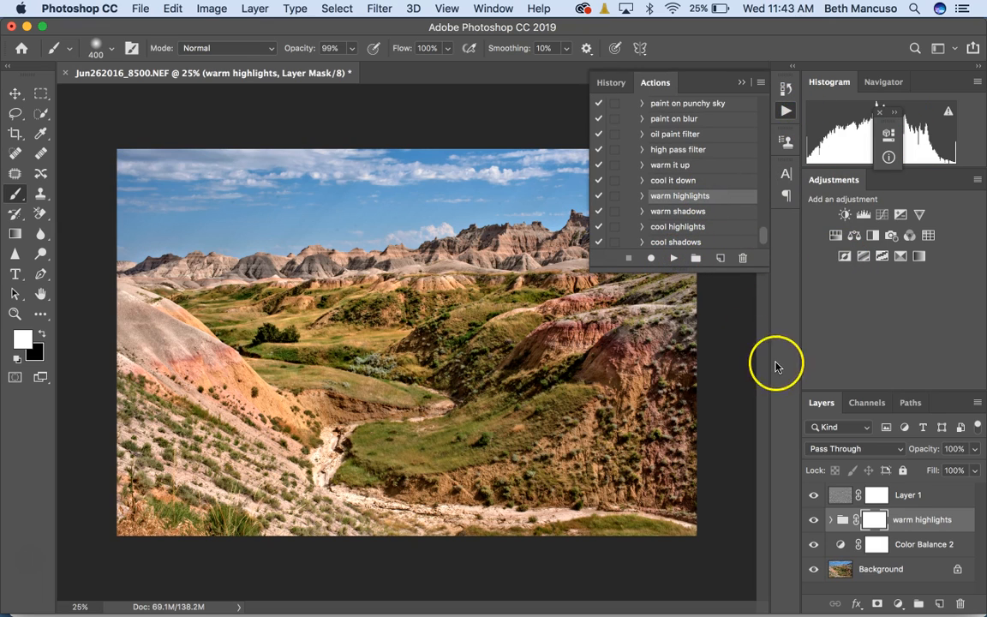
pyautogui.click(742, 86)
pyautogui.click(975, 449)
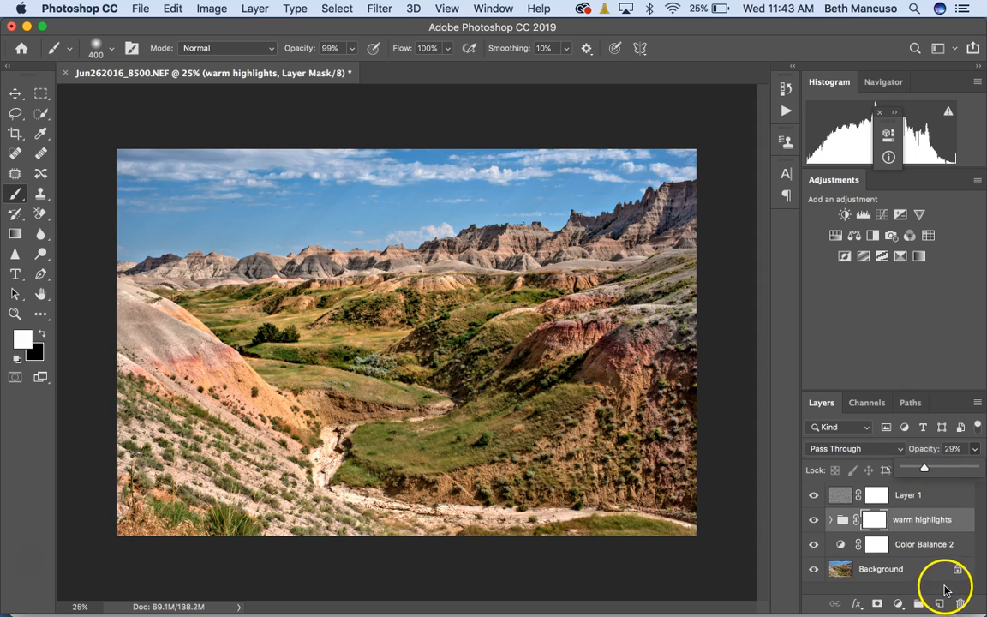
# Try the matte action on the Background layer, then delete the matte group
pyautogui.click(892, 568)
pyautogui.click(787, 109)
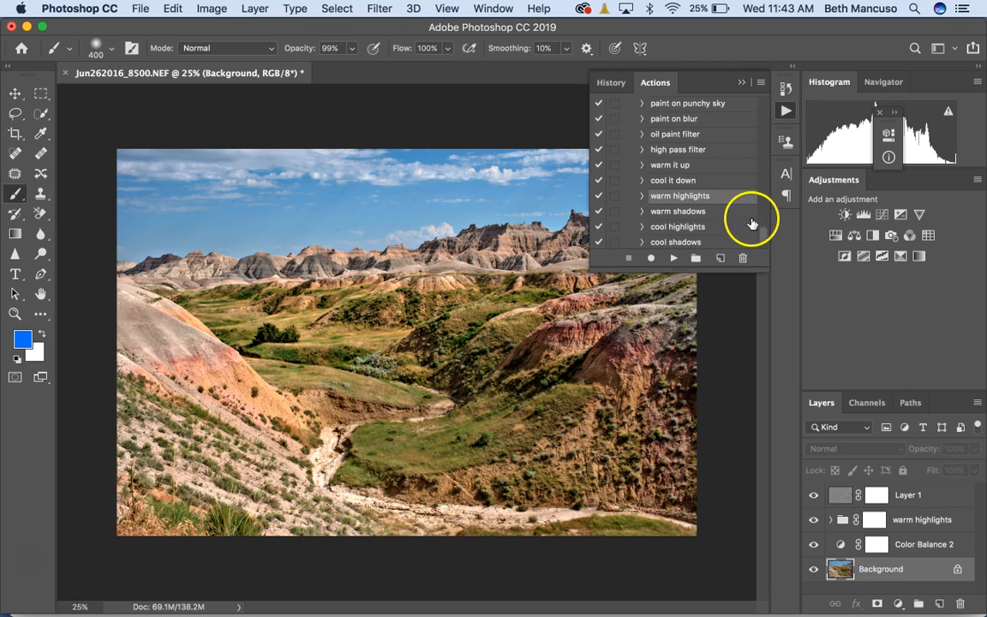
pyautogui.moveTo(762, 231); pyautogui.dragTo(767, 213)
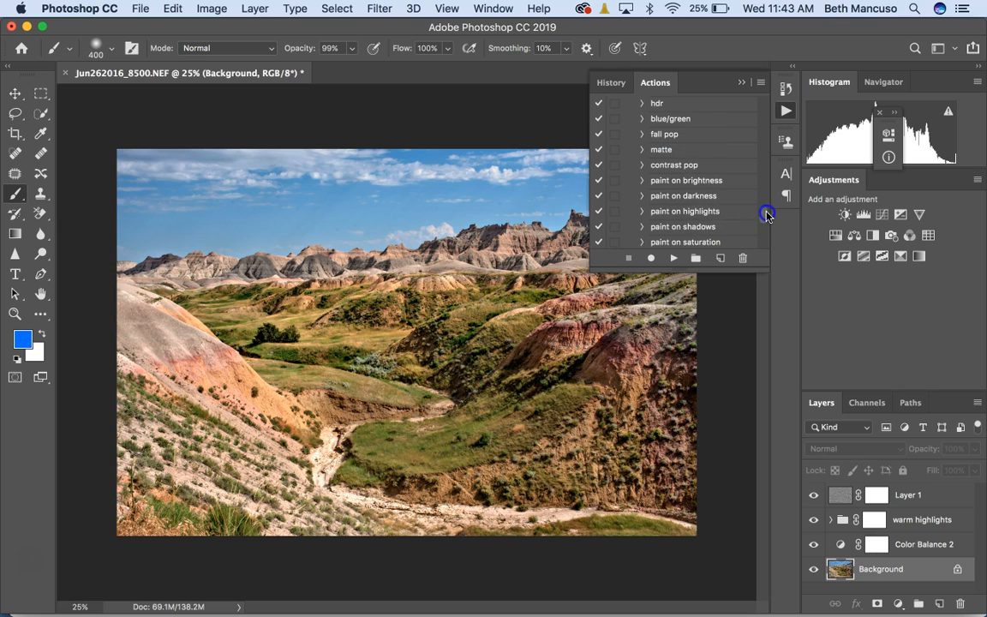
pyautogui.click(709, 150)
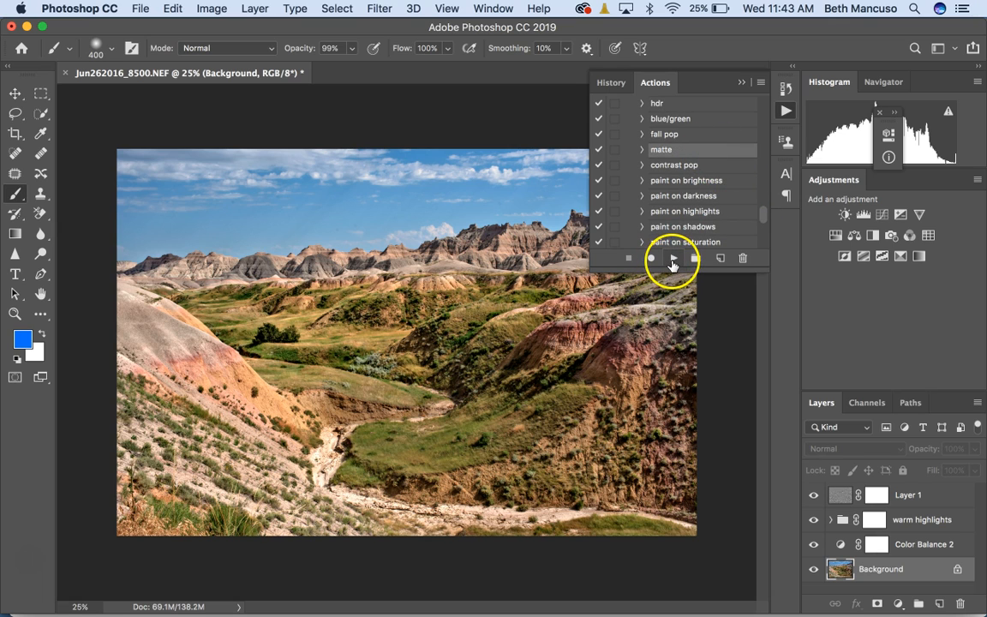
pyautogui.click(674, 261)
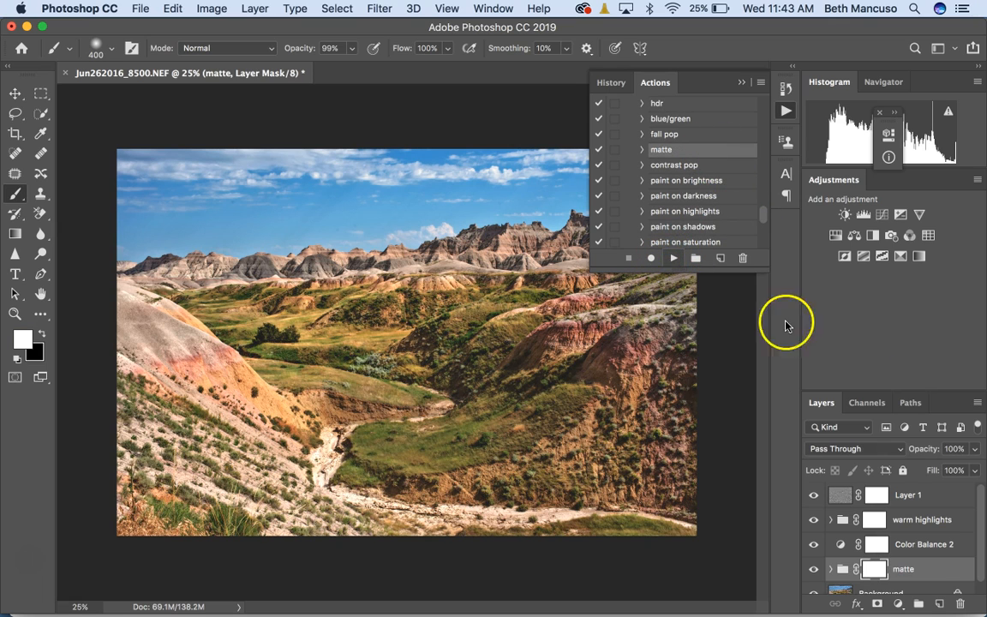
pyautogui.moveTo(953, 569); pyautogui.dragTo(959, 603)
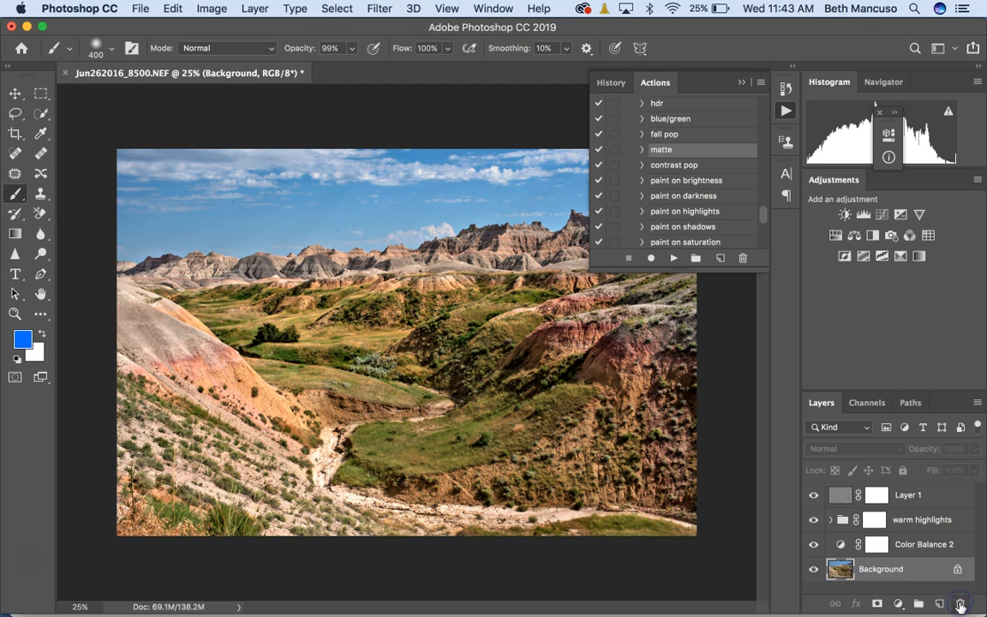
# Run the paint on darkness action and paint the Curves 1 mask white over the left hillside and foreground with a 1200 px brush
pyautogui.click(700, 196)
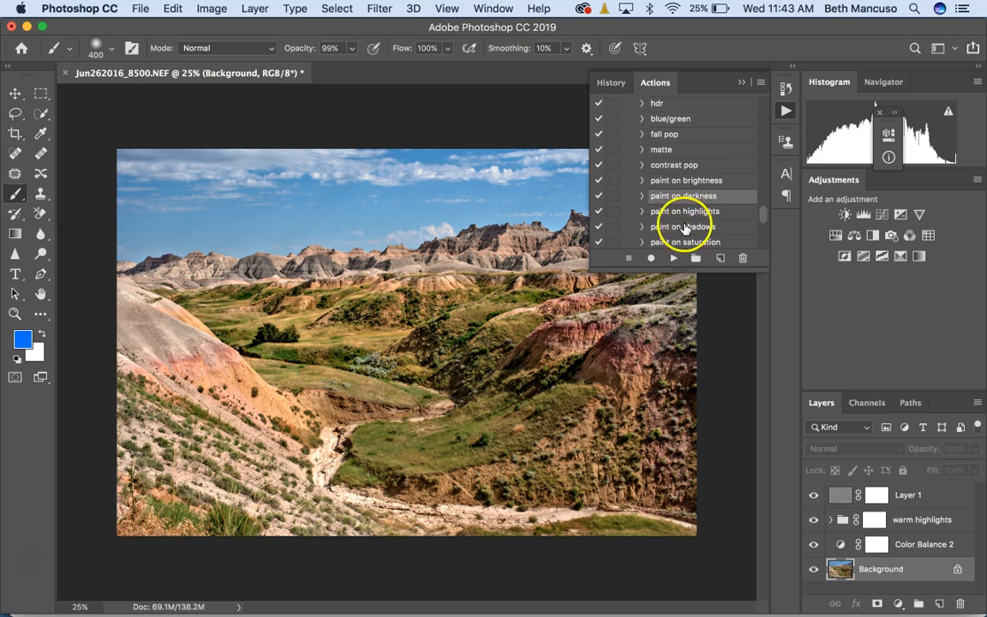
pyautogui.click(675, 259)
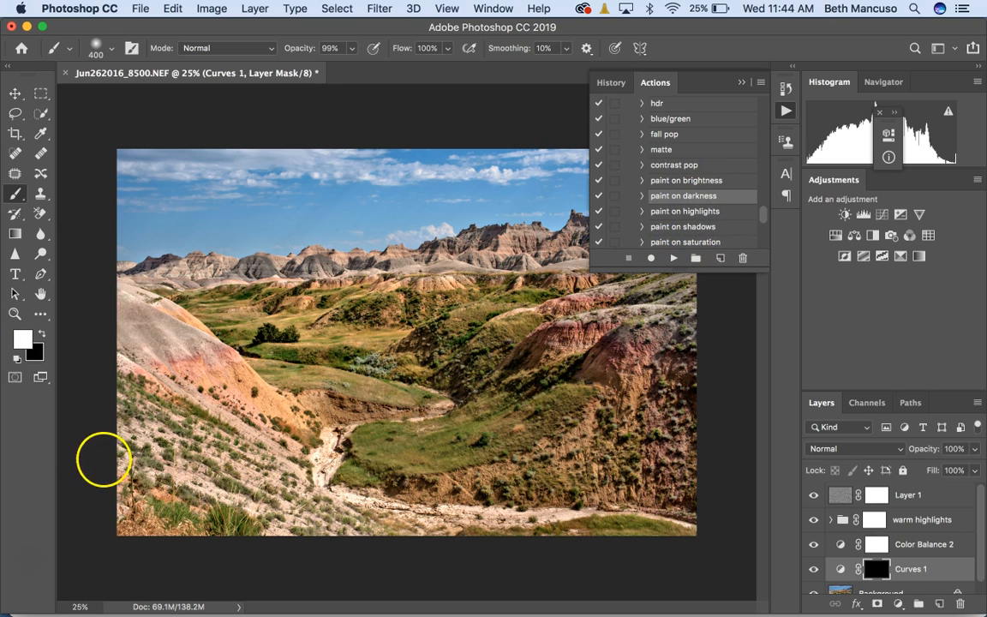
pyautogui.press(']')
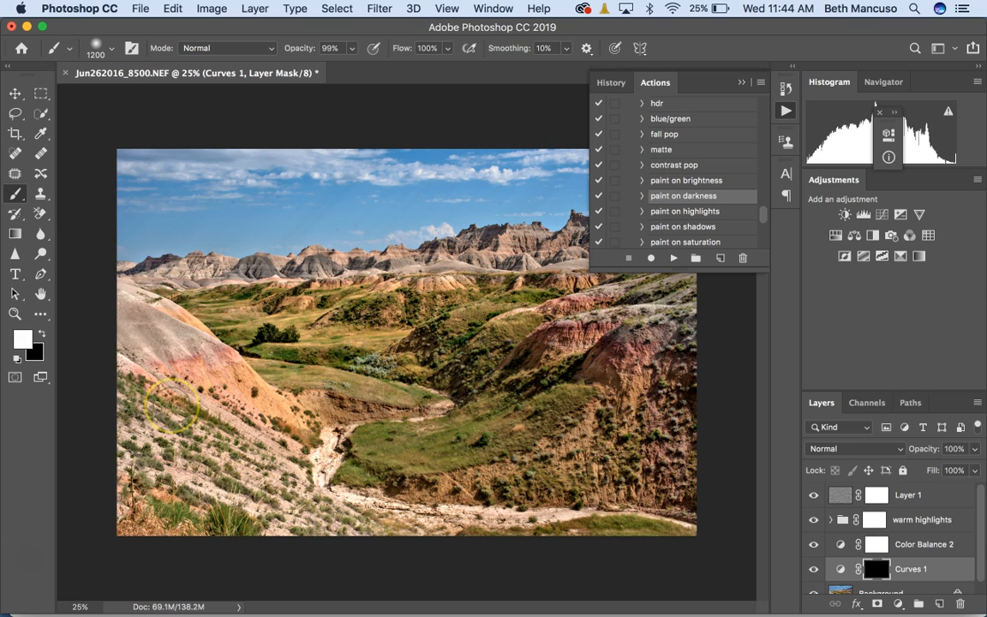
pyautogui.moveTo(167, 360)
pyautogui.mouseDown()
pyautogui.moveTo(201, 489)
pyautogui.moveTo(170, 451)
pyautogui.moveTo(215, 471)
pyautogui.moveTo(205, 480)
pyautogui.moveTo(250, 504)
pyautogui.moveTo(221, 513)
pyautogui.moveTo(168, 413)
pyautogui.moveTo(147, 403)
pyautogui.moveTo(213, 489)
pyautogui.moveTo(307, 507)
pyautogui.moveTo(333, 544)
pyautogui.moveTo(453, 515)
pyautogui.moveTo(672, 502)
pyautogui.mouseUp()
pyautogui.moveTo(158, 286)
pyautogui.mouseDown()
pyautogui.moveTo(136, 320)
pyautogui.moveTo(162, 344)
pyautogui.mouseUp()
pyautogui.moveTo(150, 507); pyautogui.dragTo(263, 529)
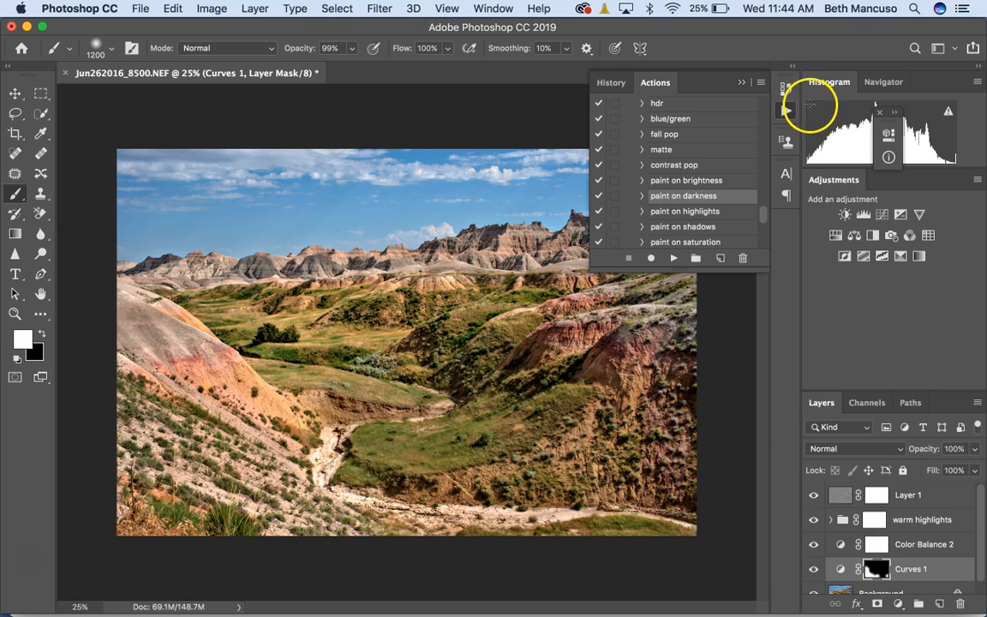
pyautogui.click(742, 83)
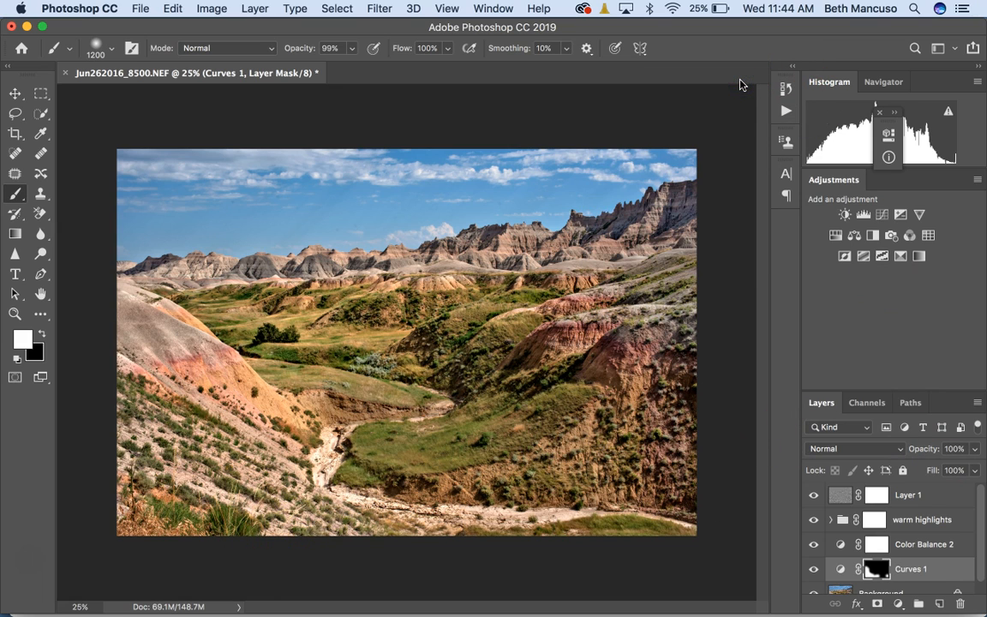
# Take a history snapshot of the edited badlands photo and go to the start of the history list
pyautogui.click(786, 110)
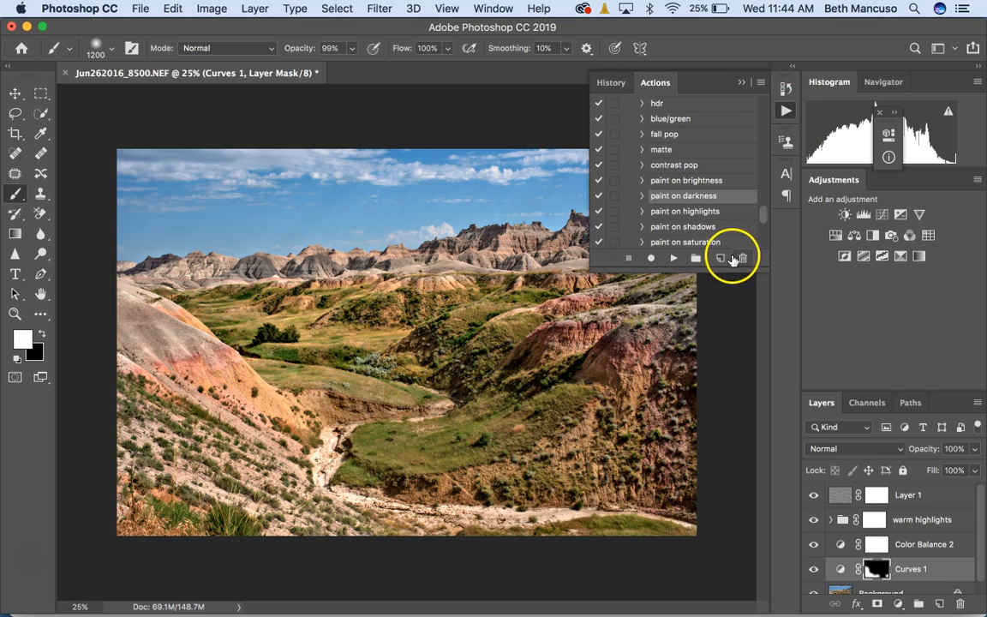
pyautogui.click(611, 82)
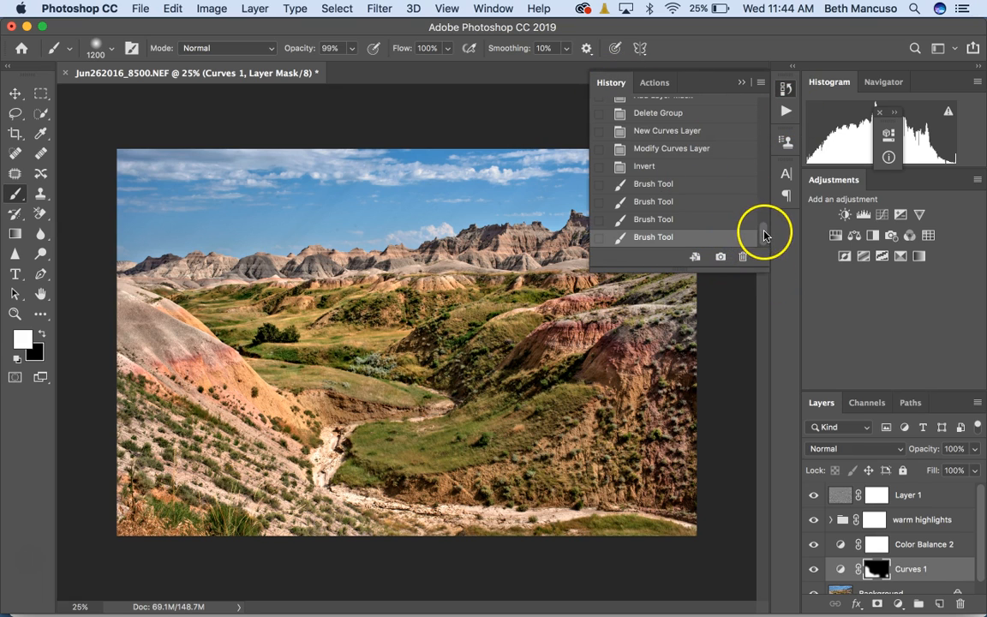
pyautogui.moveTo(706, 84); pyautogui.dragTo(881, 94)
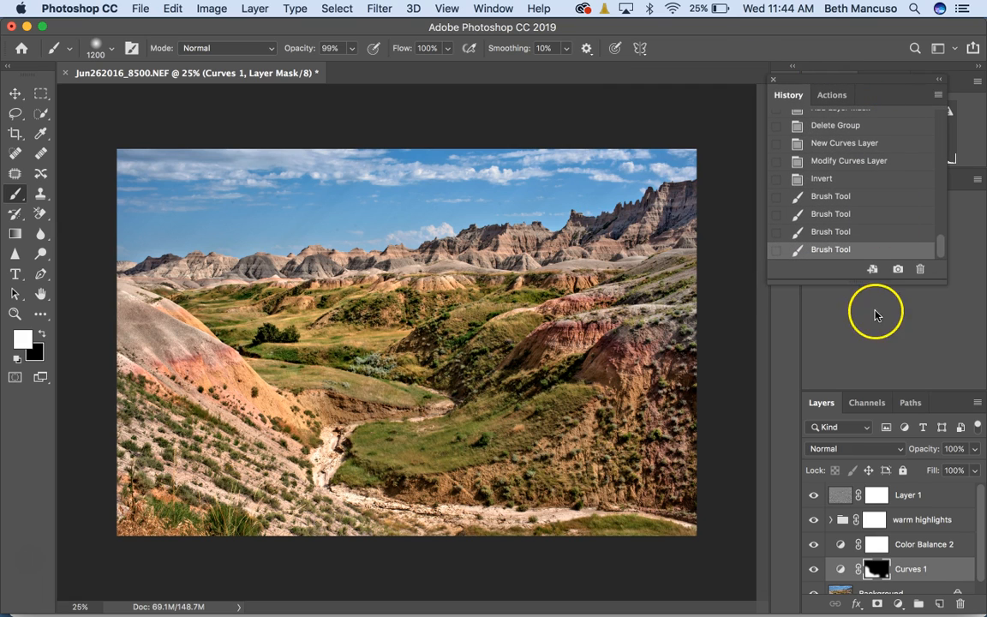
pyautogui.moveTo(945, 248); pyautogui.dragTo(943, 113)
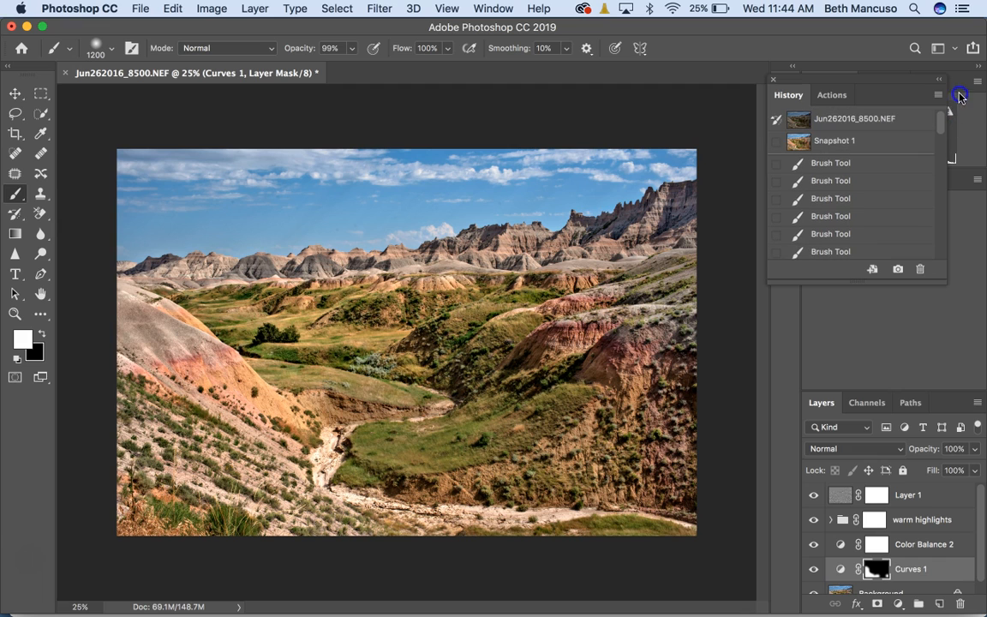
# Compare the original Jun262016_8500.NEF state with Snapshot 1 by switching between them in the history
pyautogui.click(902, 117)
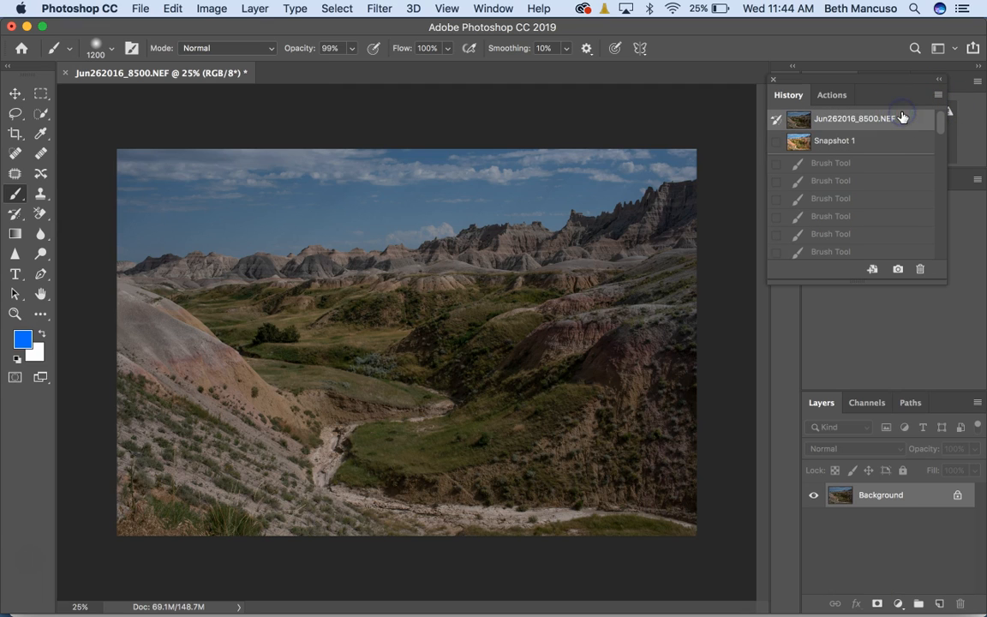
pyautogui.click(889, 140)
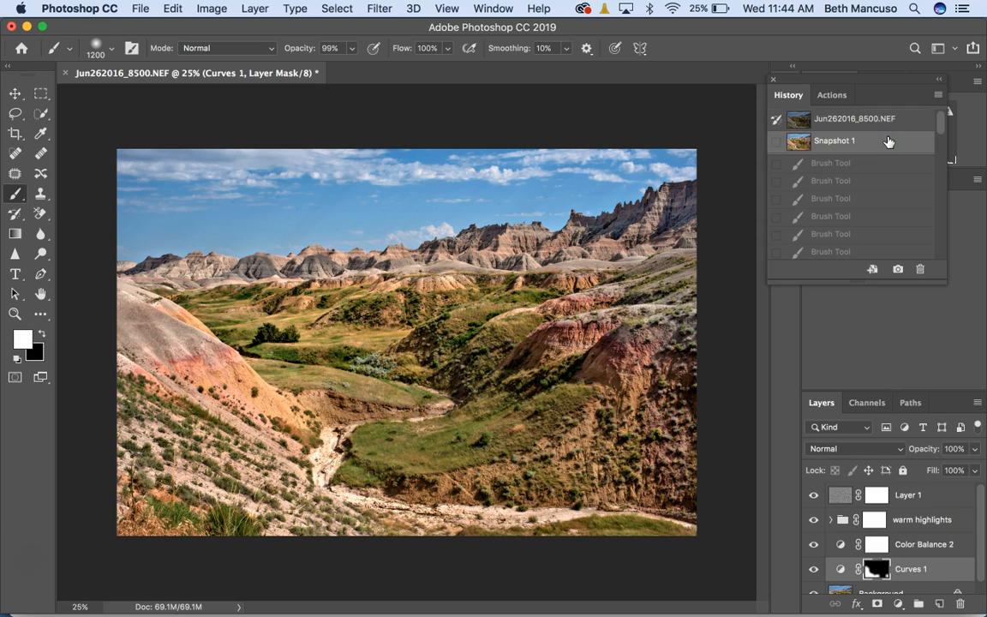
pyautogui.click(886, 119)
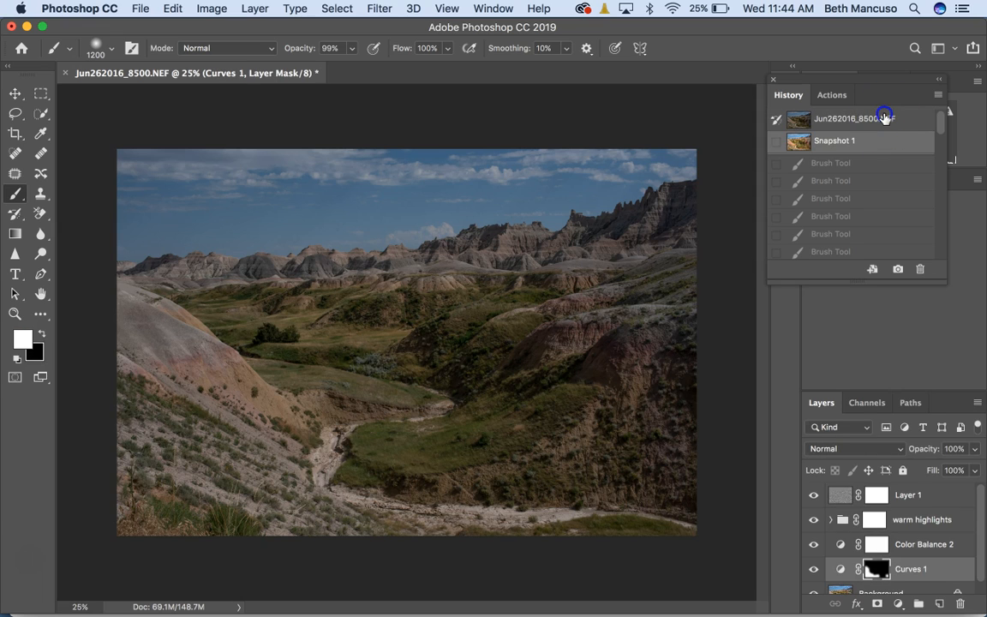
pyautogui.click(885, 139)
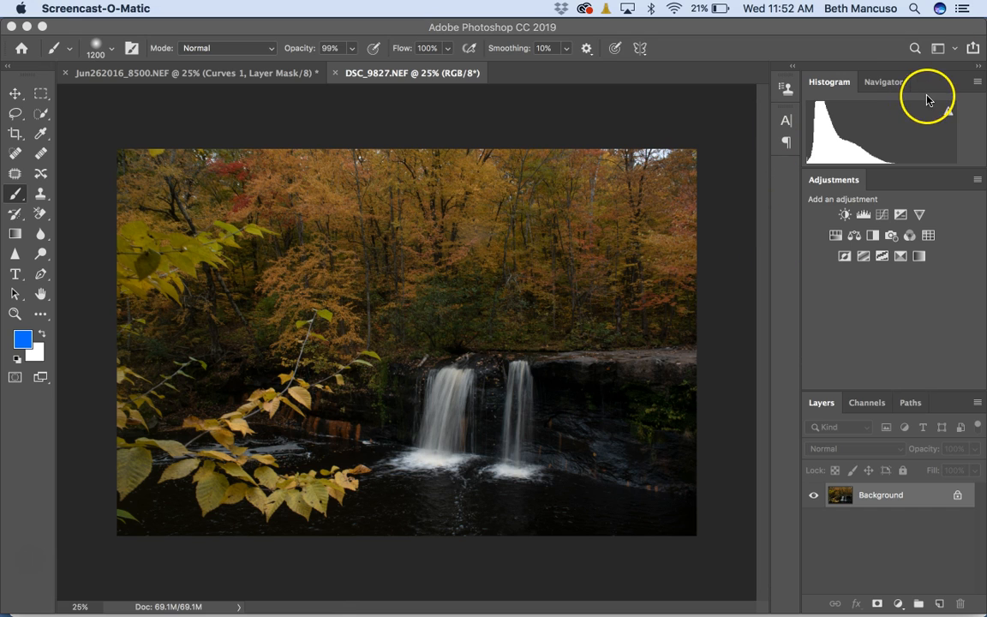
# Try the levels/vibrance action from the landscapes set on the waterfall photo, then delete its Vibrance 1 and Levels 1 layers
pyautogui.click(562, 93)
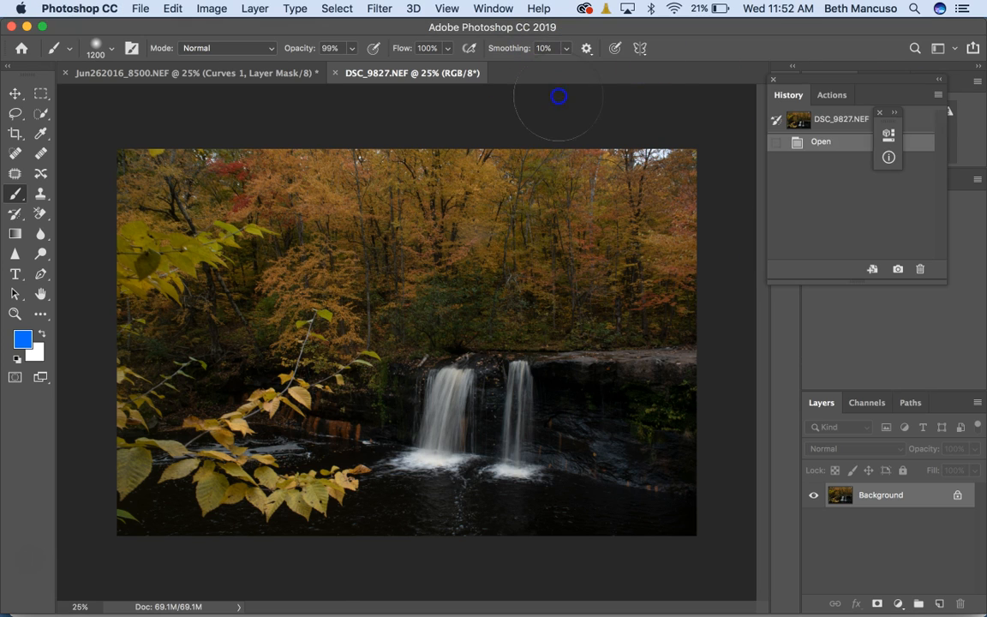
pyautogui.click(830, 101)
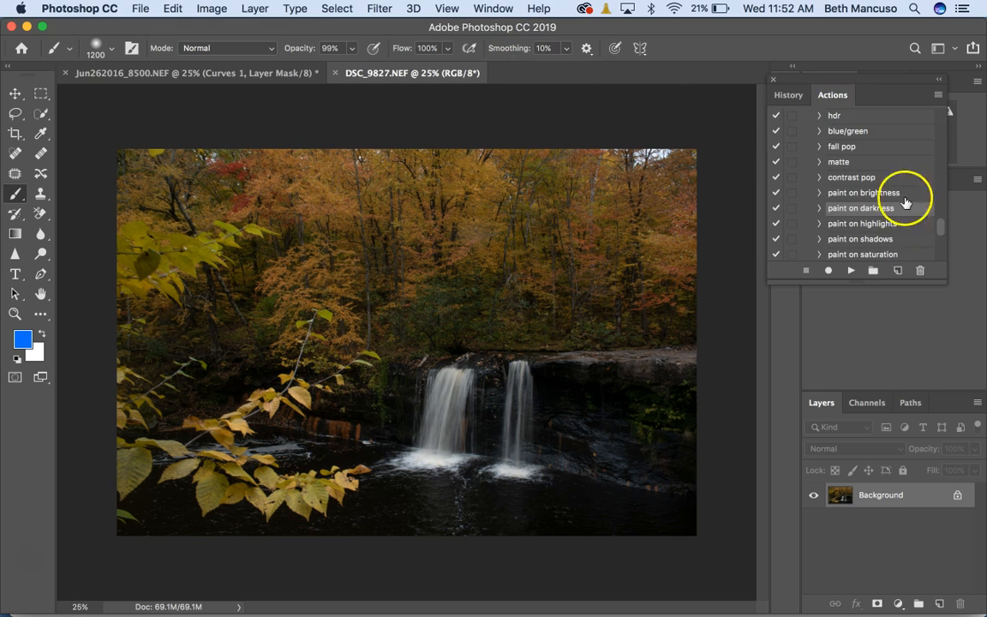
pyautogui.scroll(3, 940, 224)
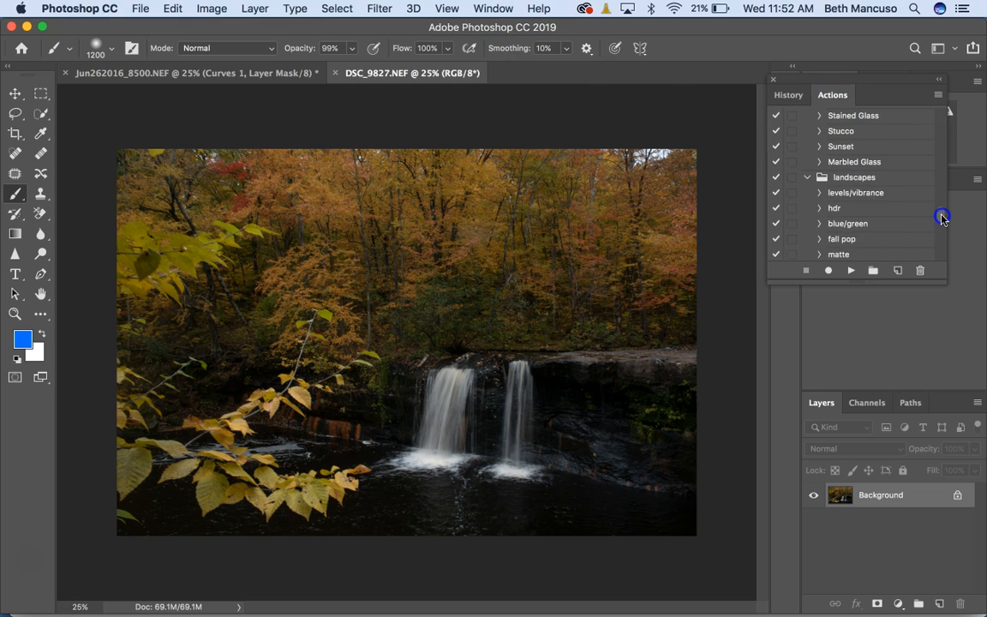
pyautogui.moveTo(943, 220); pyautogui.dragTo(943, 221)
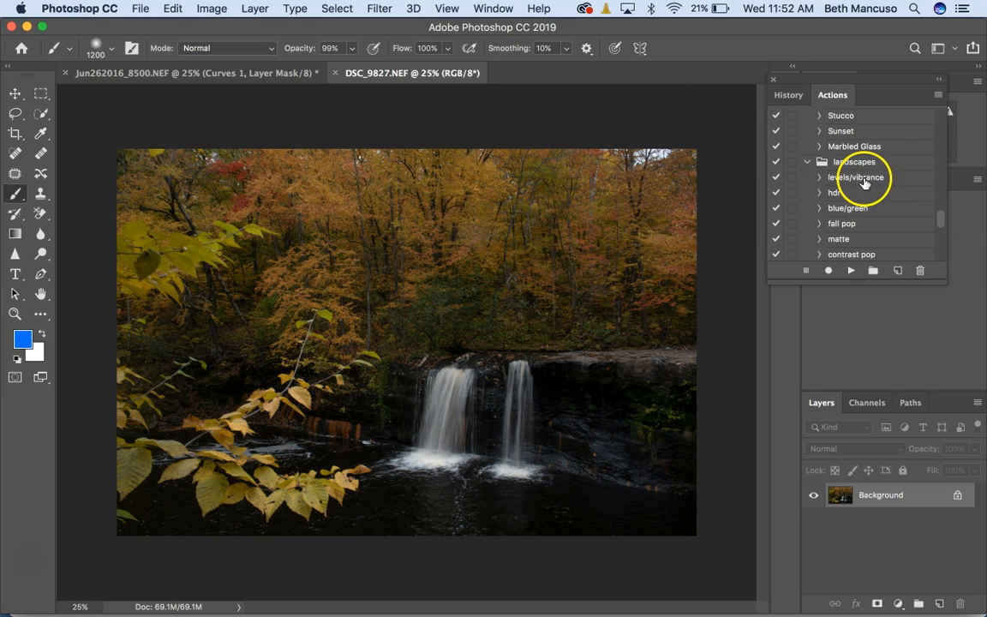
pyautogui.click(858, 178)
pyautogui.click(851, 270)
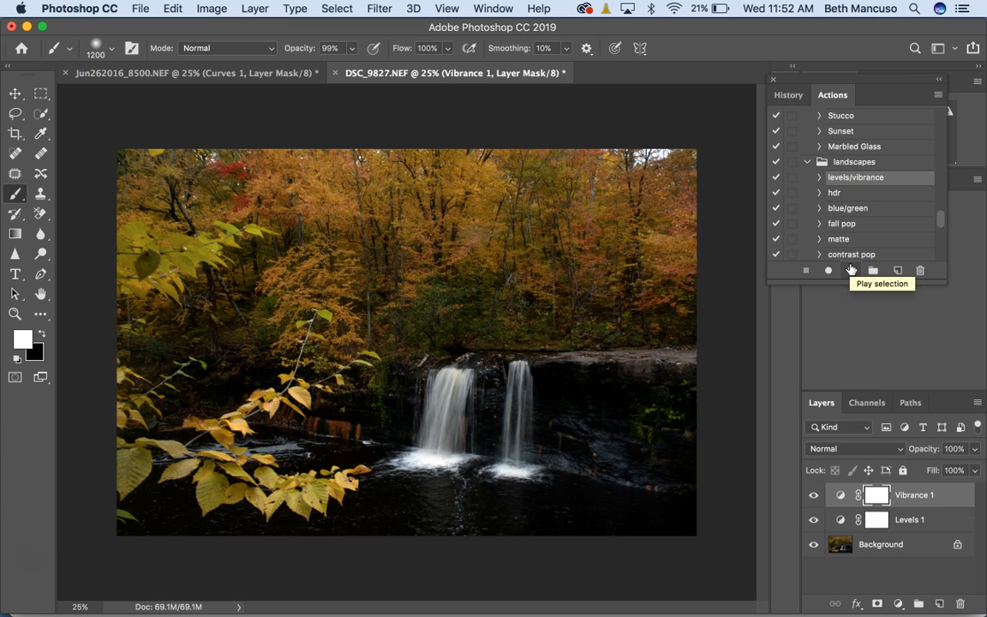
pyautogui.click(935, 526)
pyautogui.keyDown('shift'); pyautogui.click(938, 497); pyautogui.keyUp('shift')
pyautogui.moveTo(939, 499); pyautogui.dragTo(962, 603)
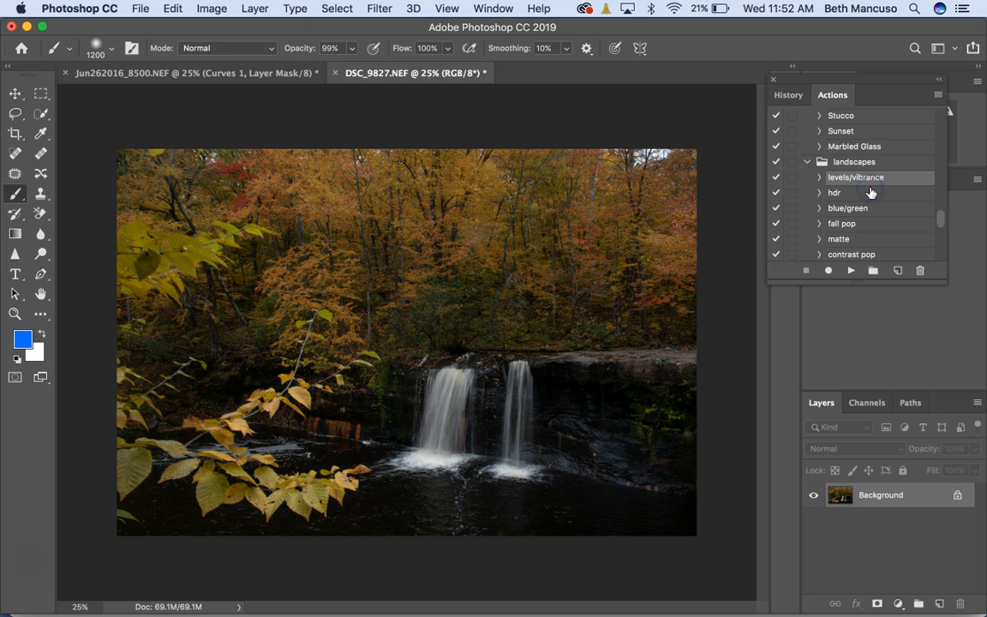
# Run the hdr action on the waterfall photo and reduce the opacity of Layer 1 to about 36%
pyautogui.click(871, 192)
pyautogui.click(852, 273)
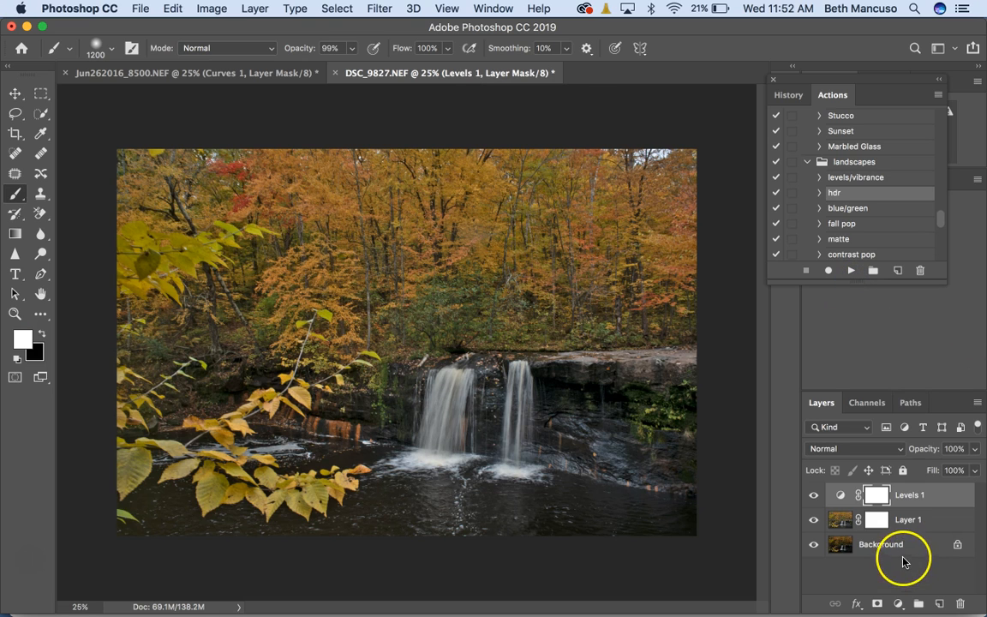
pyautogui.click(925, 519)
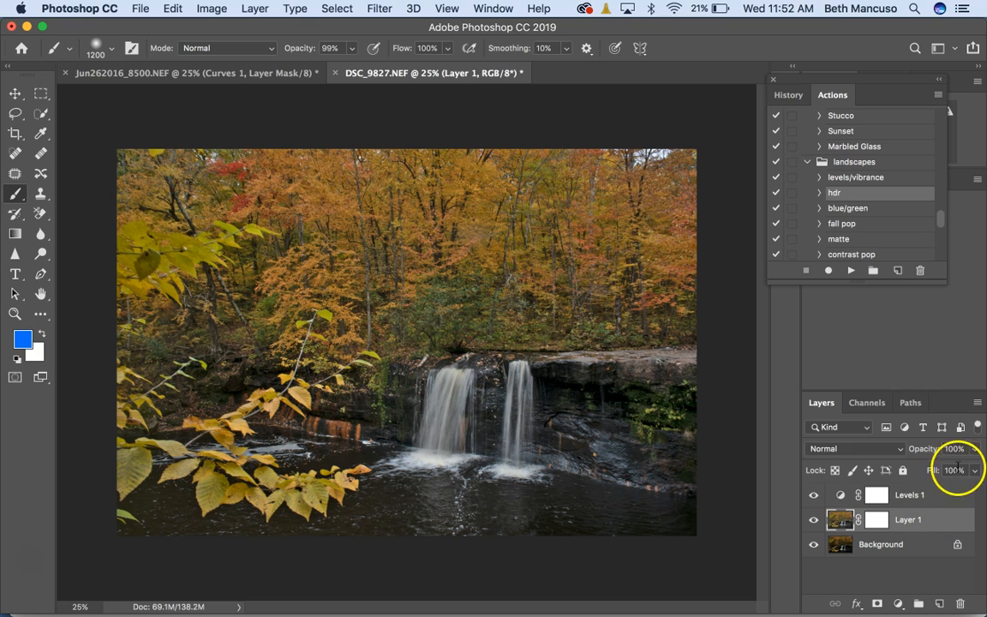
pyautogui.click(975, 449)
pyautogui.moveTo(927, 482)
pyautogui.mouseDown()
pyautogui.moveTo(902, 486)
pyautogui.moveTo(932, 479)
pyautogui.mouseUp()
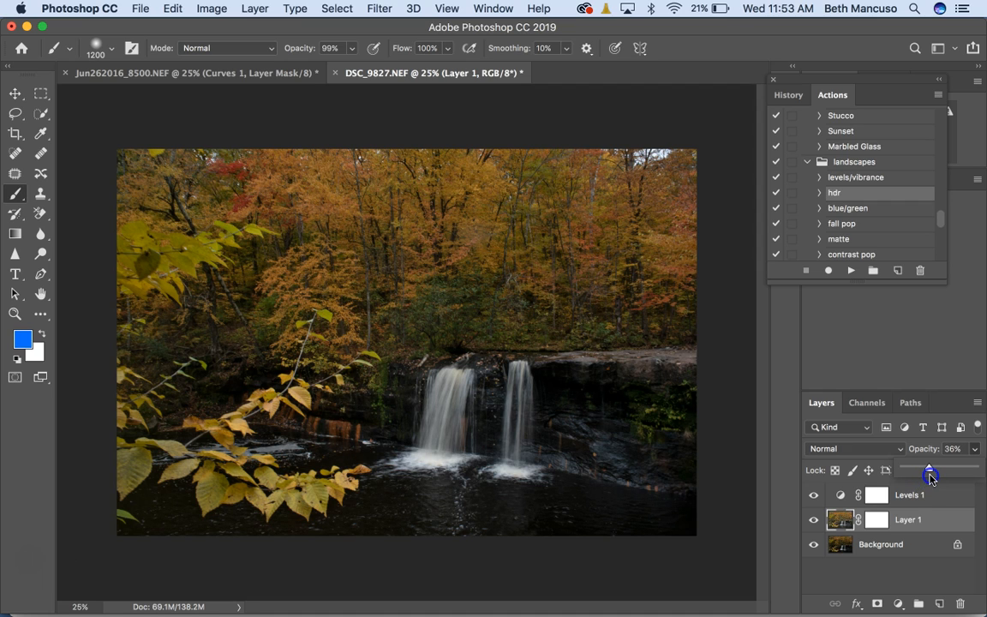
# Brighten the photo by setting the white input level of the Levels 1 adjustment to 223
pyautogui.doubleClick(841, 495)
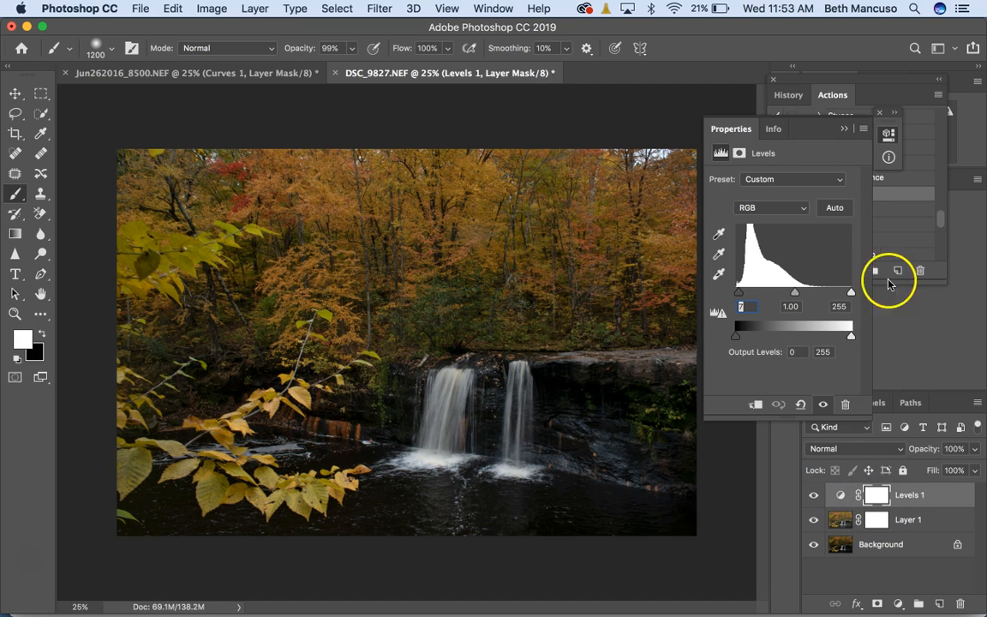
pyautogui.moveTo(849, 294); pyautogui.dragTo(842, 297)
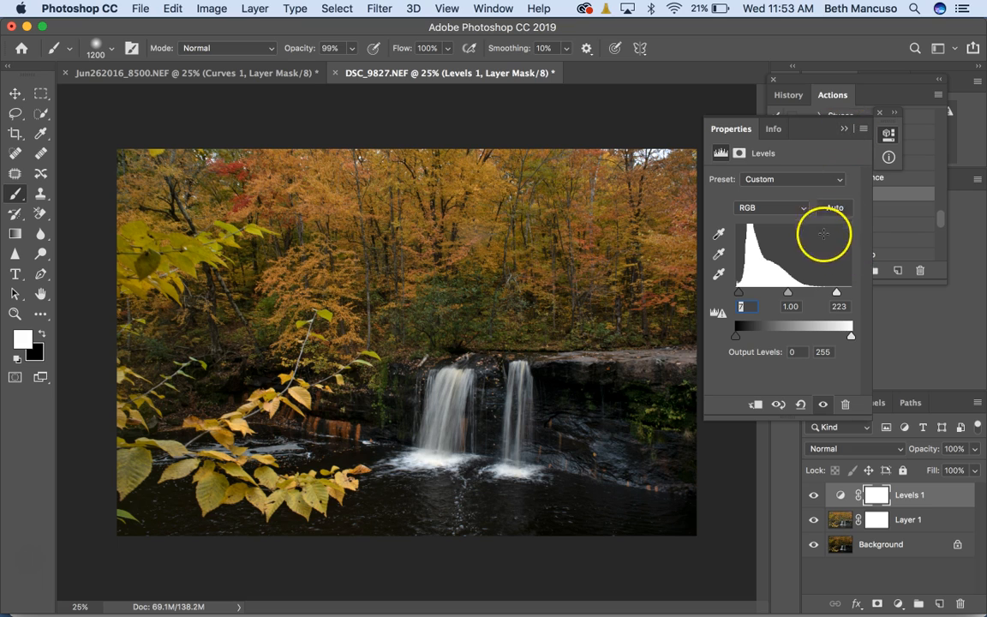
pyautogui.click(845, 130)
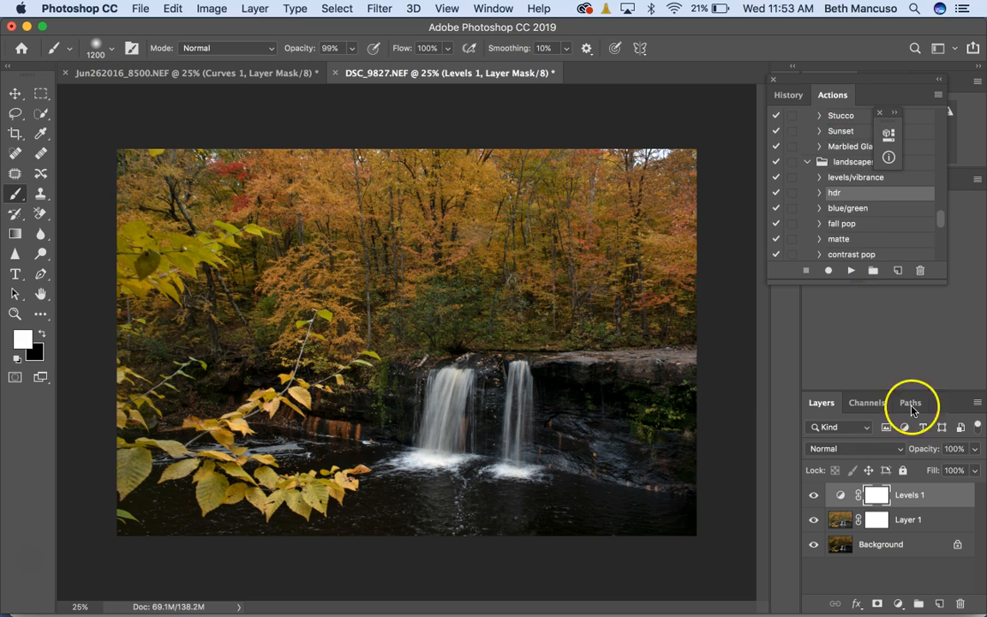
# Run the fall pop action on the Background layer and lower the Selective Color 1 layer's opacity to about 76%
pyautogui.click(894, 546)
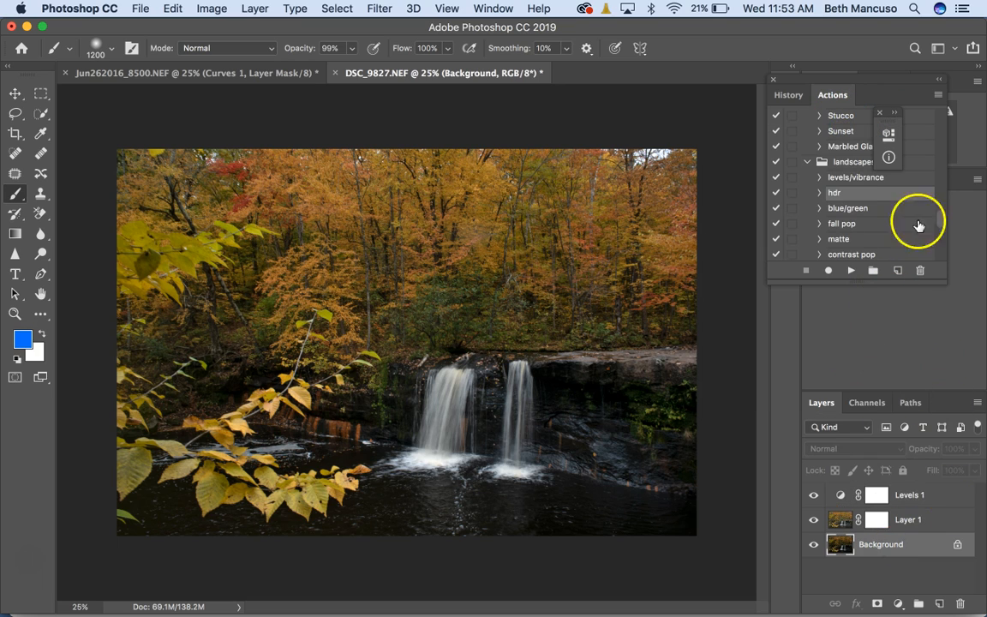
pyautogui.click(879, 112)
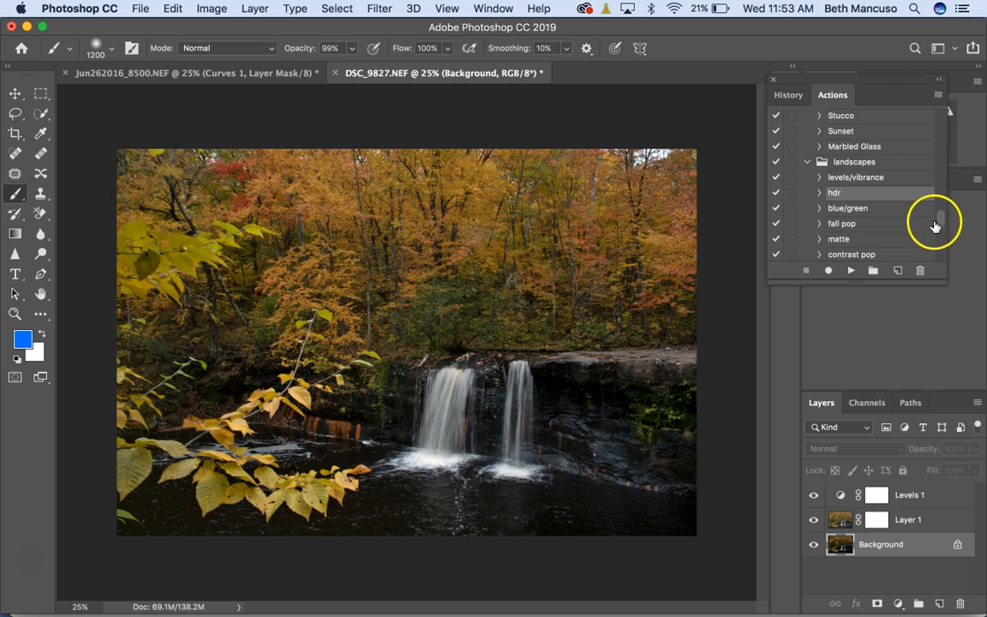
pyautogui.click(865, 227)
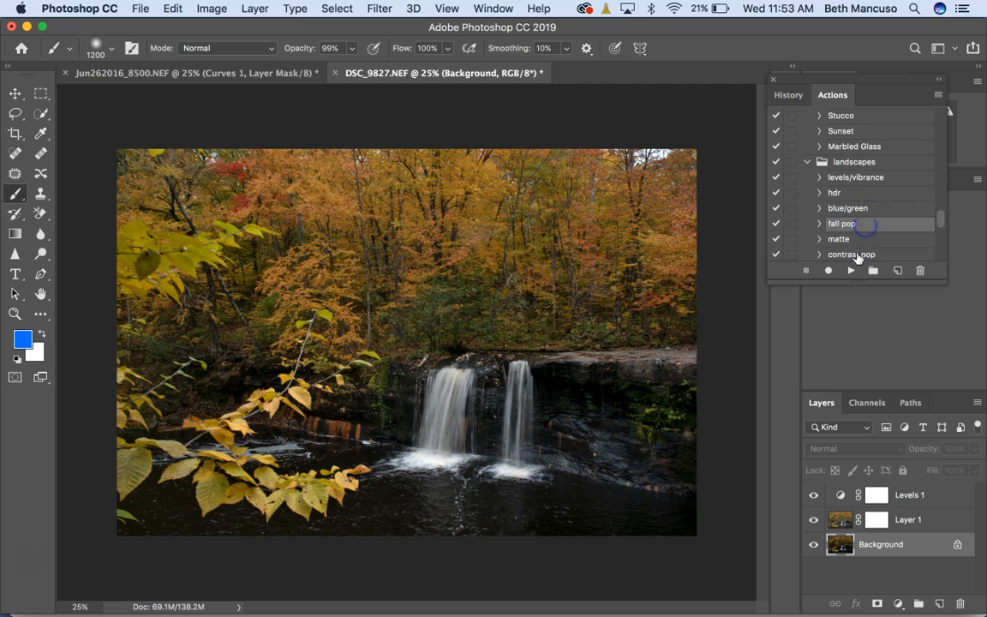
pyautogui.click(855, 270)
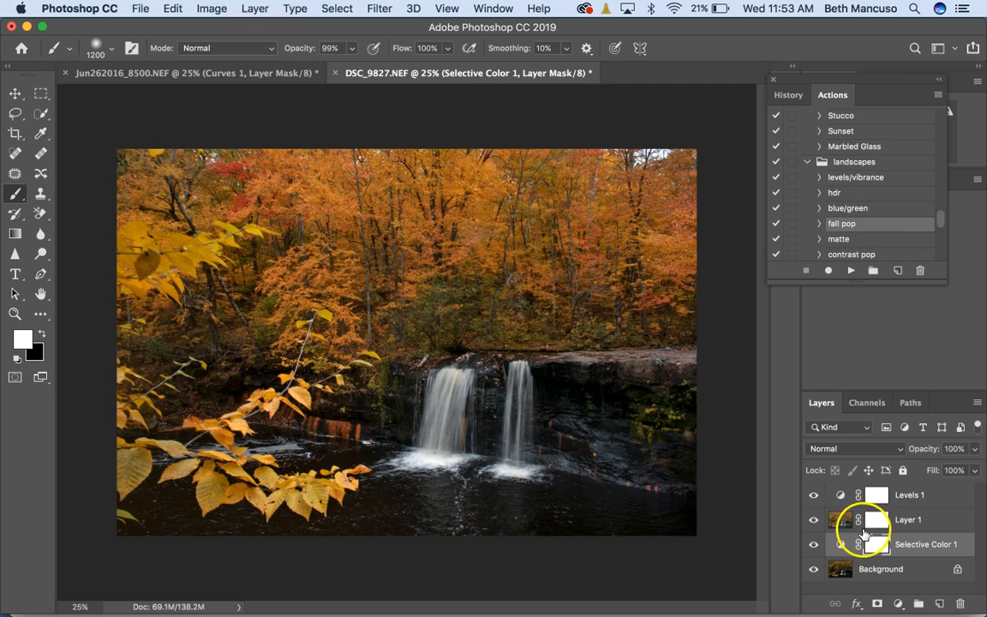
pyautogui.click(978, 449)
pyautogui.moveTo(888, 500); pyautogui.dragTo(956, 487)
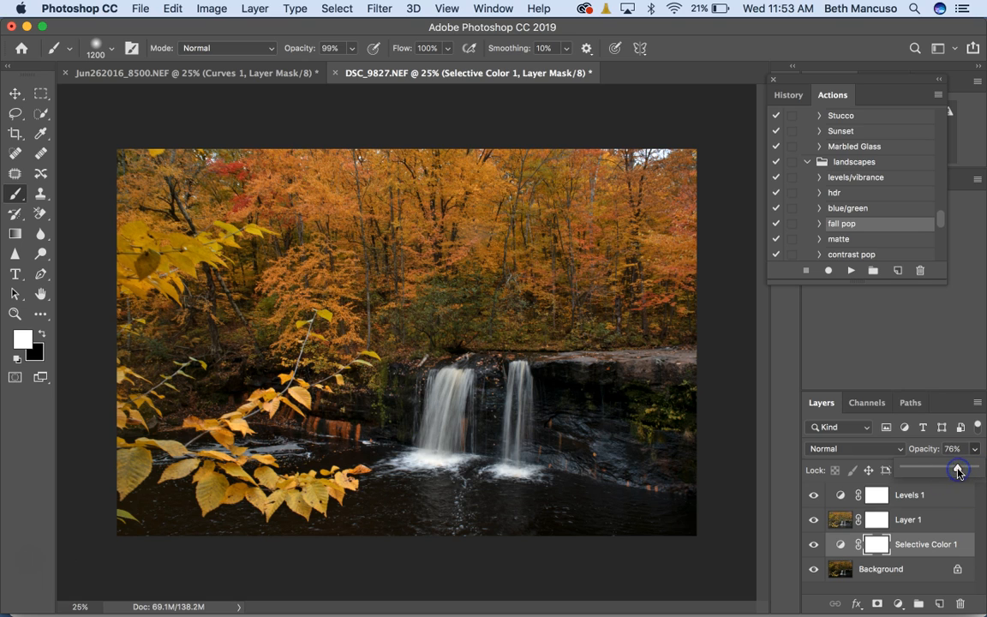
# Run the paint on highlights action on the Background layer and paint the Levels 2 mask white over the two waterfalls
pyautogui.click(910, 569)
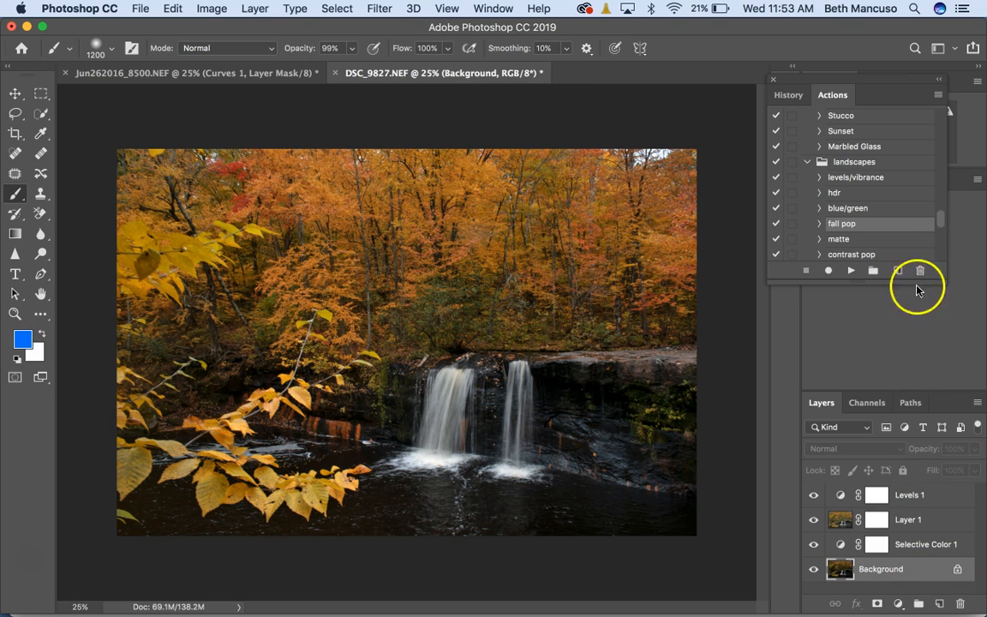
pyautogui.click(939, 214)
pyautogui.moveTo(939, 219); pyautogui.dragTo(940, 227)
pyautogui.click(881, 208)
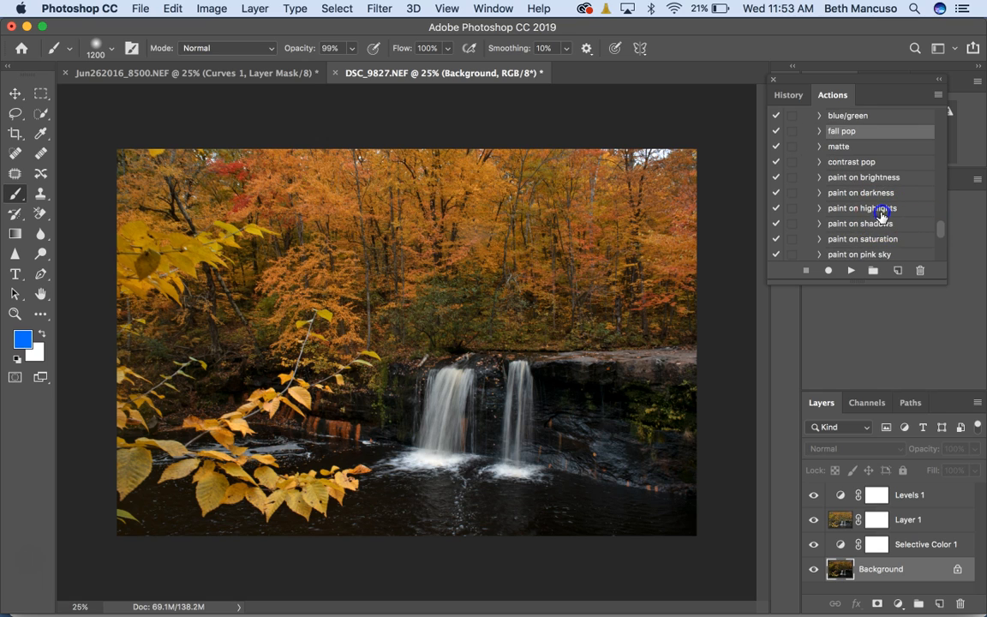
pyautogui.click(852, 272)
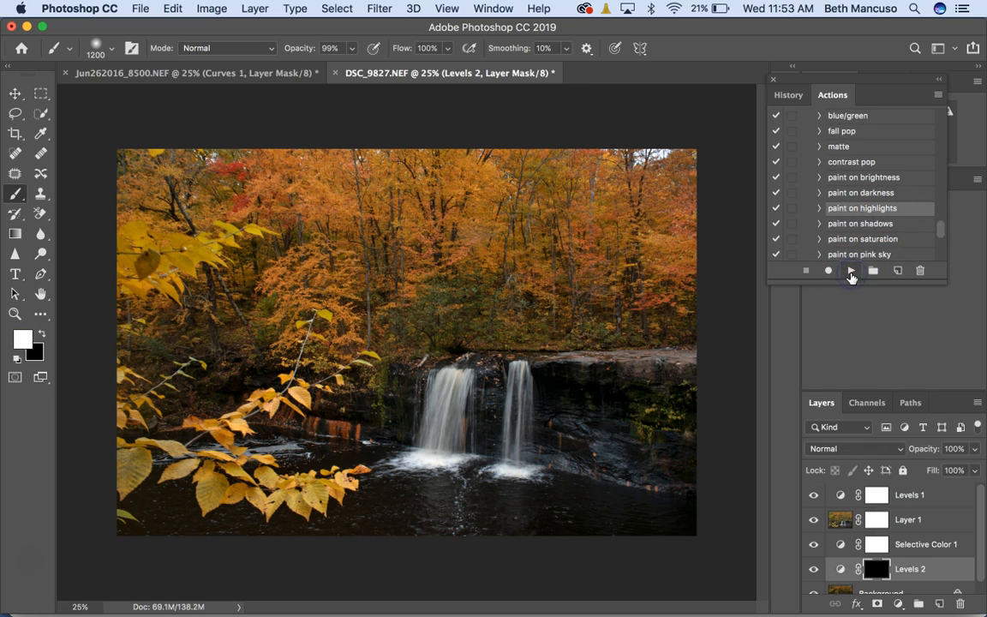
pyautogui.moveTo(536, 482); pyautogui.dragTo(545, 475)
pyautogui.moveTo(454, 412); pyautogui.dragTo(434, 432)
pyautogui.moveTo(525, 417); pyautogui.dragTo(527, 420)
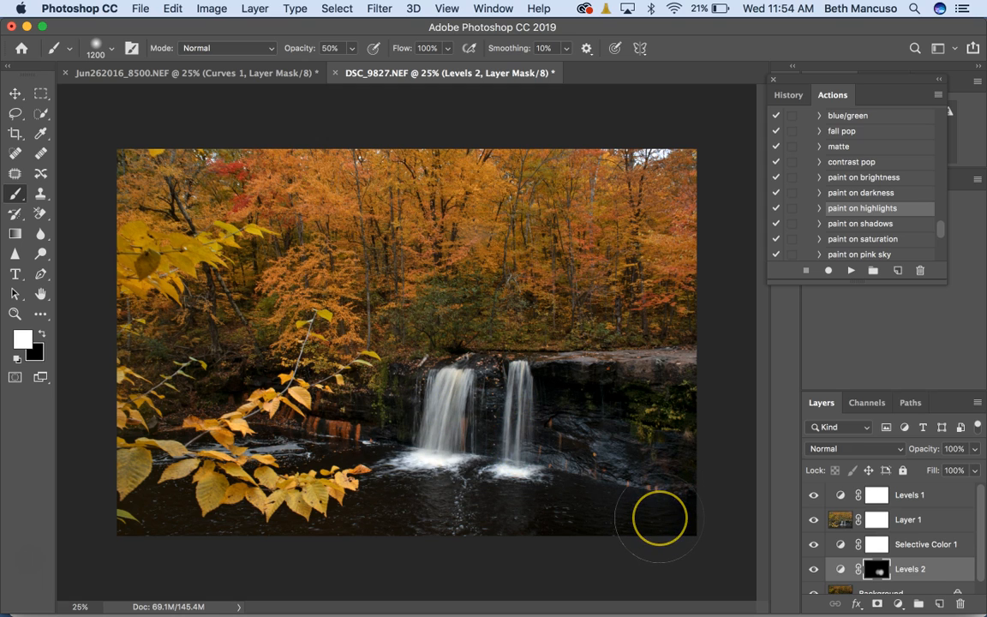
# Paint the Levels 2 mask white over the dark water, autumn trees, foreground leaves and rock ledge at 99% brush opacity
pyautogui.moveTo(657, 519)
pyautogui.mouseDown()
pyautogui.moveTo(265, 496)
pyautogui.moveTo(198, 458)
pyautogui.moveTo(179, 413)
pyautogui.mouseUp()
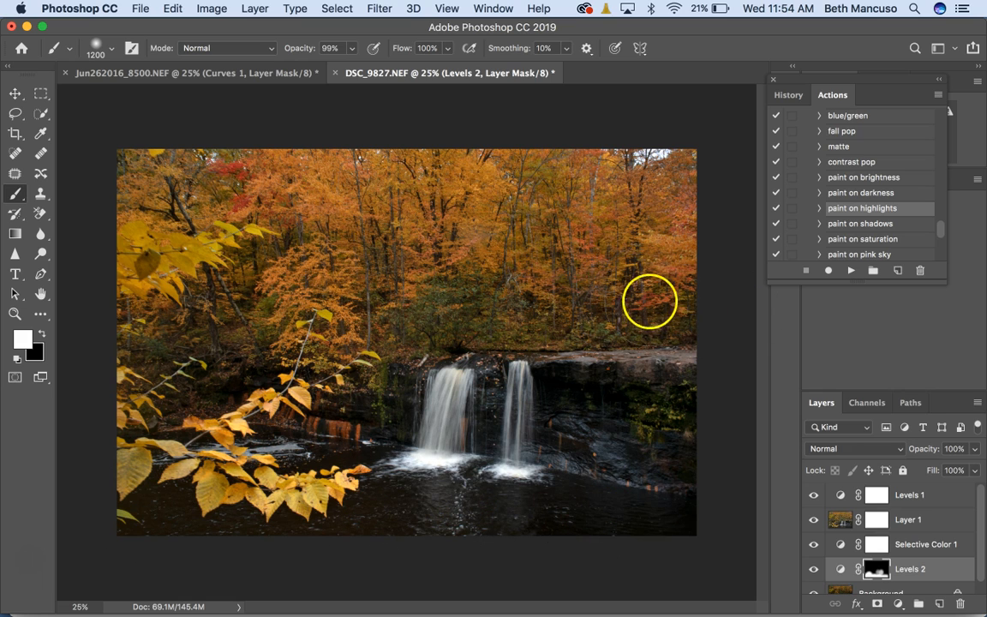
pyautogui.moveTo(621, 239)
pyautogui.mouseDown()
pyautogui.moveTo(525, 189)
pyautogui.moveTo(470, 176)
pyautogui.moveTo(460, 190)
pyautogui.moveTo(515, 229)
pyautogui.moveTo(504, 306)
pyautogui.mouseUp()
pyautogui.moveTo(422, 190)
pyautogui.mouseDown()
pyautogui.moveTo(353, 182)
pyautogui.moveTo(394, 143)
pyautogui.moveTo(318, 300)
pyautogui.mouseUp()
pyautogui.click(244, 312)
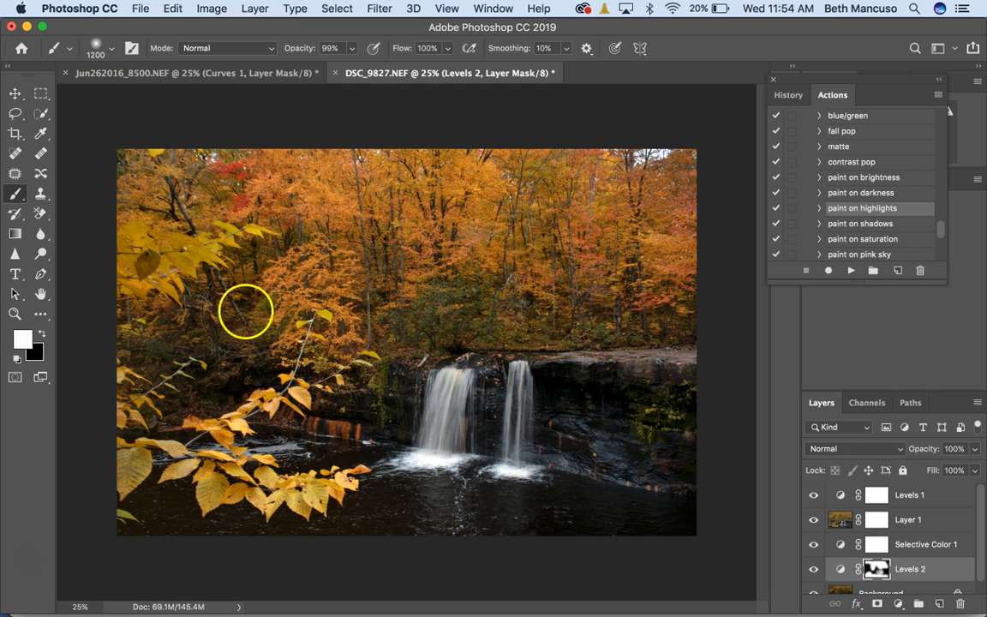
pyautogui.click(251, 334)
pyautogui.click(267, 476)
pyautogui.click(185, 374)
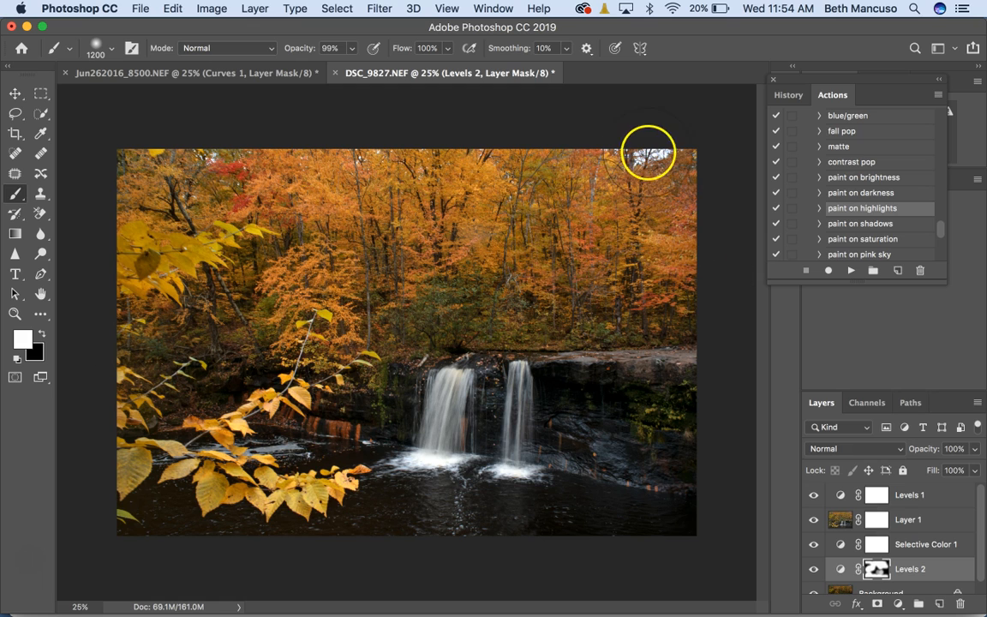
pyautogui.click(583, 438)
pyautogui.click(656, 405)
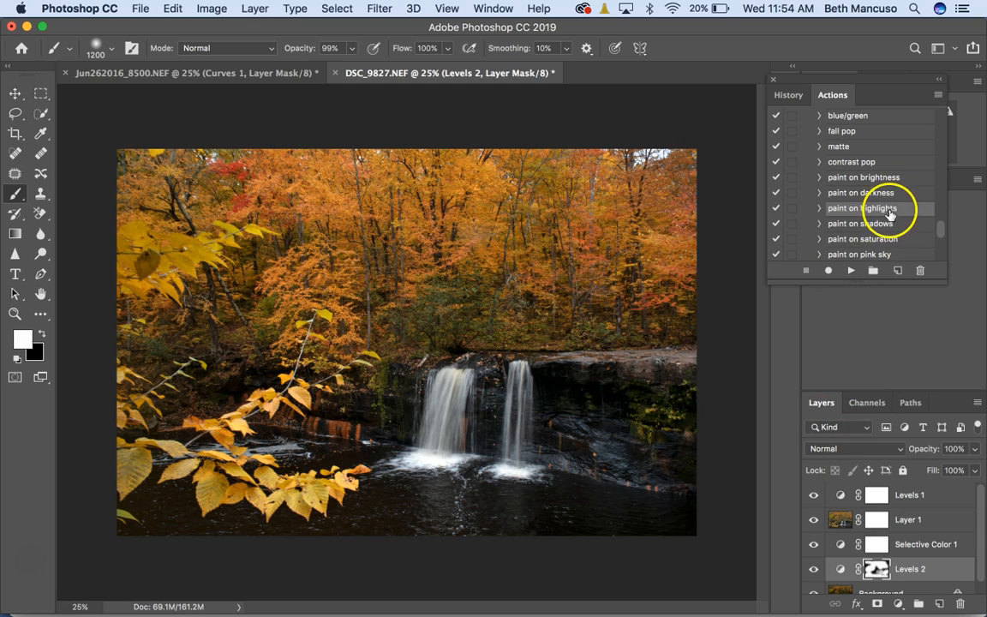
# Run the paint on shadows action, paint the Levels 3 mask white over the trees, then over the rocks and water at 50% brush opacity
pyautogui.click(850, 223)
pyautogui.click(859, 271)
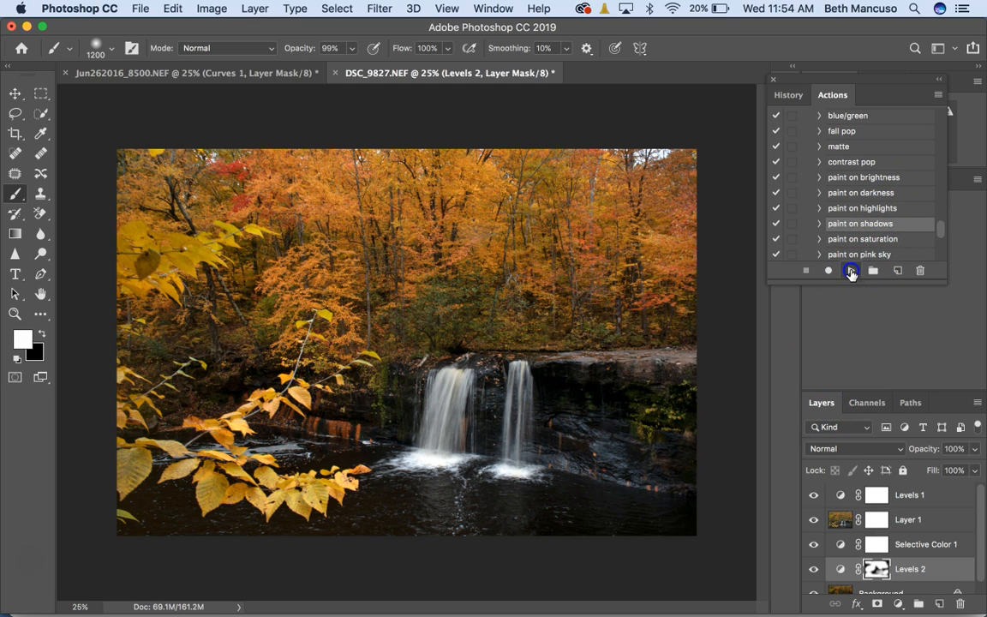
pyautogui.moveTo(621, 182)
pyautogui.mouseDown()
pyautogui.moveTo(599, 196)
pyautogui.moveTo(613, 260)
pyautogui.moveTo(437, 204)
pyautogui.moveTo(375, 139)
pyautogui.moveTo(439, 289)
pyautogui.moveTo(285, 167)
pyautogui.moveTo(282, 264)
pyautogui.mouseUp()
pyautogui.press('5')
pyautogui.moveTo(596, 399); pyautogui.dragTo(654, 400)
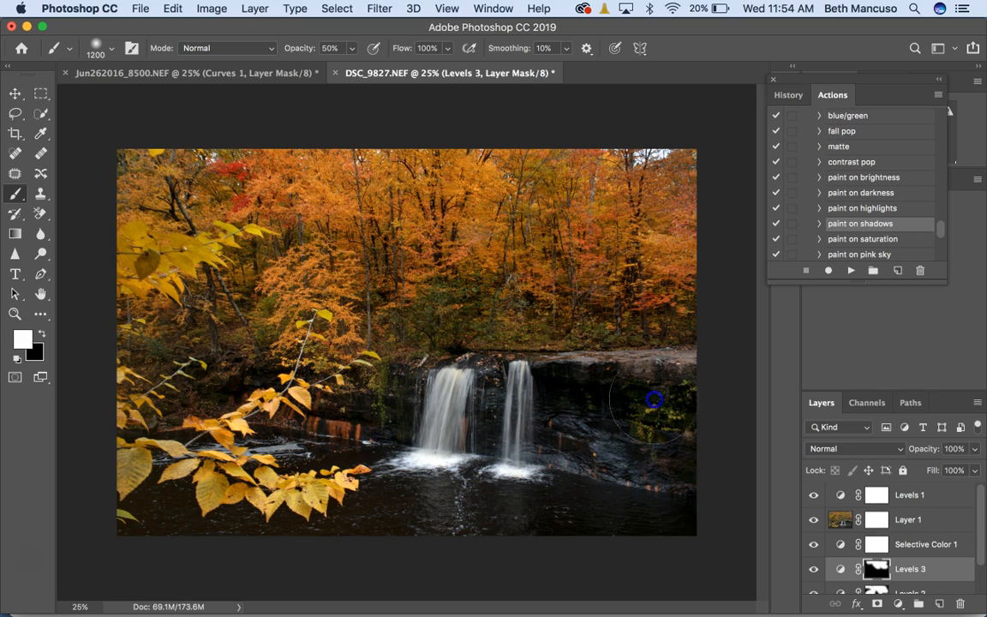
pyautogui.moveTo(678, 439); pyautogui.dragTo(592, 431)
pyautogui.click(336, 401)
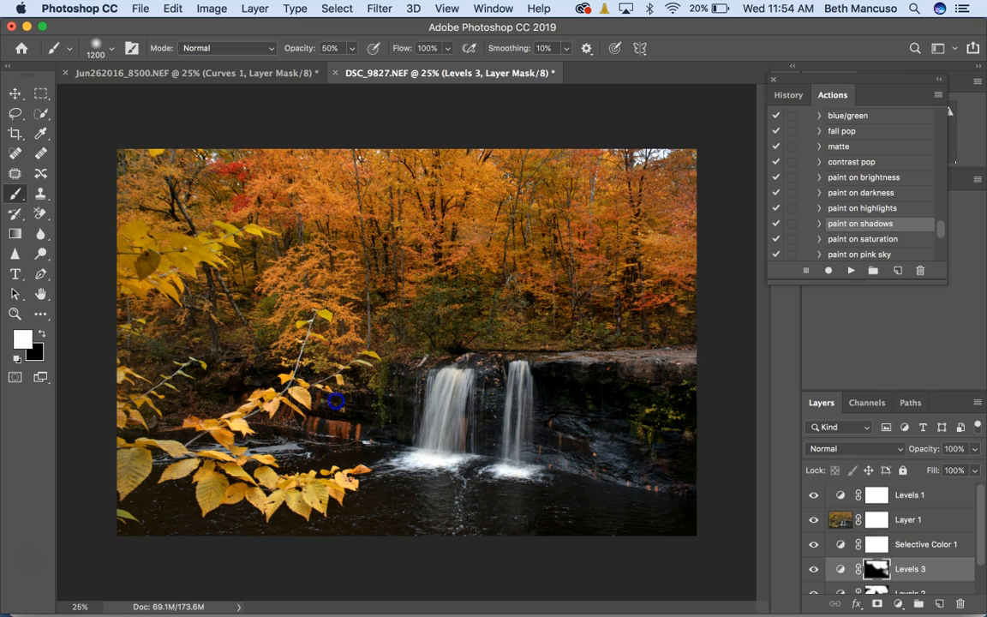
pyautogui.click(450, 552)
pyautogui.click(150, 545)
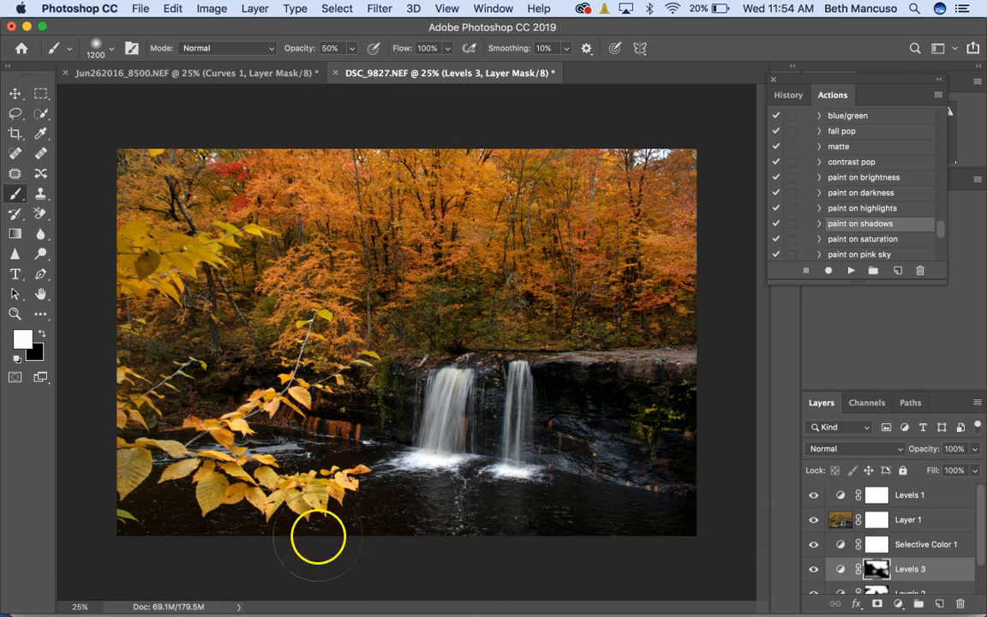
# Try different opacities on the Levels 2 layer, then set the Levels 3 layer's opacity to 58%
pyautogui.scroll(-2, 975, 514)
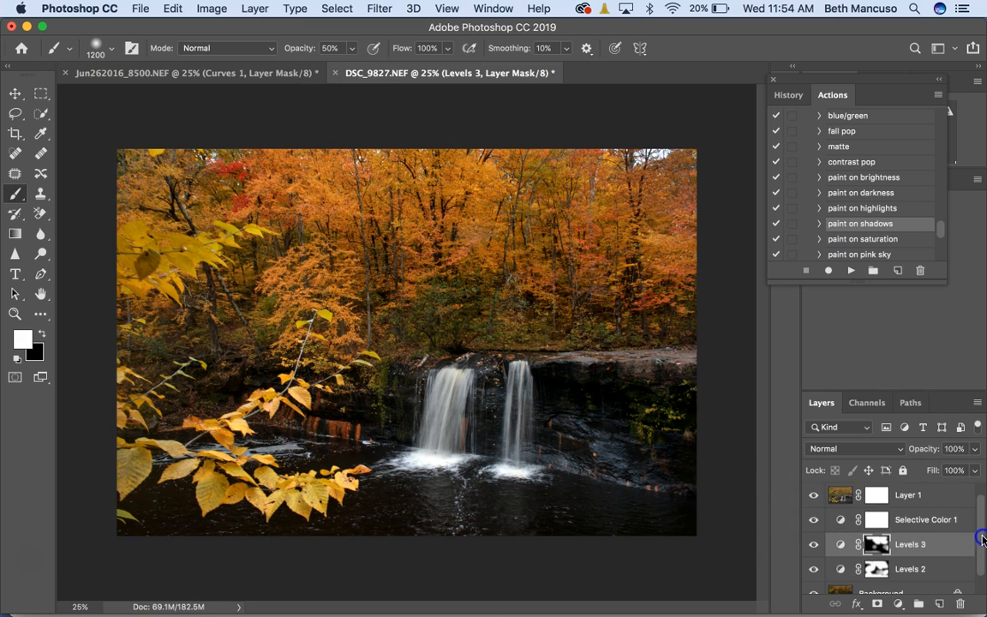
pyautogui.click(943, 556)
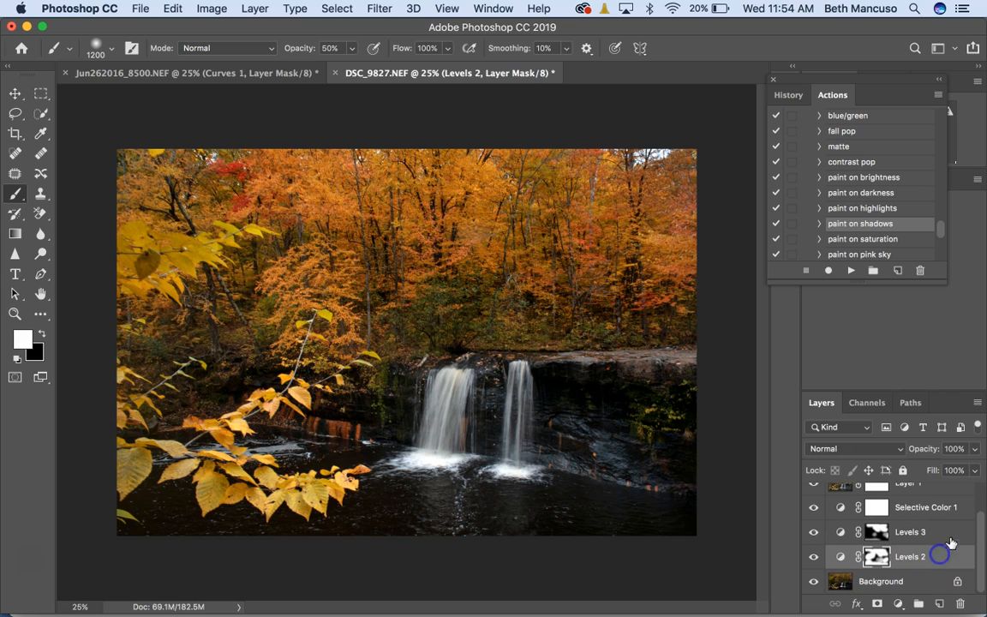
pyautogui.click(974, 448)
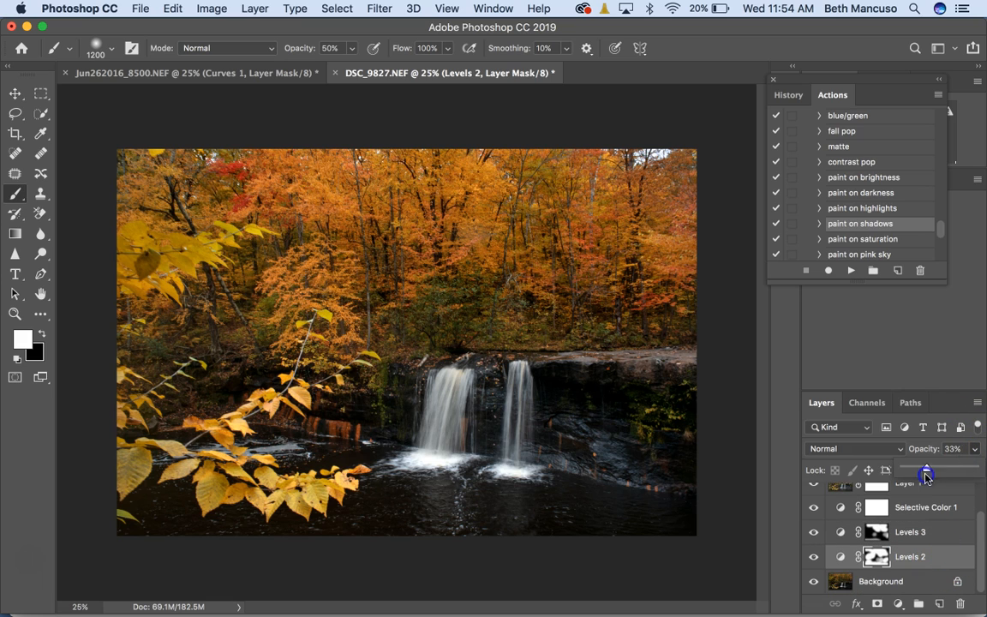
pyautogui.moveTo(925, 478); pyautogui.dragTo(870, 487)
pyautogui.moveTo(985, 470); pyautogui.dragTo(807, 502)
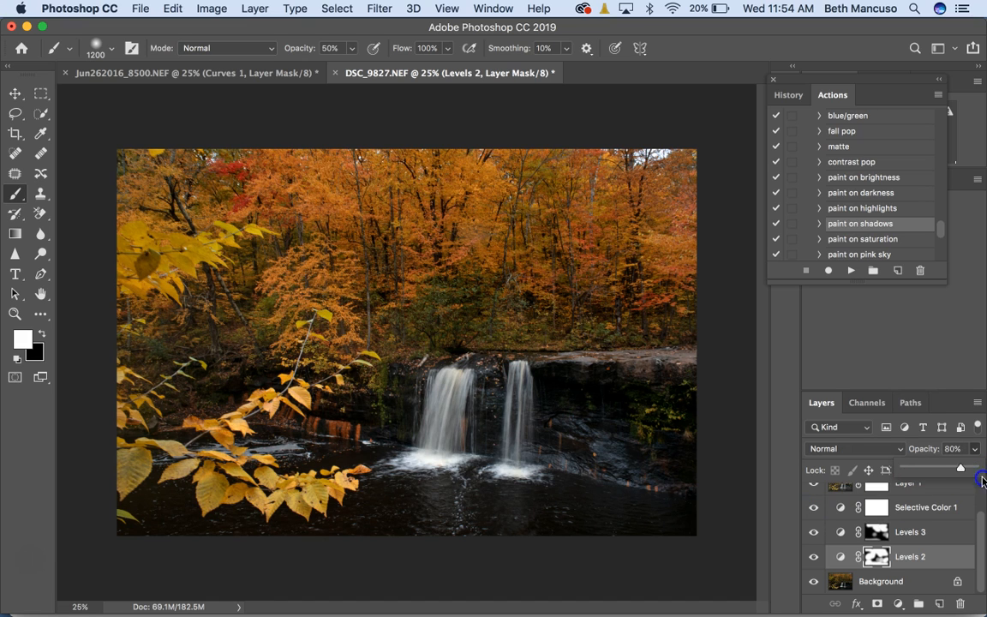
pyautogui.click(951, 526)
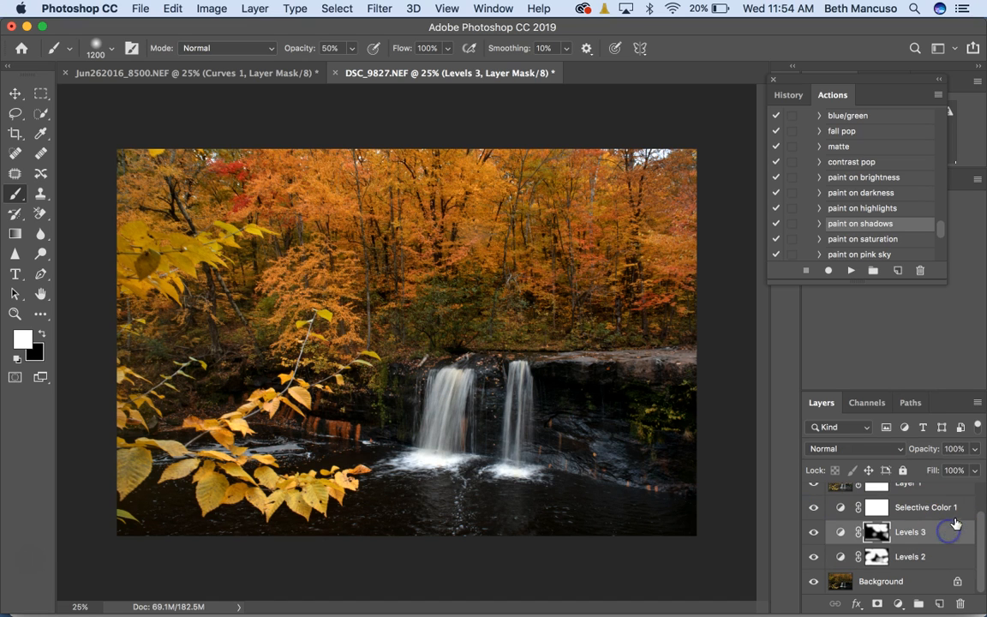
pyautogui.click(975, 449)
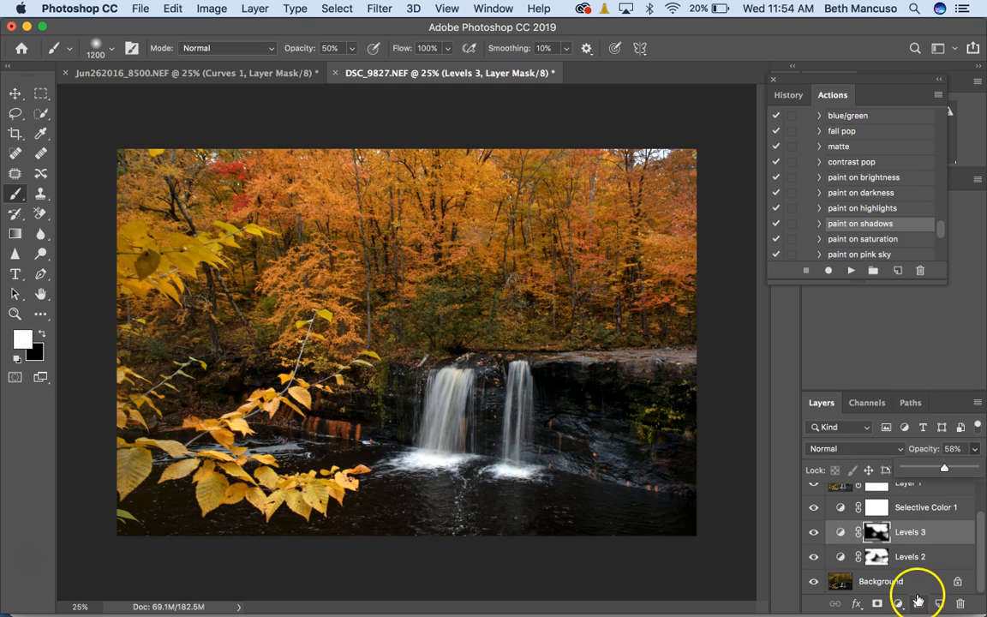
# Run the paint on blur action on the Background layer
pyautogui.click(875, 585)
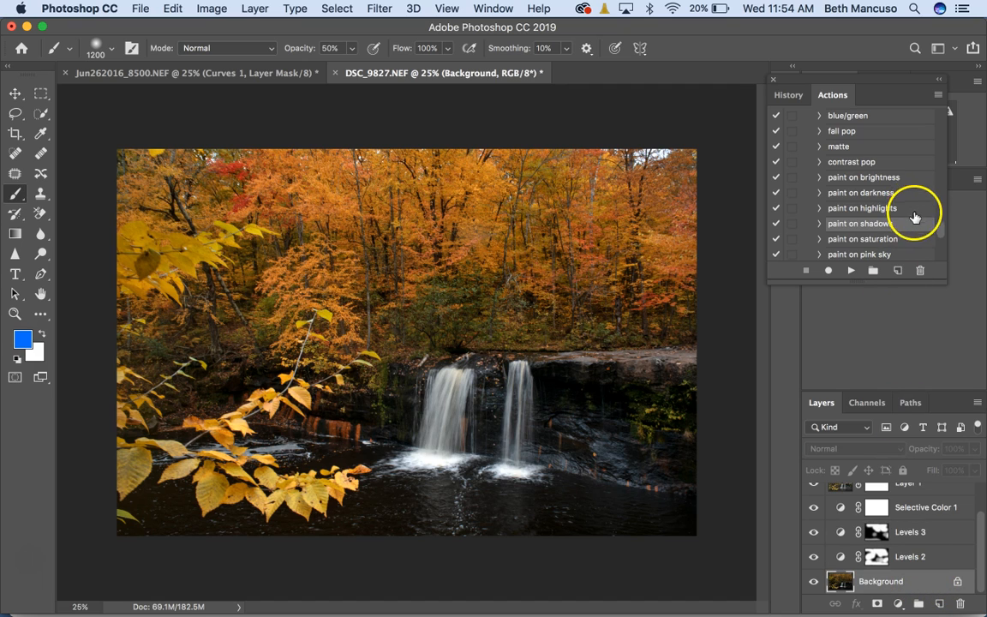
pyautogui.click(936, 225)
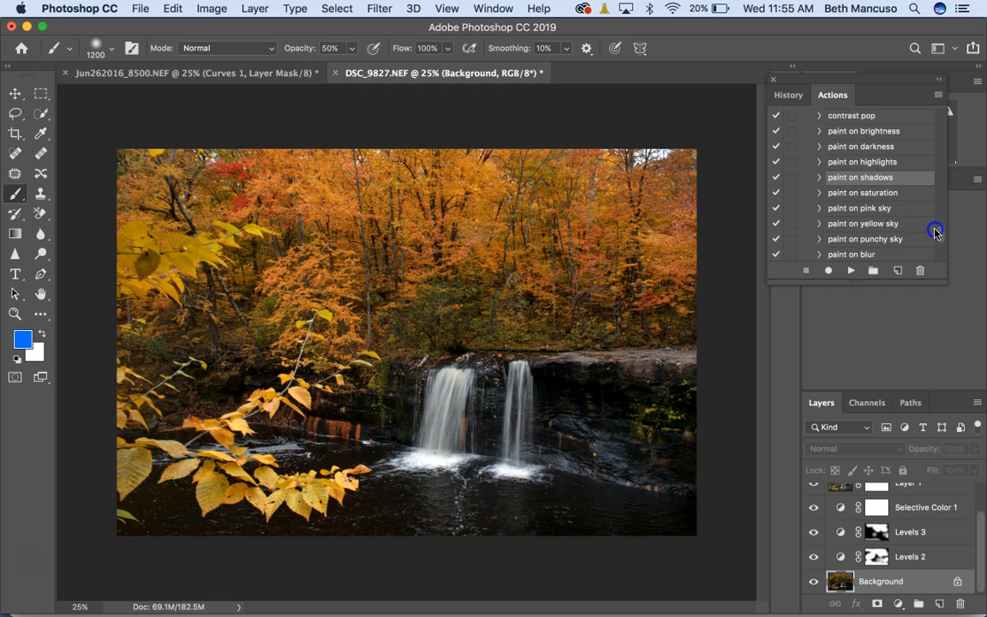
pyautogui.click(877, 223)
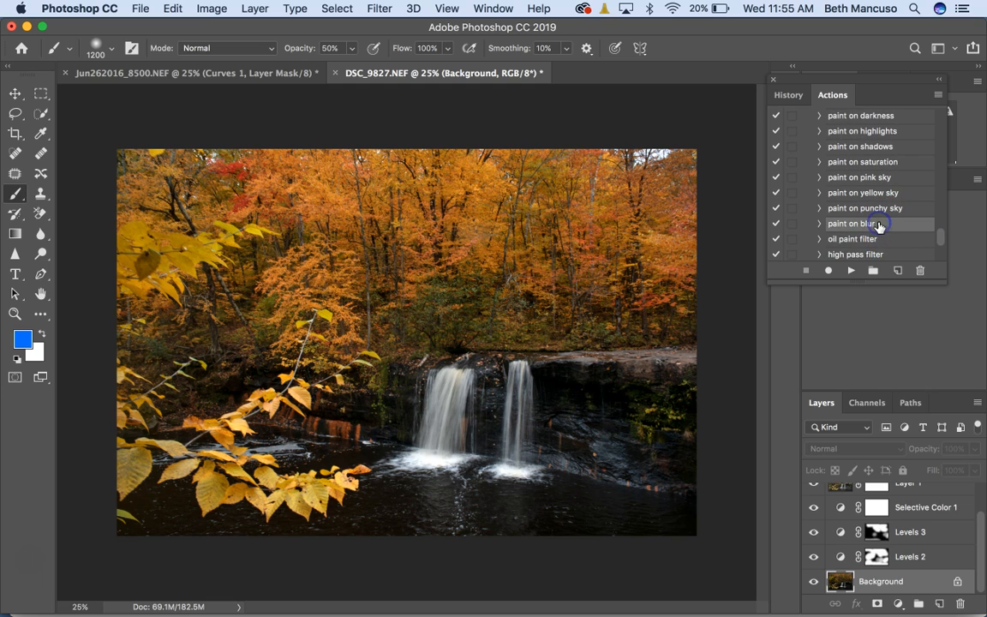
pyautogui.click(853, 271)
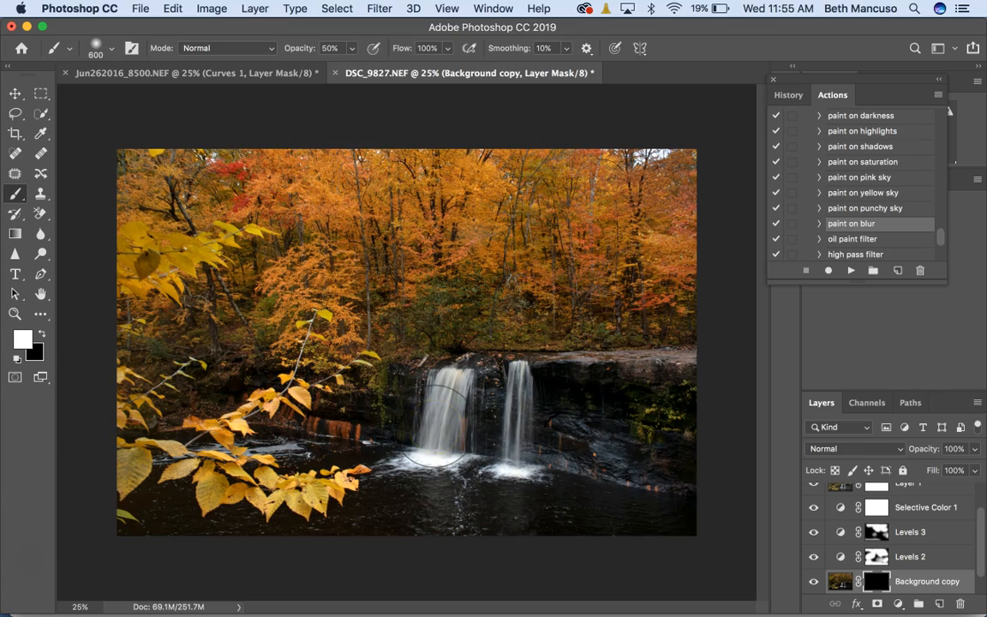
# Set the brush to size 500 at 99% opacity and try painting the Background copy mask black over the two waterfalls
pyautogui.press('super+equal')
pyautogui.press('super+equal')
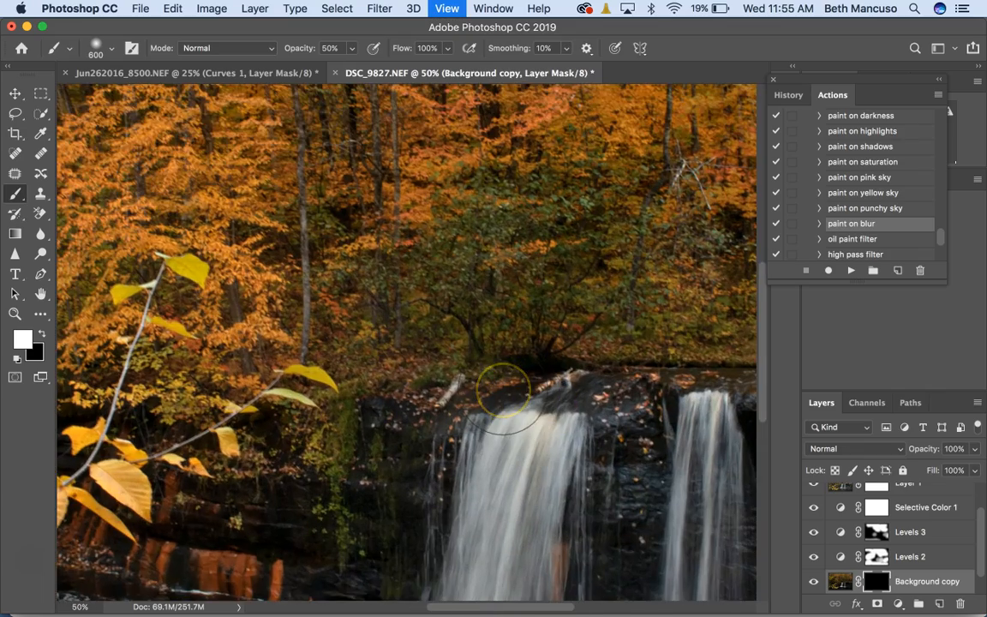
pyautogui.press('super+equal')
pyautogui.scroll(-1, 517, 386)
pyautogui.scroll(4, 518, 386)
pyautogui.scroll(-2, 346, 467)
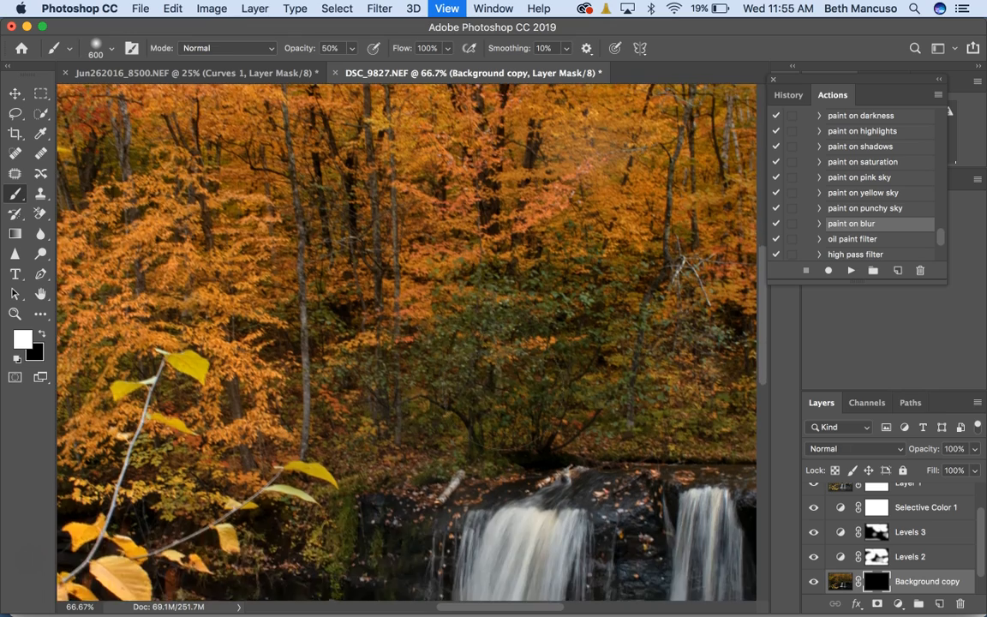
pyautogui.scroll(2, 504, 390)
pyautogui.scroll(-6, 503, 390)
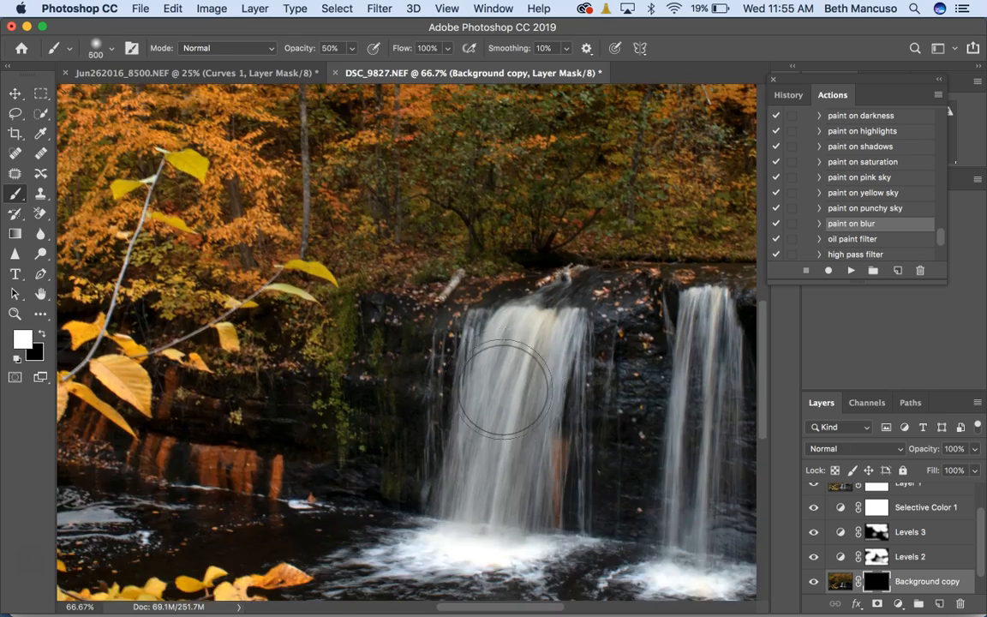
pyautogui.press('x')
pyautogui.moveTo(504, 390)
pyautogui.mouseDown()
pyautogui.moveTo(514, 376)
pyautogui.moveTo(513, 425)
pyautogui.mouseUp()
pyautogui.press('9')
pyautogui.press('9')
pyautogui.click(512, 502)
pyautogui.moveTo(512, 502)
pyautogui.mouseDown()
pyautogui.moveTo(499, 539)
pyautogui.moveTo(474, 524)
pyautogui.mouseUp()
pyautogui.moveTo(545, 316)
pyautogui.mouseDown()
pyautogui.moveTo(779, 343)
pyautogui.moveTo(714, 340)
pyautogui.mouseUp()
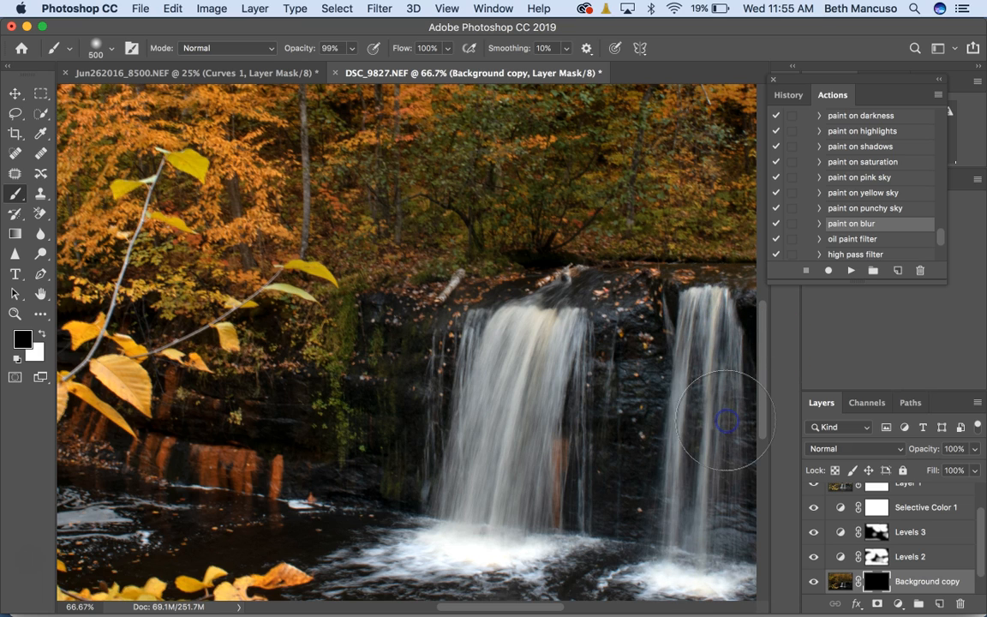
# Paint the Background copy mask white over the two waterfalls and the foam below them at 99% brush opacity
pyautogui.press('x')
pyautogui.moveTo(627, 516)
pyautogui.mouseDown()
pyautogui.moveTo(579, 311)
pyautogui.moveTo(507, 435)
pyautogui.mouseUp()
pyautogui.moveTo(472, 309)
pyautogui.mouseDown()
pyautogui.moveTo(511, 401)
pyautogui.moveTo(430, 553)
pyautogui.mouseUp()
pyautogui.moveTo(690, 296)
pyautogui.mouseDown()
pyautogui.moveTo(690, 335)
pyautogui.moveTo(714, 398)
pyautogui.mouseUp()
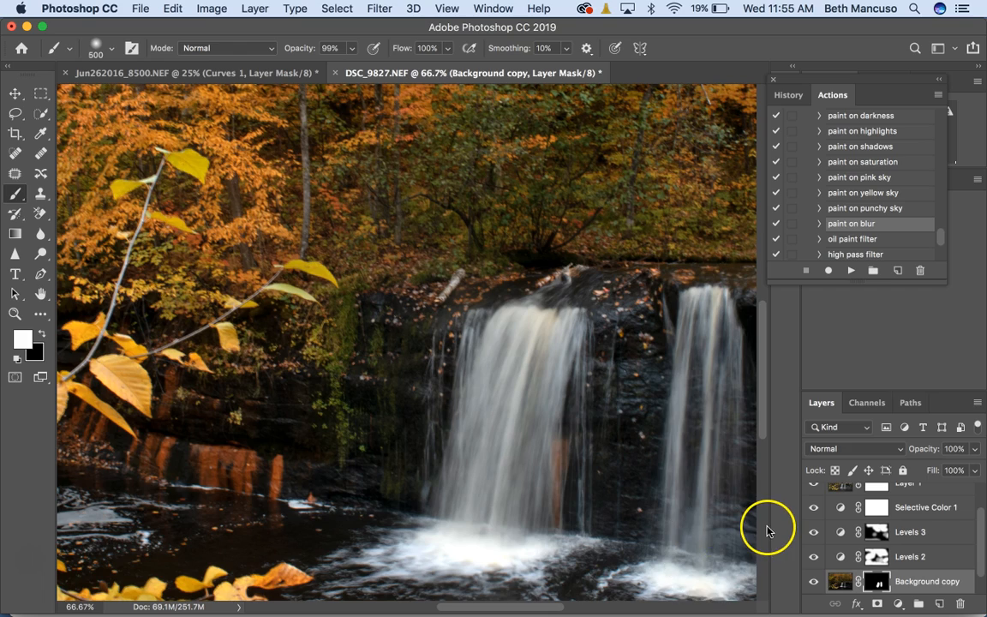
# Paint the Background copy mask white over the yellow foreground leaves, then merge the visible layers
pyautogui.press('super+minus')
pyautogui.press('super+minus')
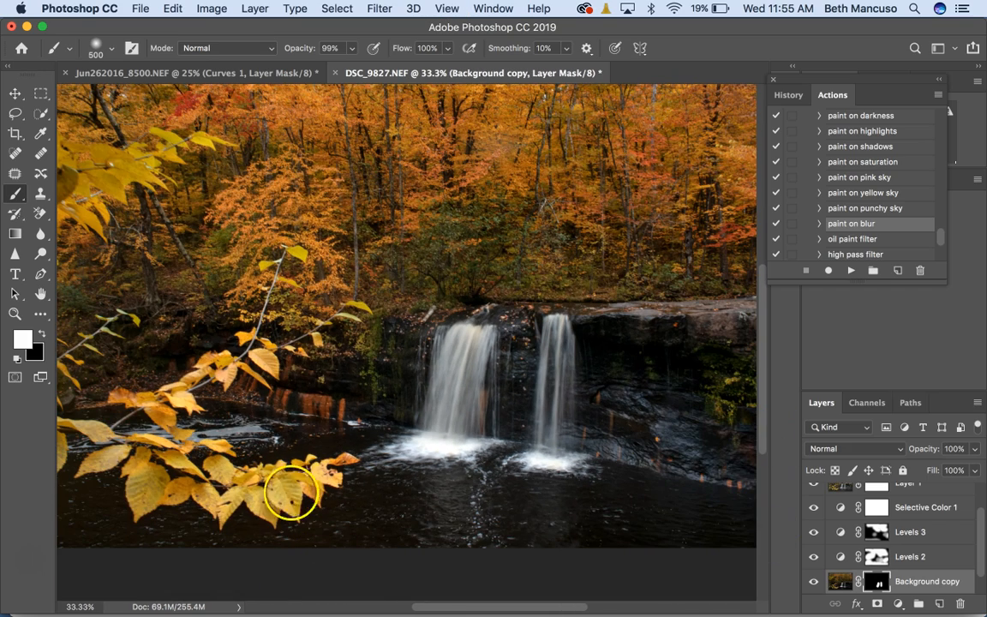
pyautogui.moveTo(133, 468)
pyautogui.mouseDown()
pyautogui.moveTo(161, 396)
pyautogui.moveTo(246, 358)
pyautogui.mouseUp()
pyautogui.click(257, 327)
pyautogui.click(187, 382)
pyautogui.click(132, 194)
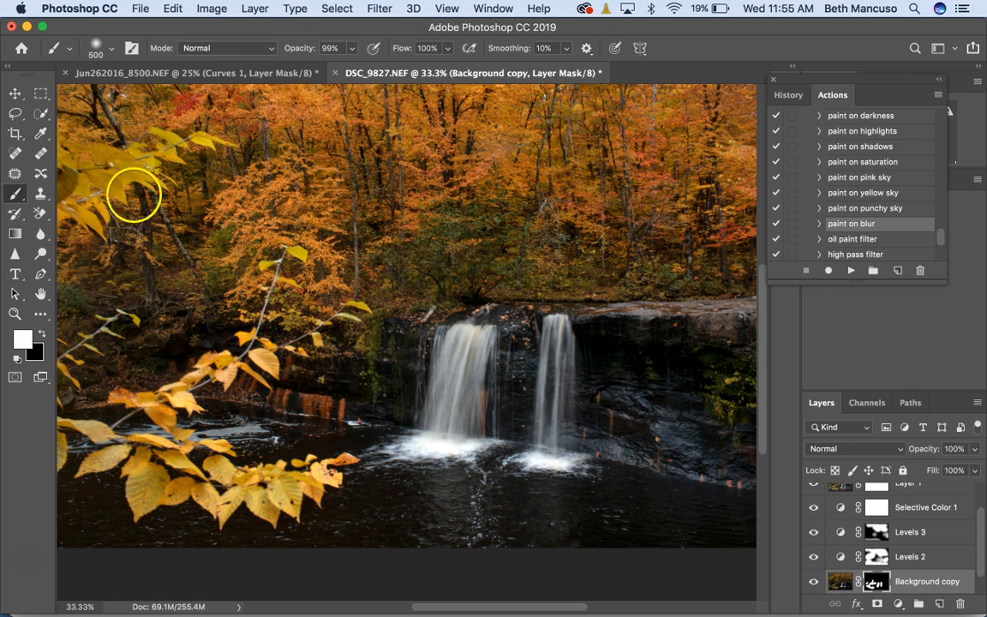
pyautogui.click(236, 468)
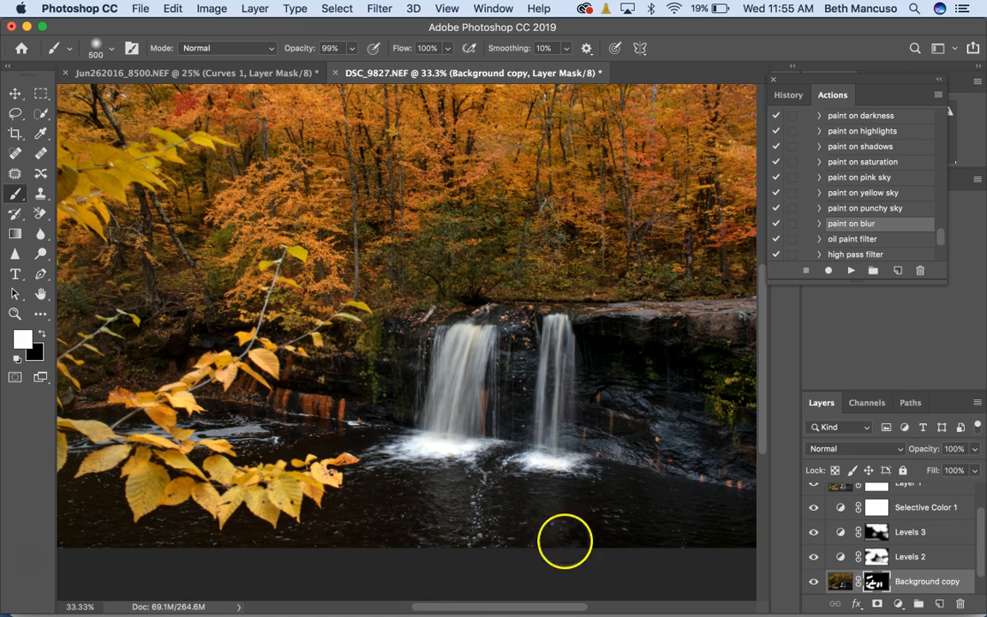
pyautogui.moveTo(762, 334); pyautogui.dragTo(757, 310)
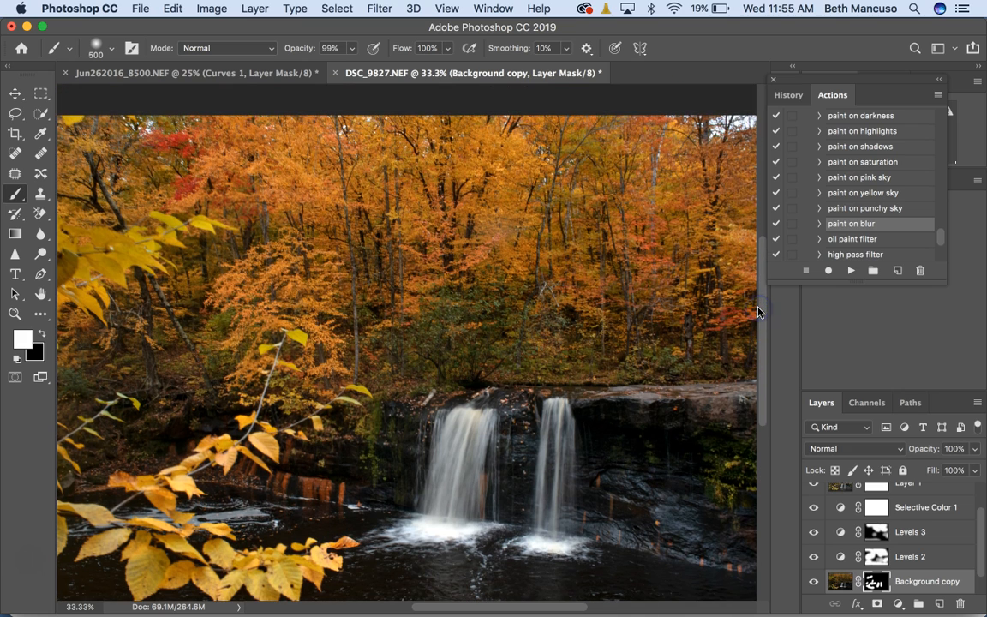
pyautogui.press('super+minus')
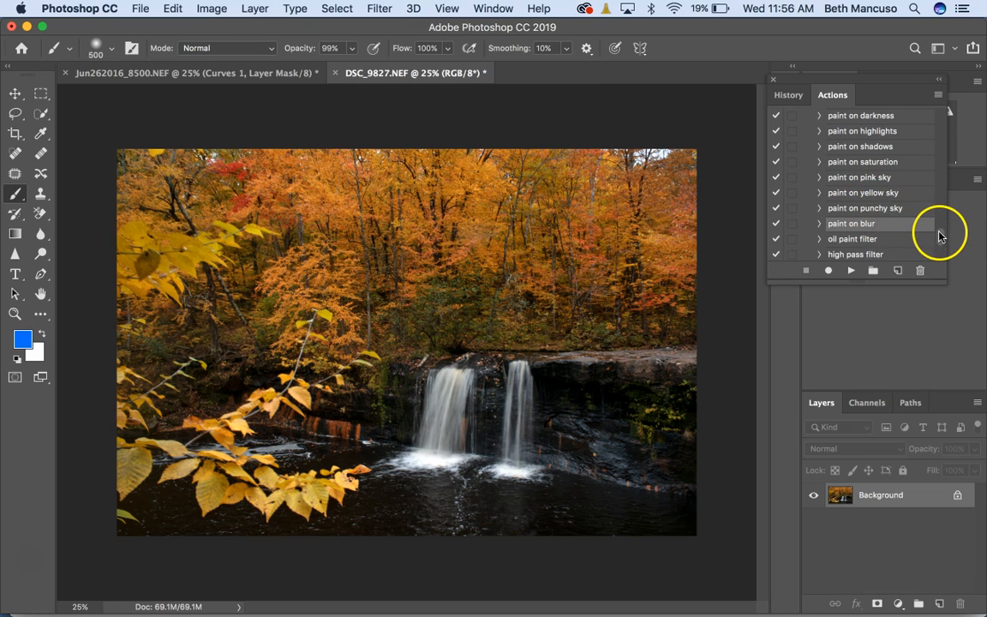
# Run the contrast pop action on the merged photo and set the resulting Layer 1 opacity to 9%
pyautogui.click(940, 236)
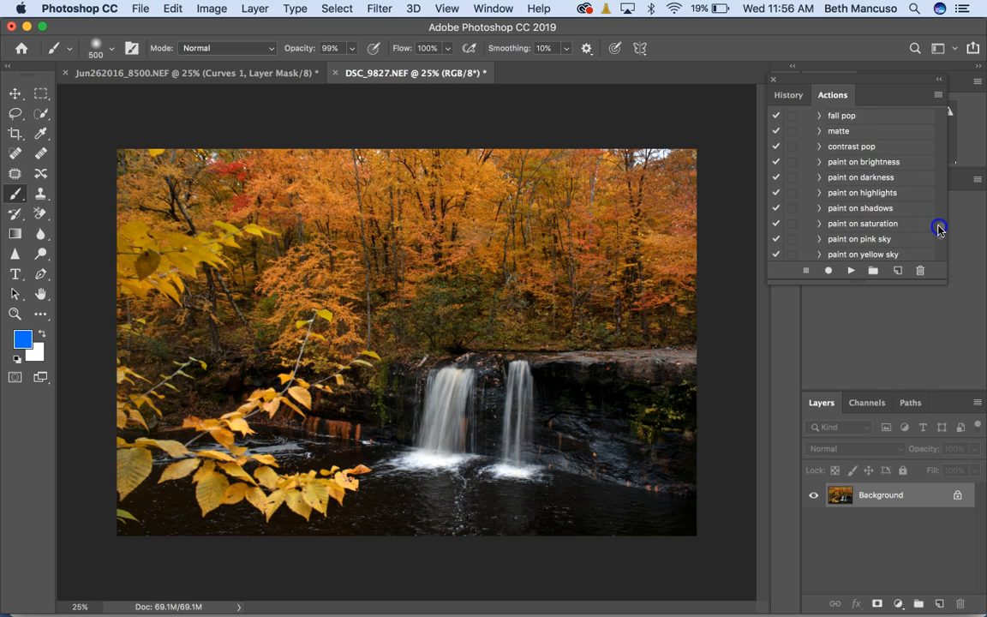
pyautogui.click(844, 146)
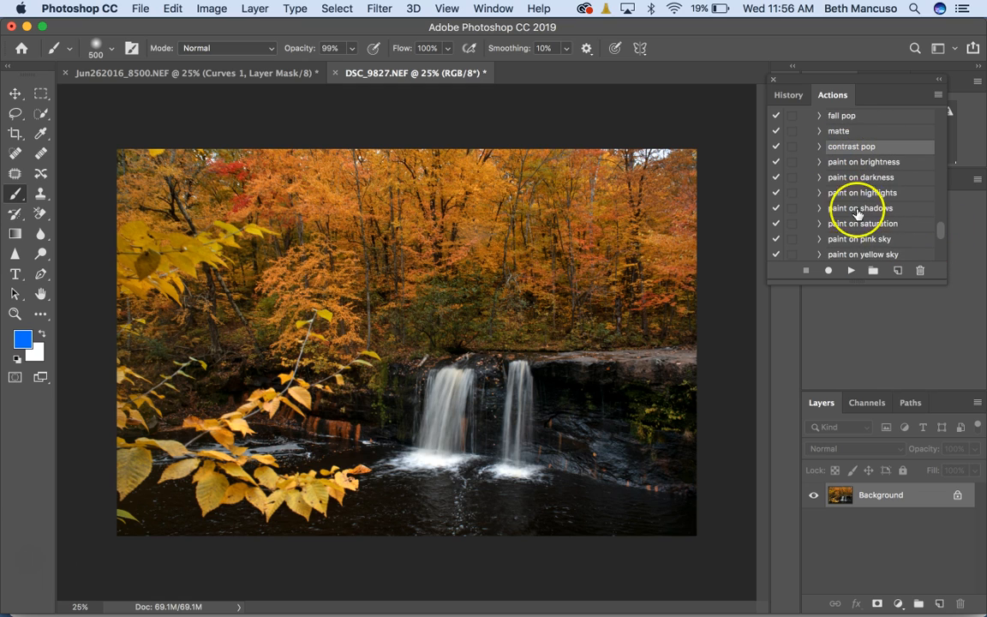
pyautogui.click(854, 271)
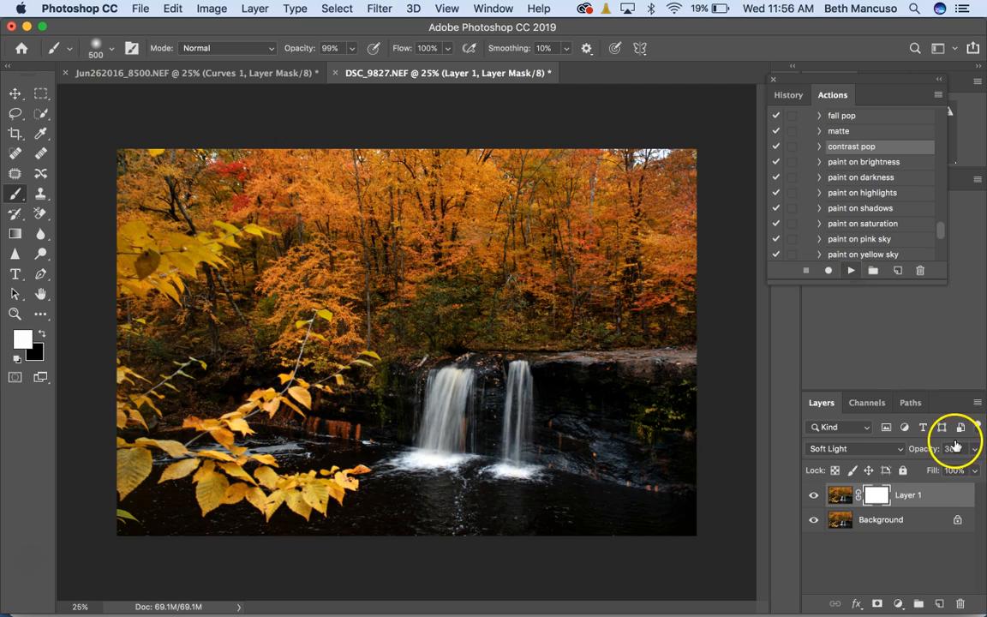
pyautogui.moveTo(971, 464); pyautogui.dragTo(910, 471)
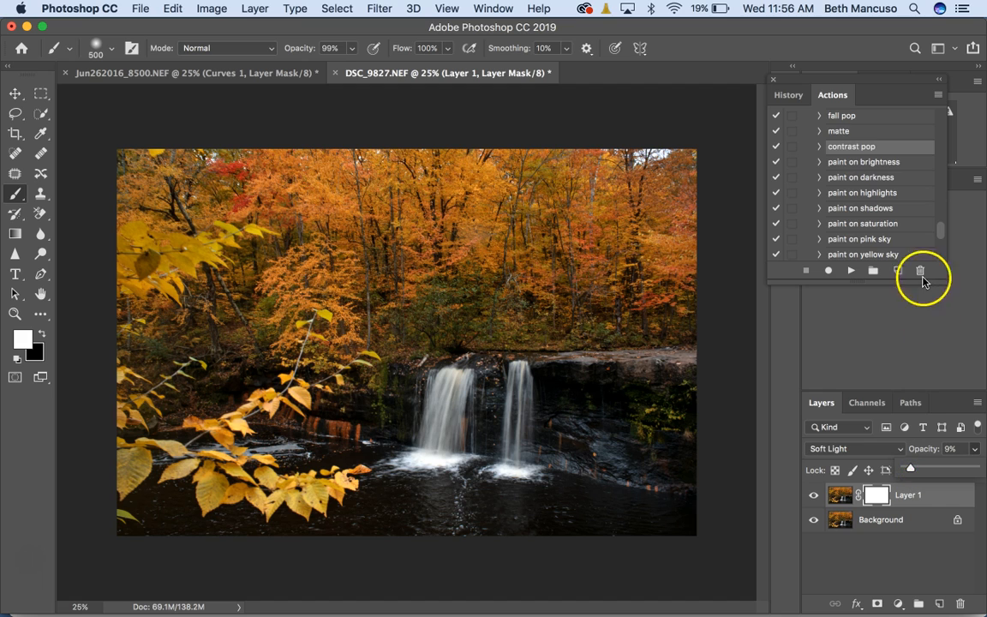
# Run the matte action, lower the matte group's opacity to about 18%, and merge the visible layers
pyautogui.click(868, 135)
pyautogui.click(849, 271)
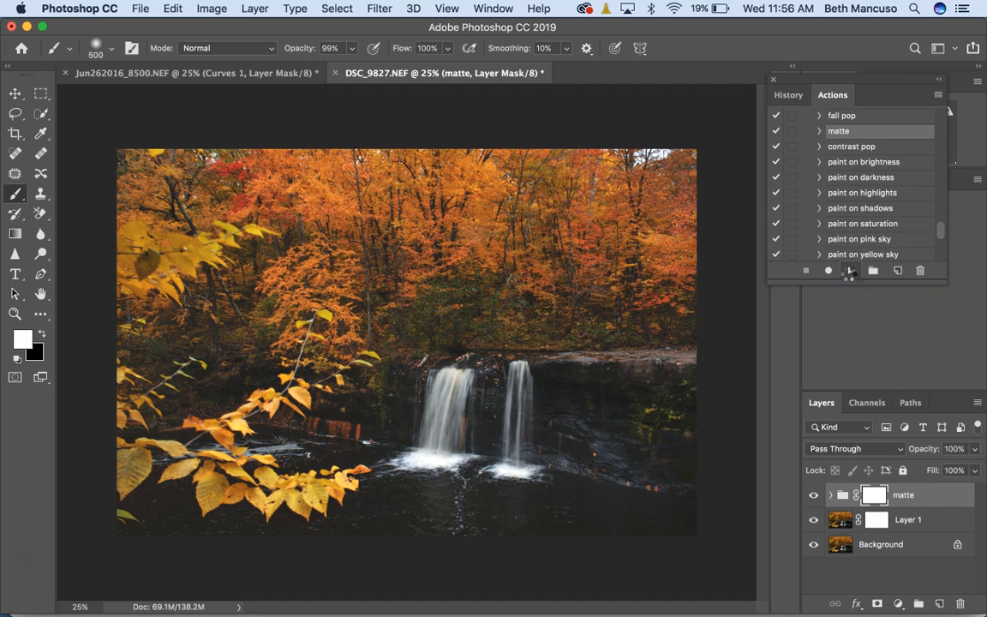
pyautogui.click(974, 449)
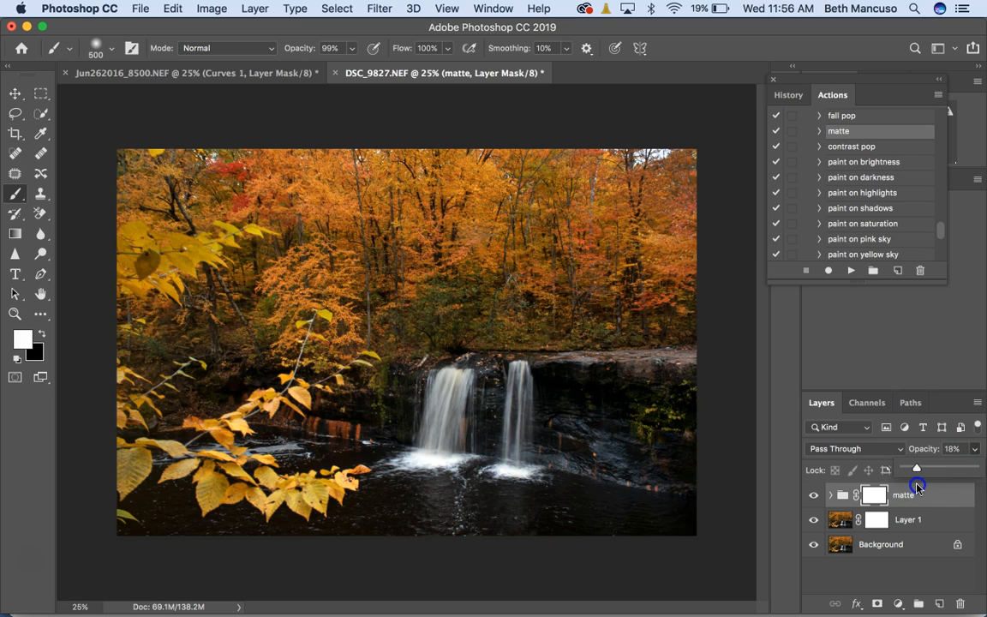
pyautogui.moveTo(917, 487); pyautogui.dragTo(920, 487)
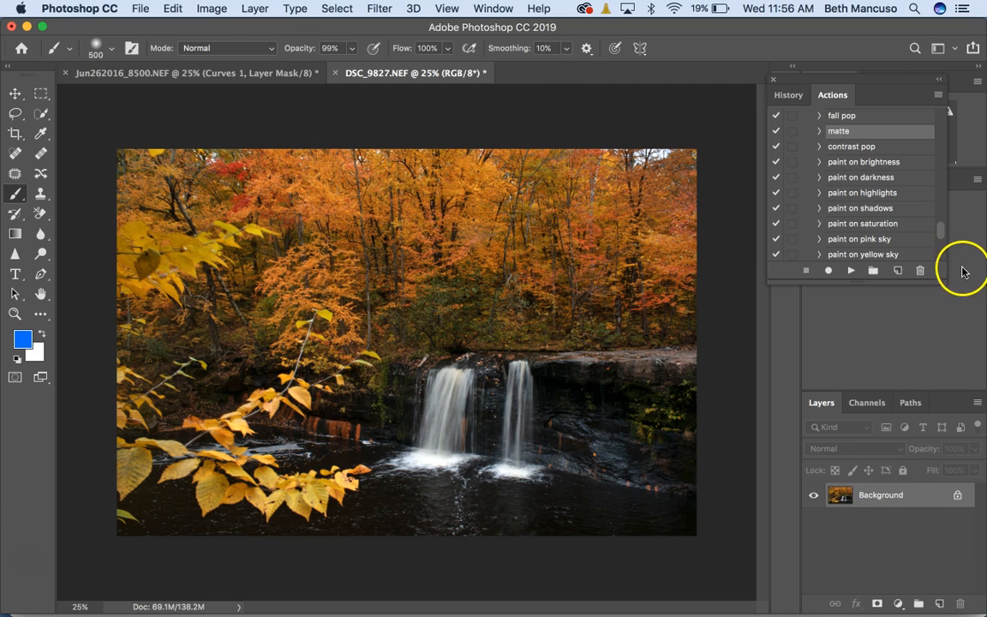
# Run the oil paint filter action on the merged Background layer
pyautogui.click(939, 225)
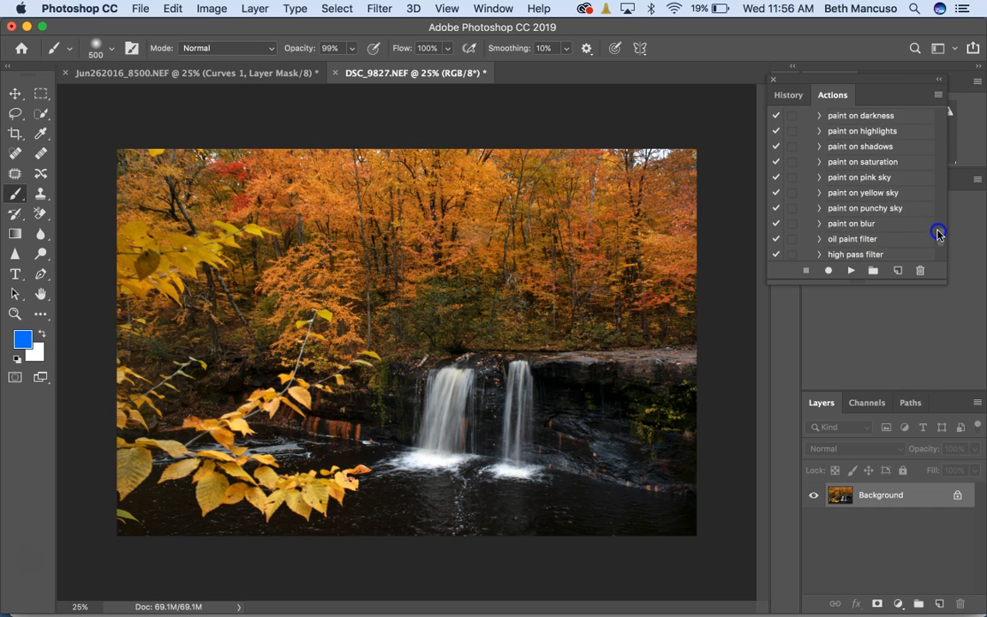
pyautogui.click(869, 193)
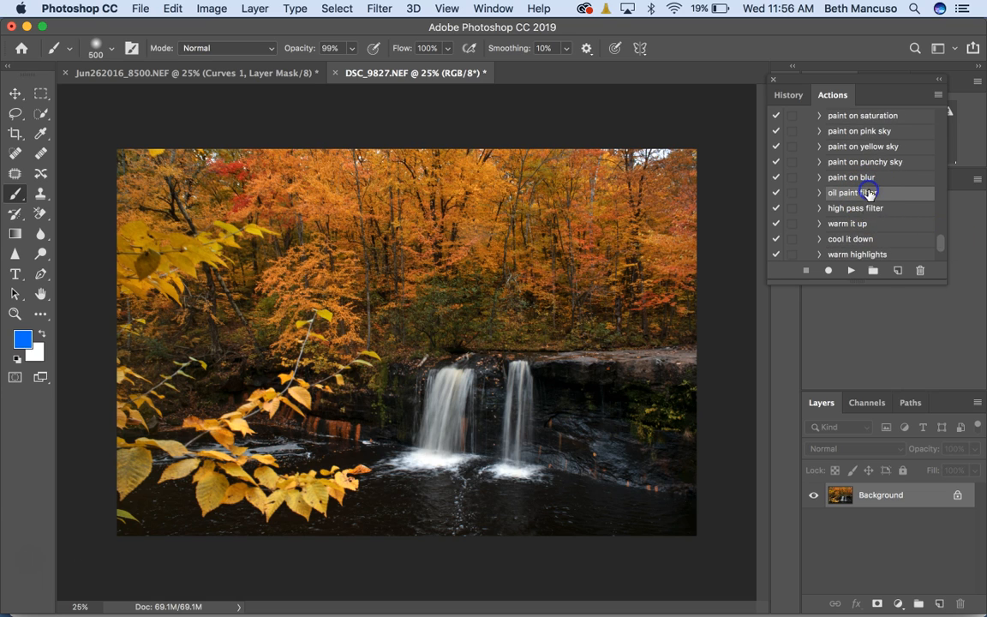
pyautogui.click(851, 272)
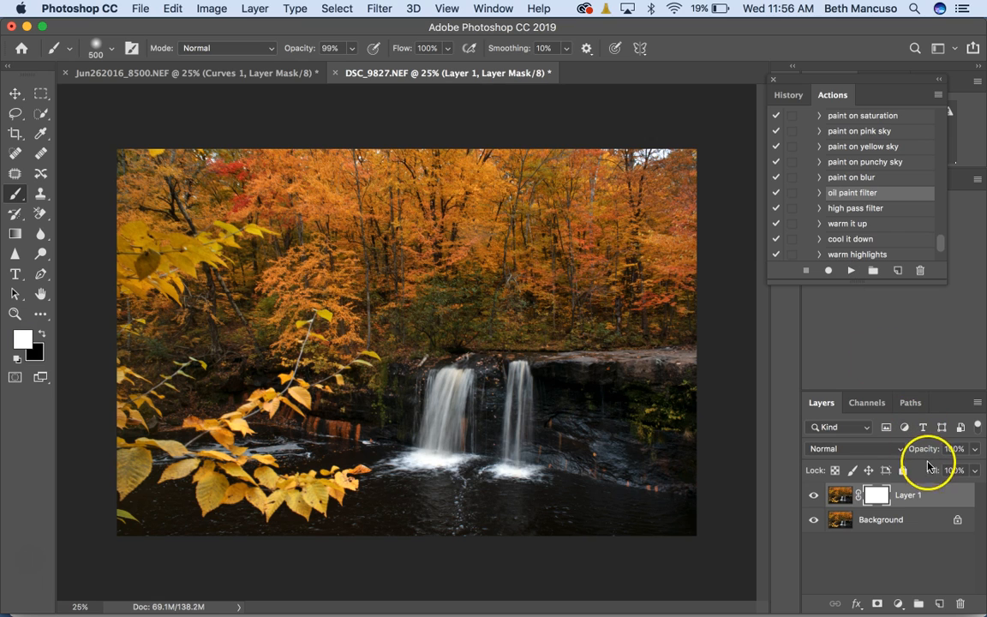
# Check the oil paint effect on the trees and waterfalls, adjust the layer's opacity, and merge the visible layers
pyautogui.press('super+equal')
pyautogui.press('super+equal')
pyautogui.press('super+equal')
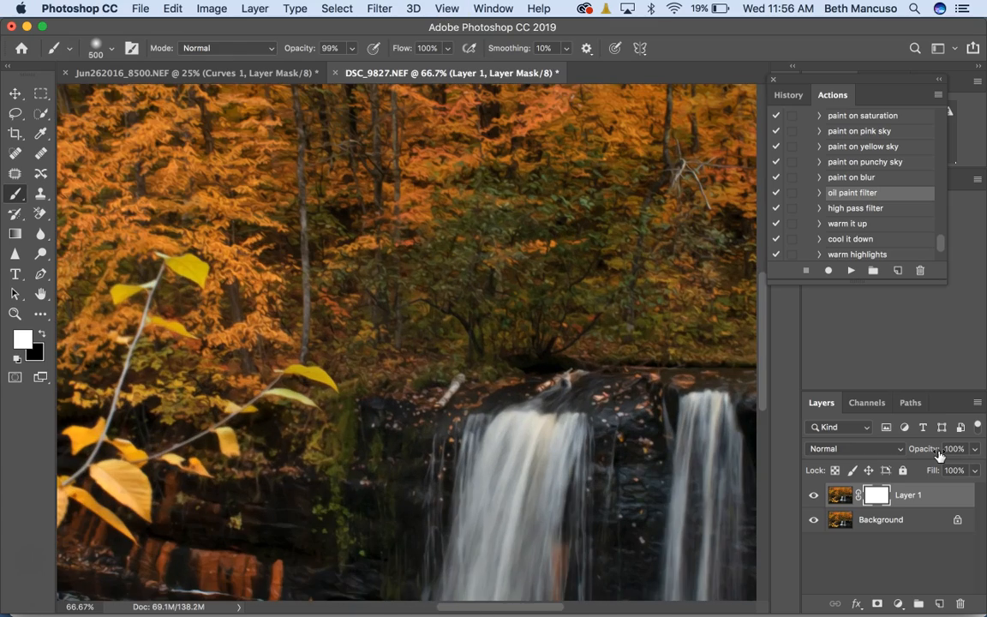
pyautogui.press('super+equal')
pyautogui.press('super+minus')
pyautogui.press('super+minus')
pyautogui.press('super+minus')
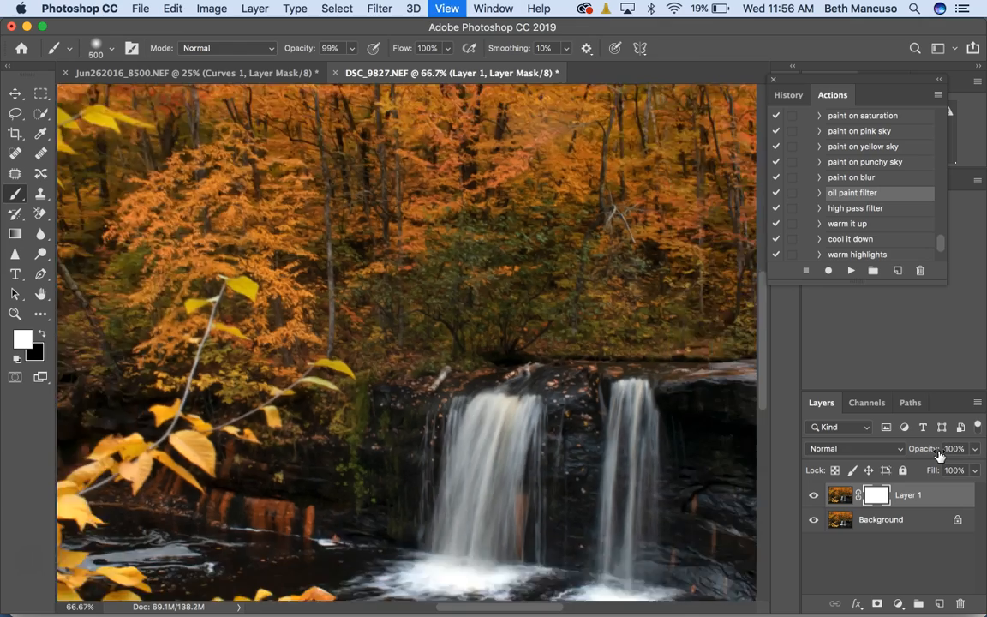
pyautogui.press('super+minus')
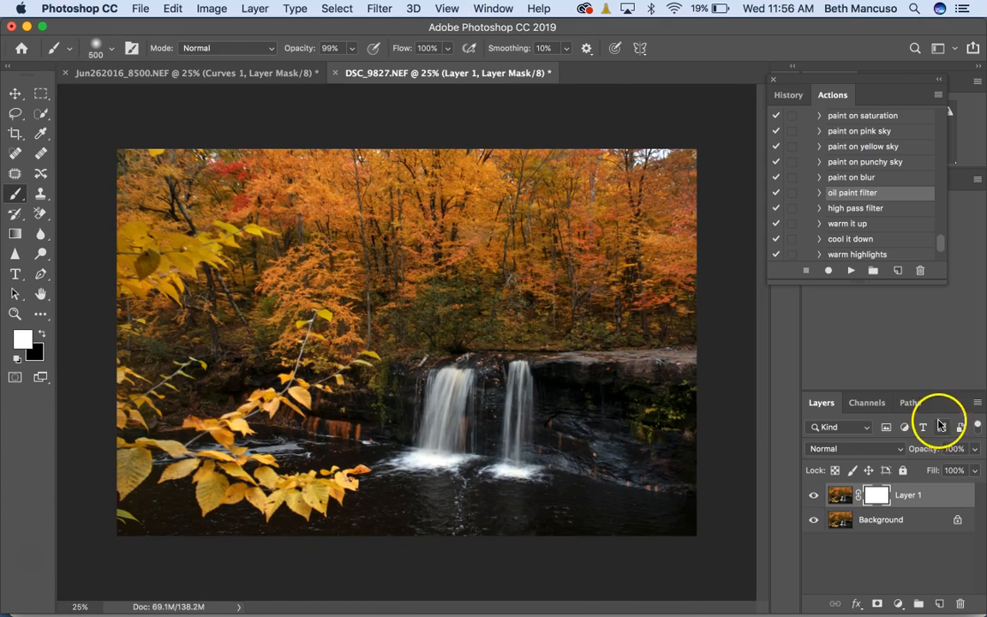
pyautogui.press('super+equal')
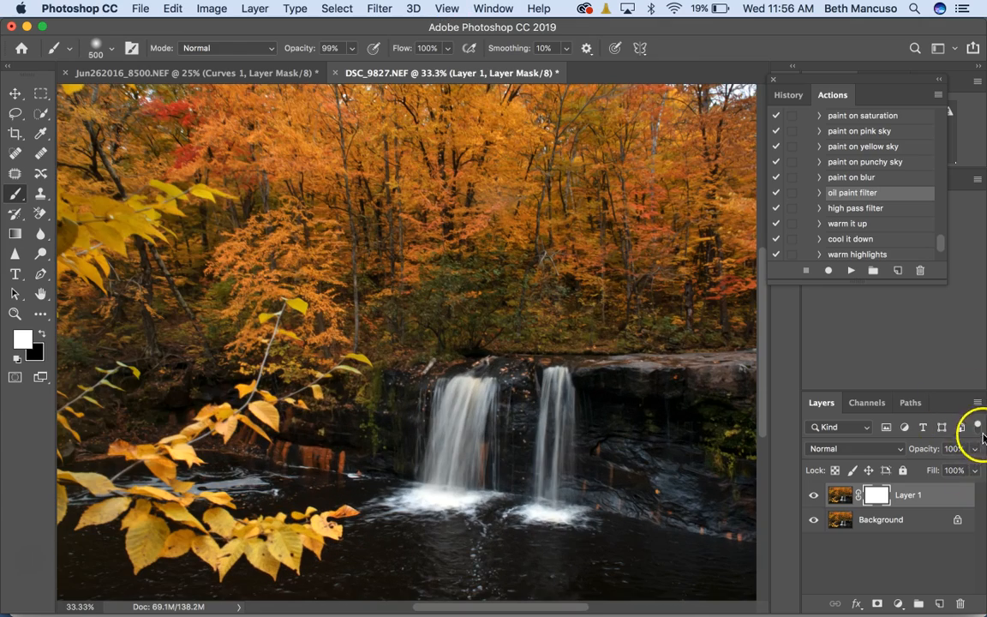
pyautogui.click(974, 471)
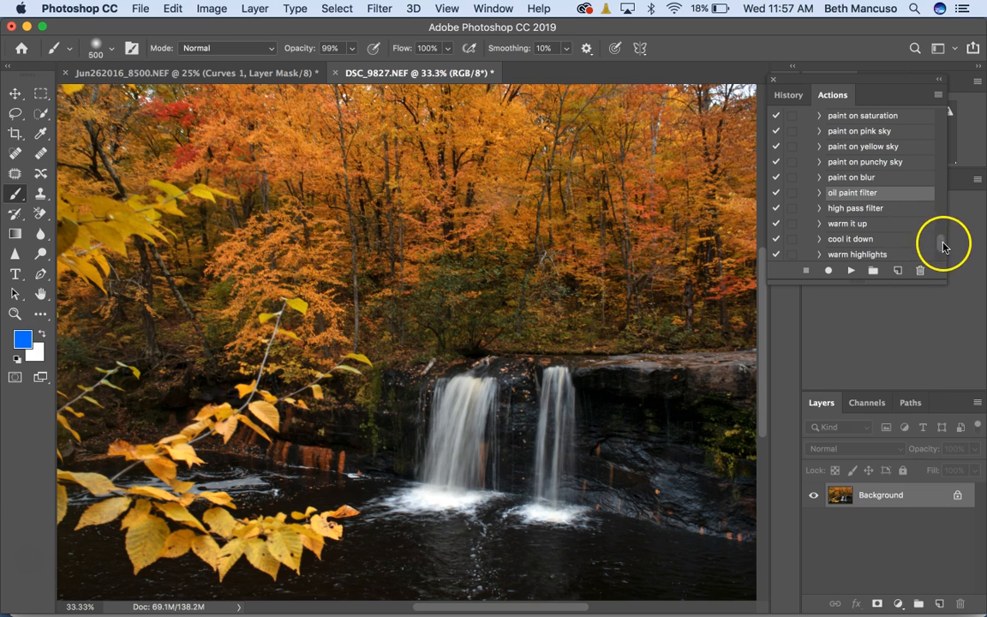
# Run the warm highlights action and set the warm highlights group's opacity to 61%
pyautogui.scroll(5, 943, 243)
pyautogui.scroll(-5, 942, 238)
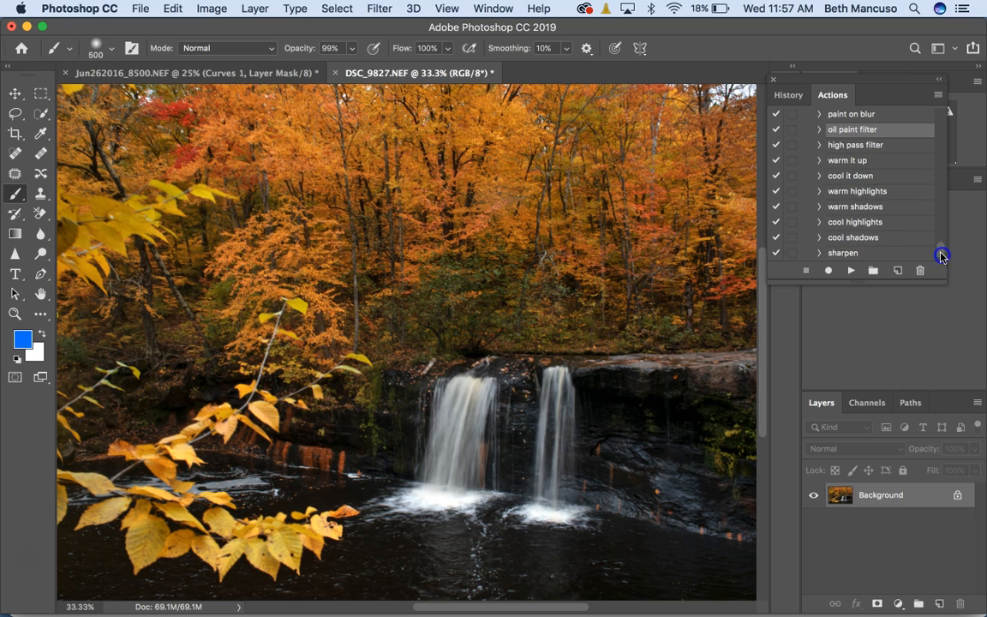
pyautogui.click(867, 193)
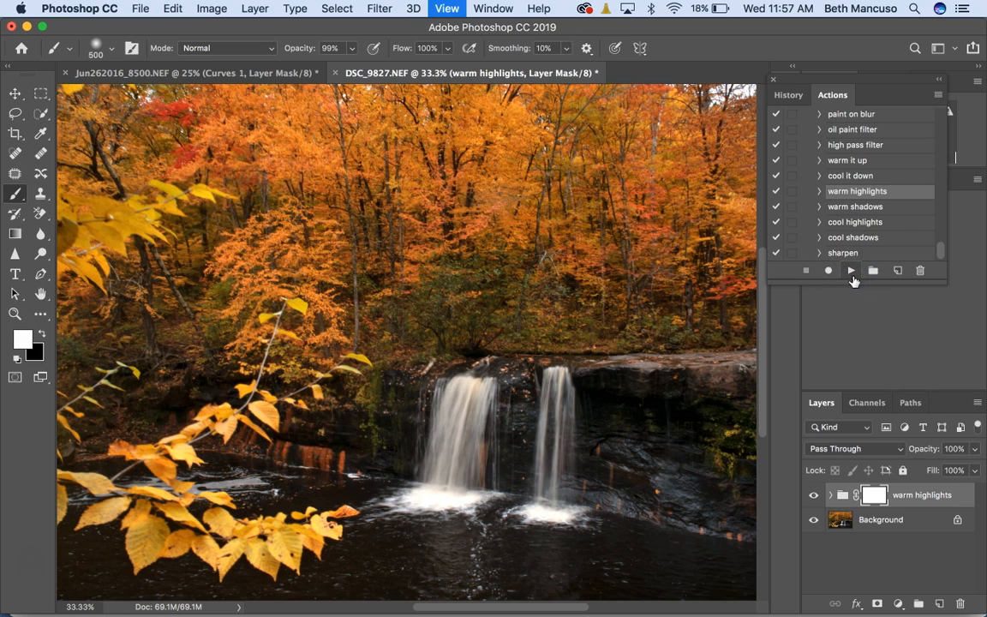
pyautogui.press('super+minus')
pyautogui.click(977, 449)
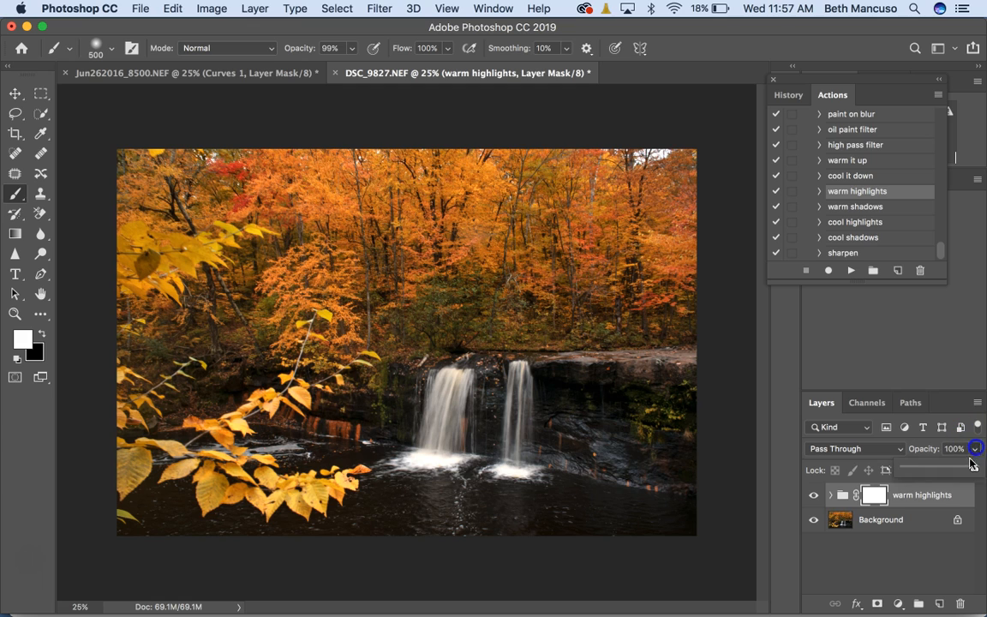
pyautogui.moveTo(971, 471); pyautogui.dragTo(933, 471)
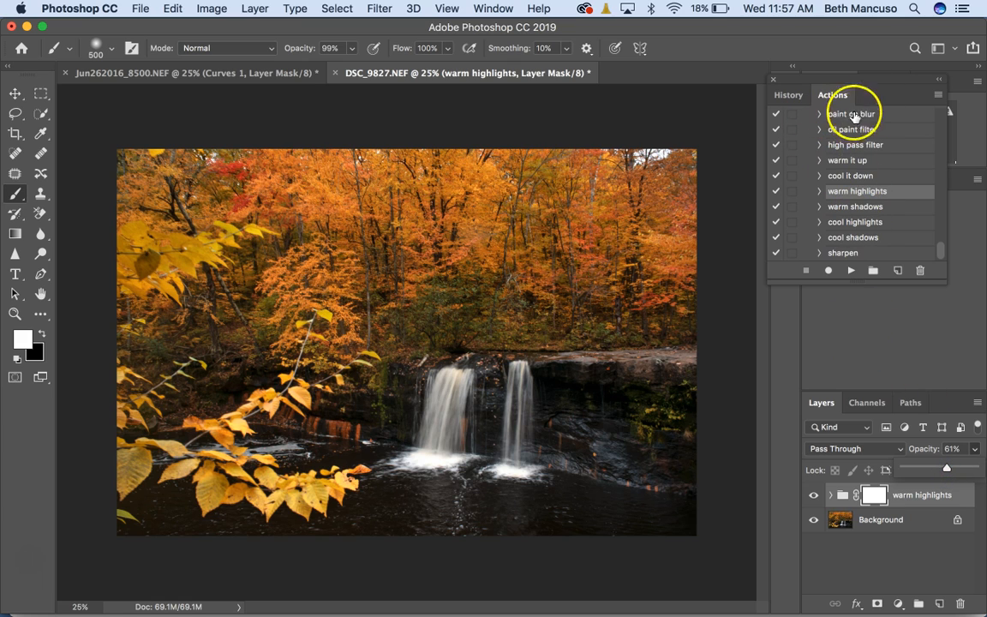
# Compare the original DSC_9827.NEF state with Snapshot 1 of the edited waterfall photo in the document's history
pyautogui.click(787, 94)
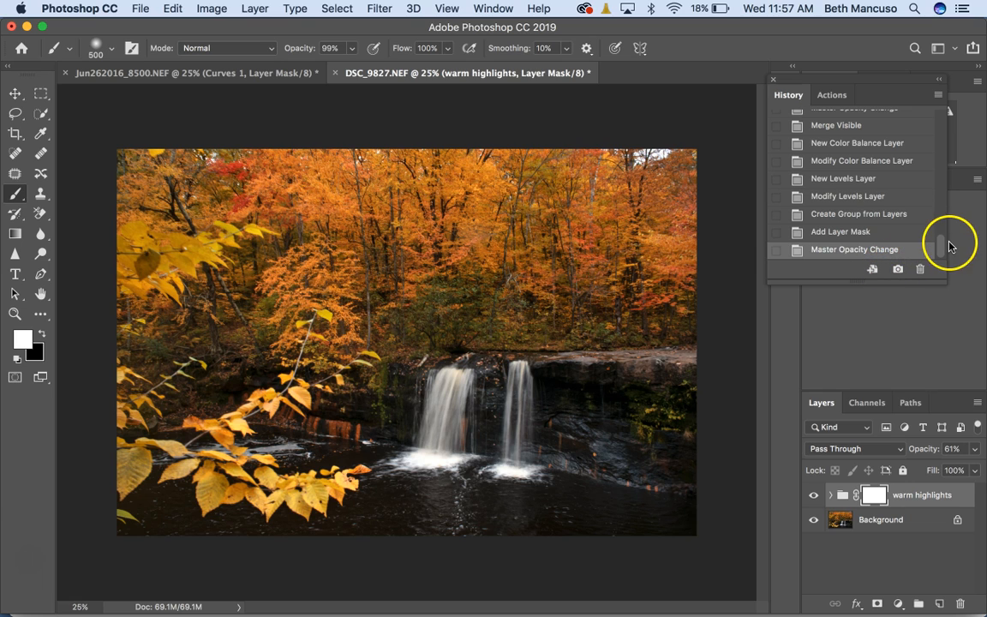
pyautogui.moveTo(941, 247); pyautogui.dragTo(942, 101)
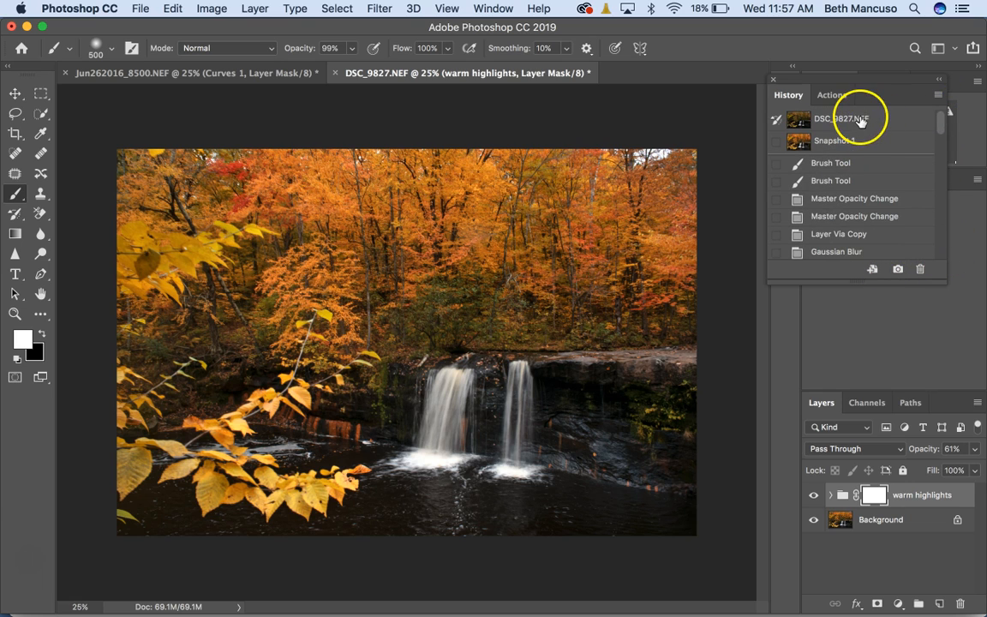
pyautogui.click(862, 119)
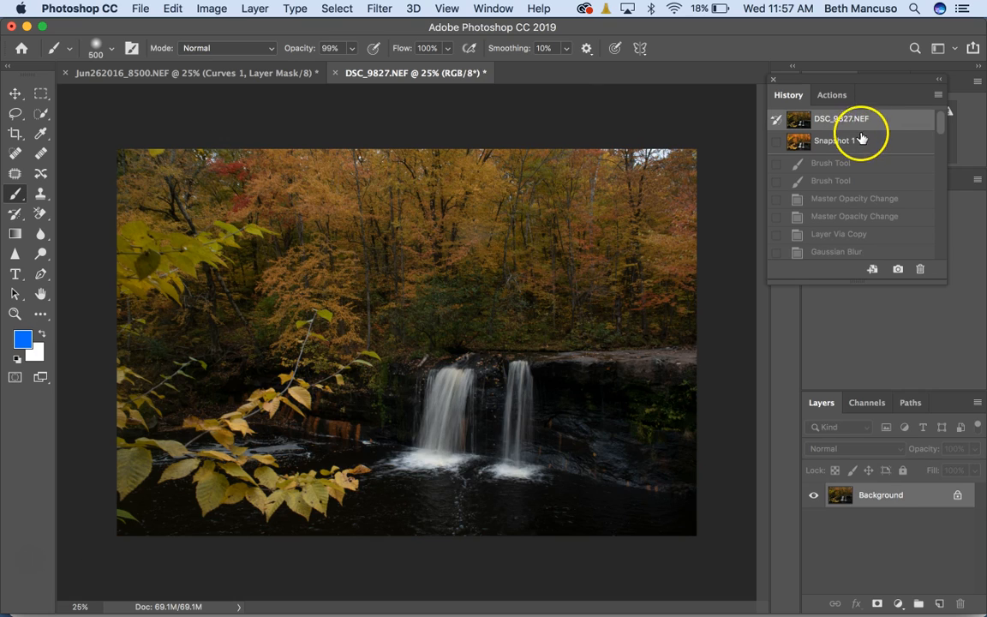
pyautogui.click(862, 139)
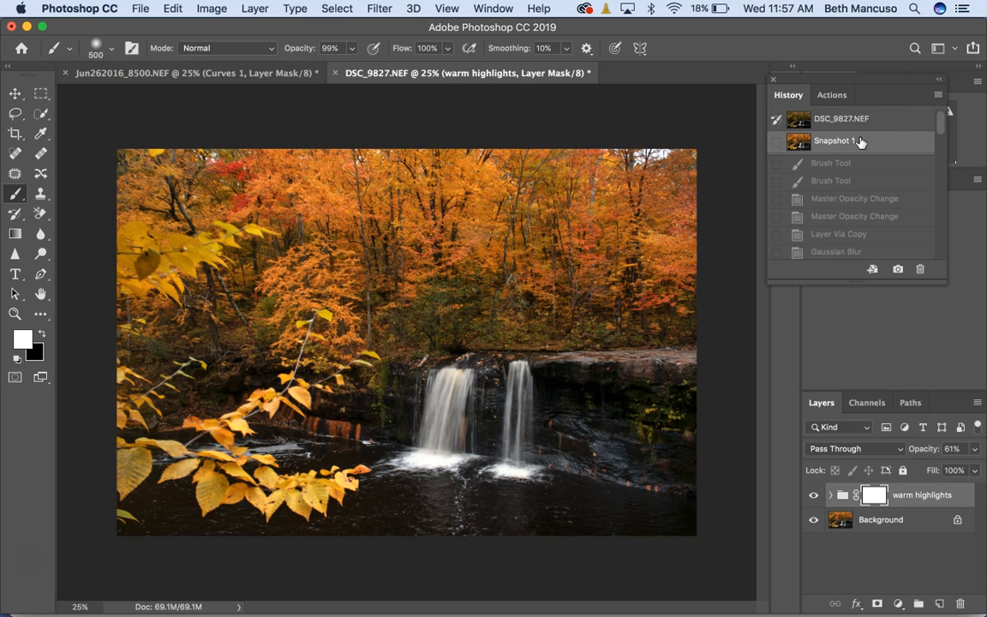
pyautogui.click(861, 124)
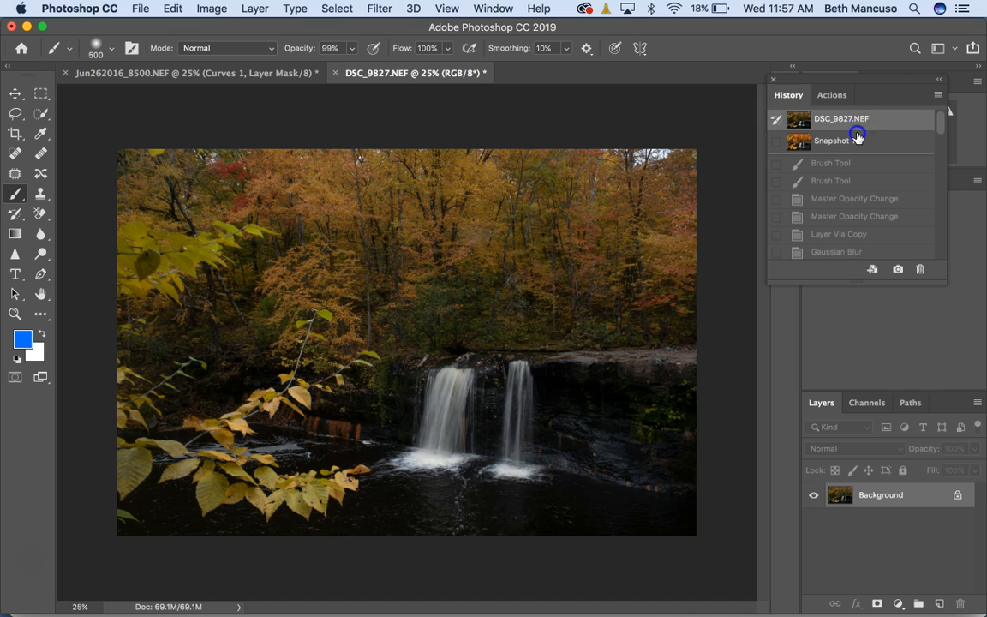
pyautogui.click(858, 140)
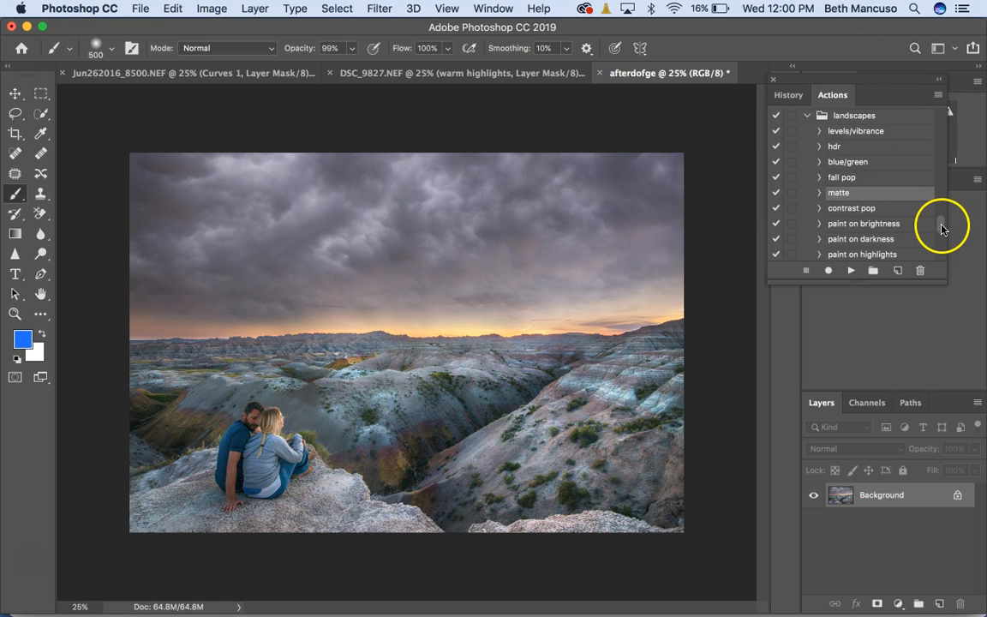
# Run the paint on pink sky action on the afterdofge photo and paint the effect over the cloudy sky with a 1200 px brush
pyautogui.moveTo(941, 228)
pyautogui.mouseDown()
pyautogui.moveTo(940, 255)
pyautogui.moveTo(941, 240)
pyautogui.mouseUp()
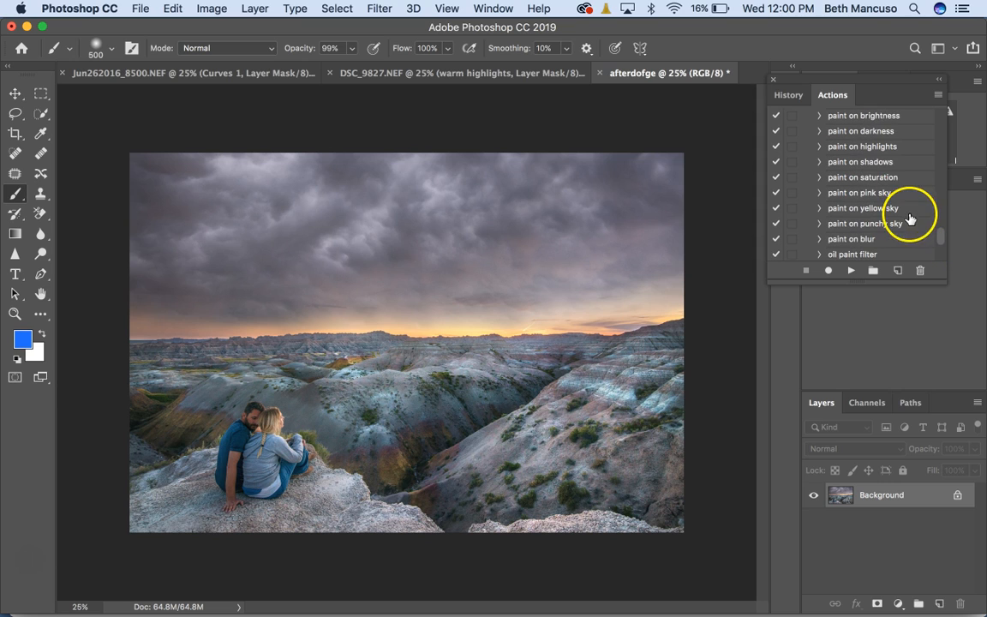
pyautogui.click(868, 192)
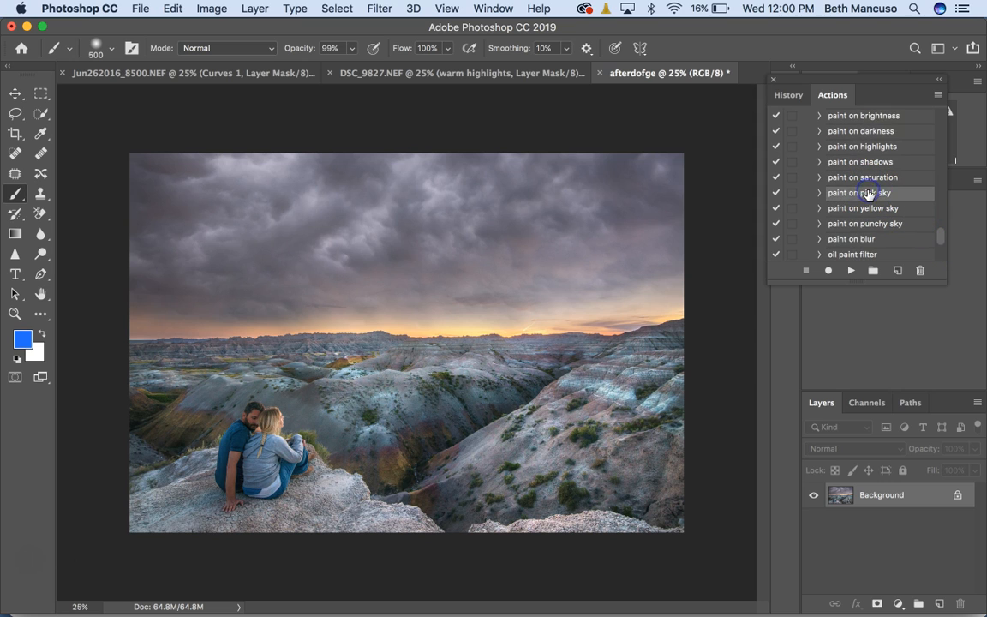
pyautogui.click(851, 271)
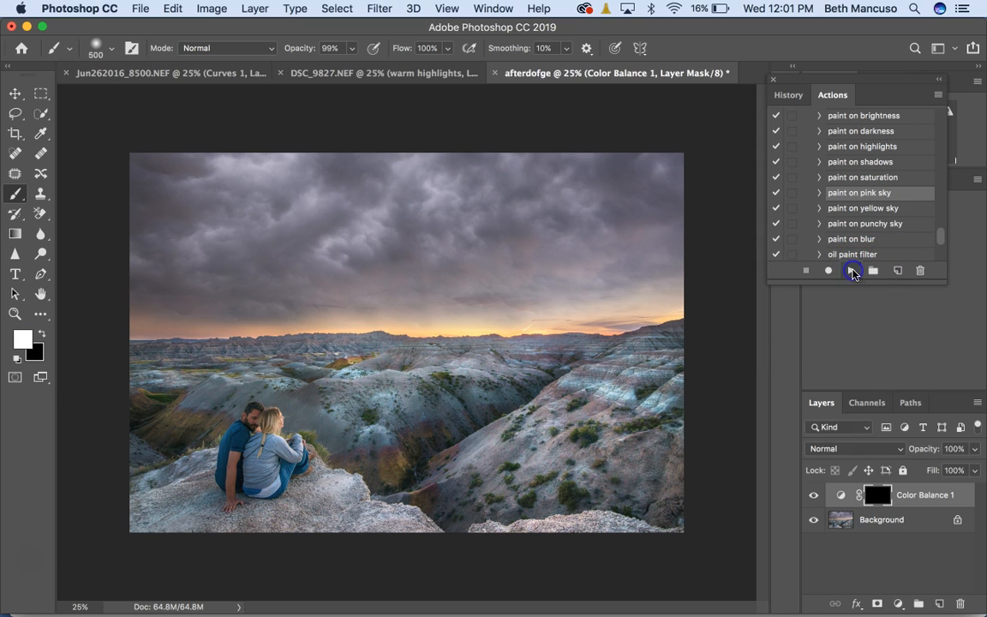
pyautogui.press(']')
pyautogui.moveTo(626, 220)
pyautogui.mouseDown()
pyautogui.moveTo(454, 250)
pyautogui.moveTo(573, 224)
pyautogui.moveTo(669, 175)
pyautogui.moveTo(585, 183)
pyautogui.moveTo(647, 250)
pyautogui.moveTo(592, 294)
pyautogui.moveTo(457, 194)
pyautogui.moveTo(380, 162)
pyautogui.moveTo(343, 213)
pyautogui.moveTo(392, 274)
pyautogui.moveTo(442, 264)
pyautogui.moveTo(344, 266)
pyautogui.moveTo(257, 239)
pyautogui.moveTo(200, 253)
pyautogui.moveTo(191, 180)
pyautogui.mouseUp()
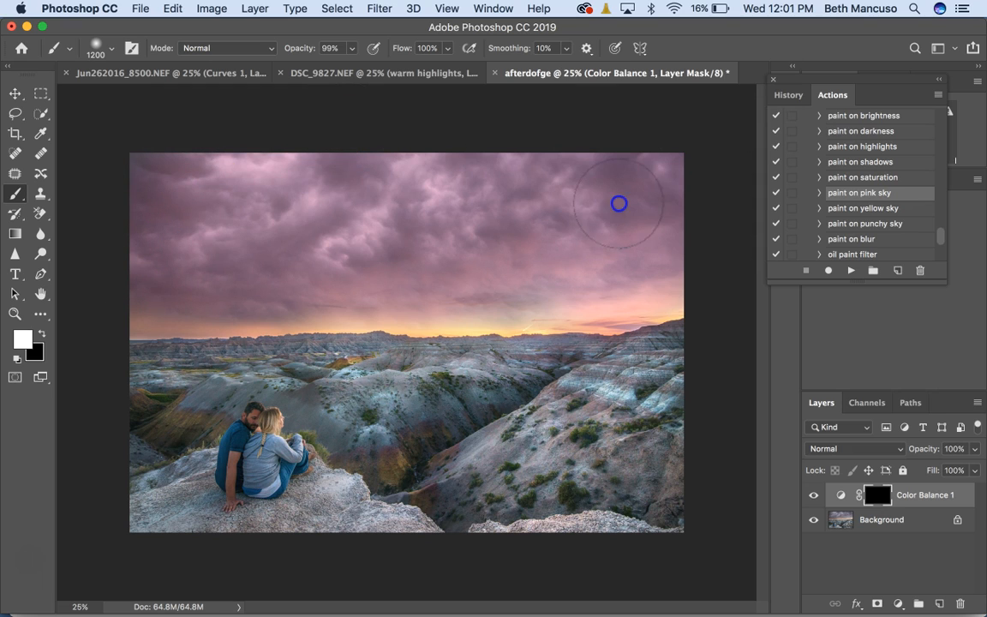
pyautogui.click(974, 449)
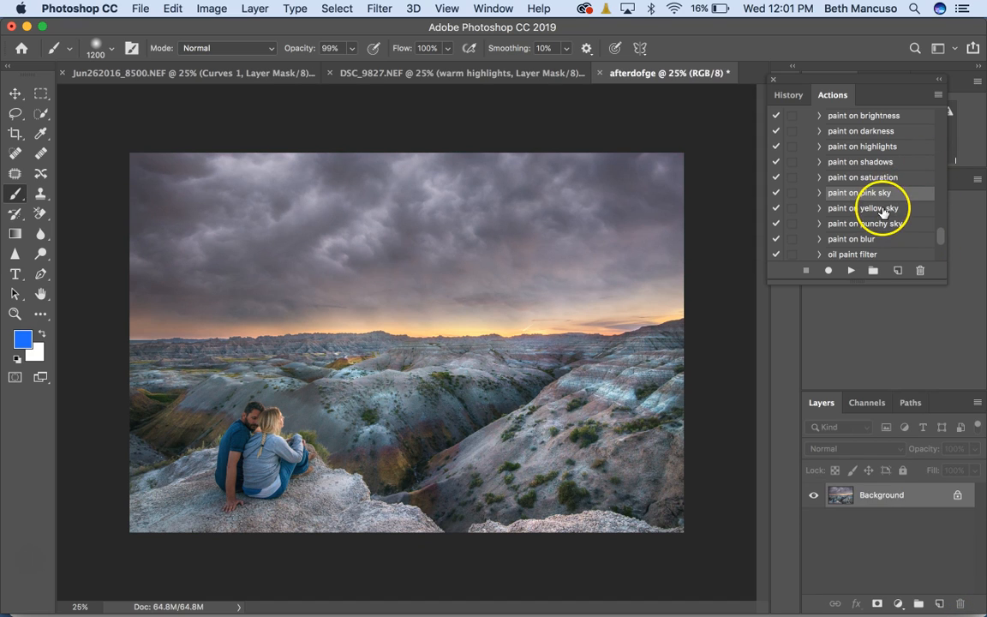
# Run the paint on yellow sky action, paint the effect over the clouds, and delete its Color Balance layer
pyautogui.click(866, 208)
pyautogui.click(853, 270)
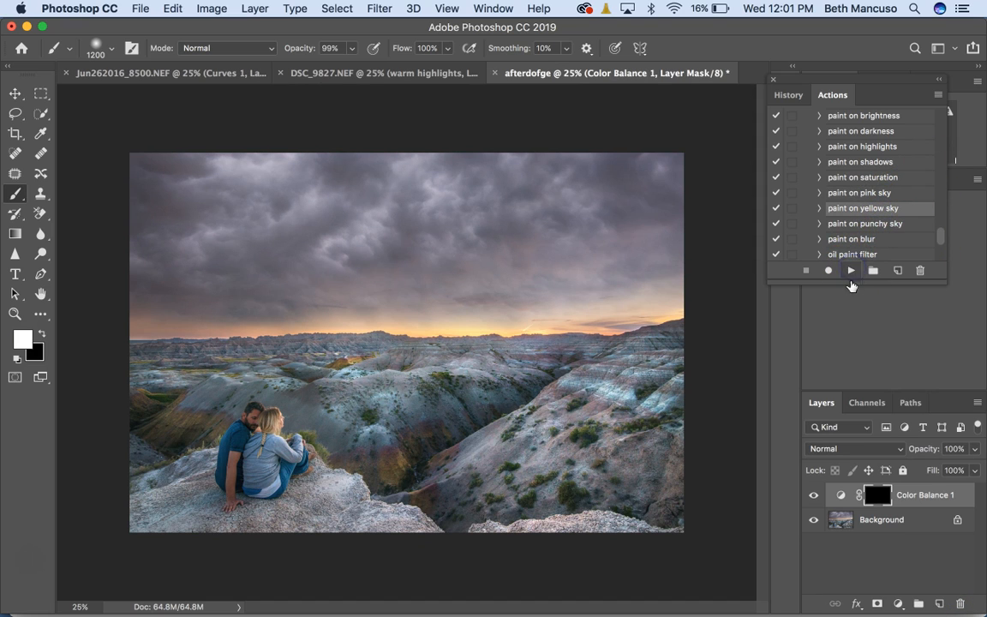
pyautogui.moveTo(487, 227)
pyautogui.mouseDown()
pyautogui.moveTo(529, 248)
pyautogui.moveTo(691, 262)
pyautogui.moveTo(628, 173)
pyautogui.moveTo(505, 243)
pyautogui.moveTo(309, 243)
pyautogui.moveTo(204, 179)
pyautogui.moveTo(388, 271)
pyautogui.mouseUp()
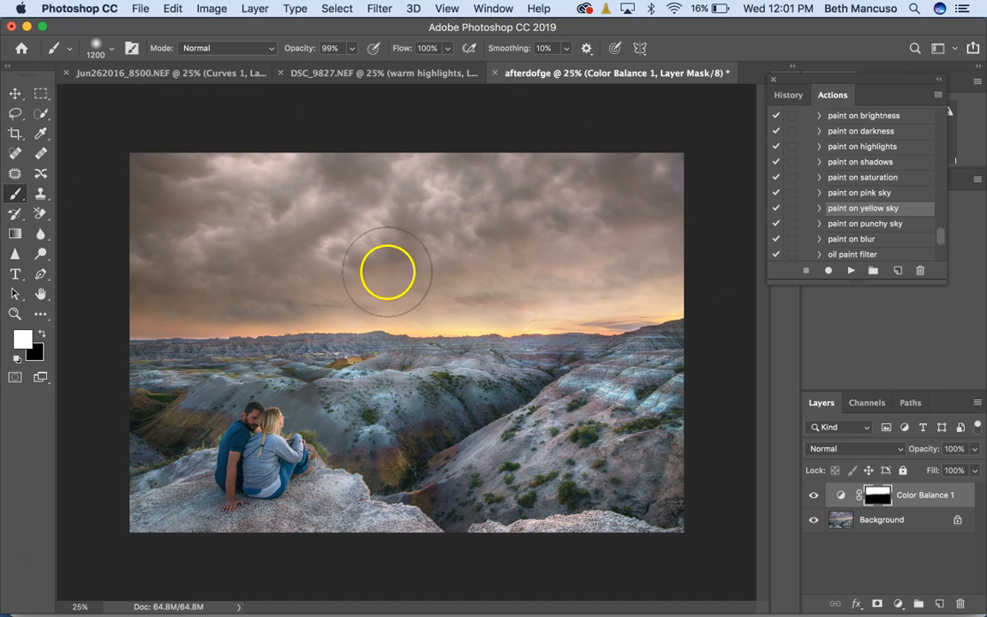
pyautogui.moveTo(975, 506); pyautogui.dragTo(961, 604)
# Run the paint on punchy sky action, paint the effect across the sky, and delete the moody sky group
pyautogui.click(851, 223)
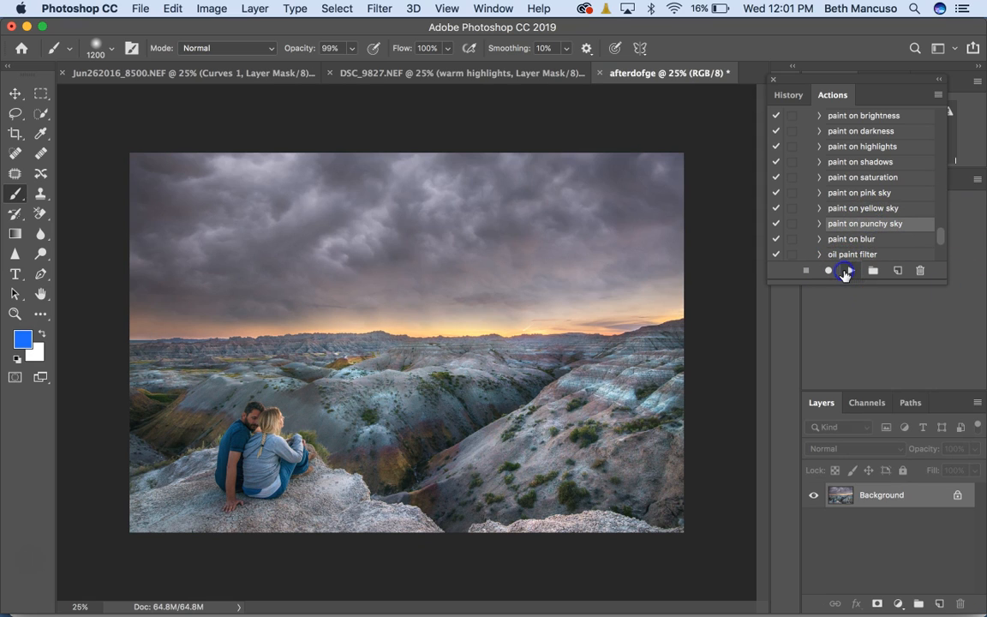
pyautogui.click(846, 273)
pyautogui.moveTo(633, 243)
pyautogui.mouseDown()
pyautogui.moveTo(380, 252)
pyautogui.moveTo(651, 227)
pyautogui.moveTo(671, 252)
pyautogui.moveTo(570, 165)
pyautogui.moveTo(327, 177)
pyautogui.moveTo(400, 170)
pyautogui.moveTo(400, 238)
pyautogui.moveTo(448, 242)
pyautogui.moveTo(365, 228)
pyautogui.moveTo(237, 271)
pyautogui.moveTo(214, 251)
pyautogui.moveTo(157, 247)
pyautogui.moveTo(216, 162)
pyautogui.moveTo(182, 217)
pyautogui.moveTo(154, 186)
pyautogui.mouseUp()
pyautogui.click(598, 190)
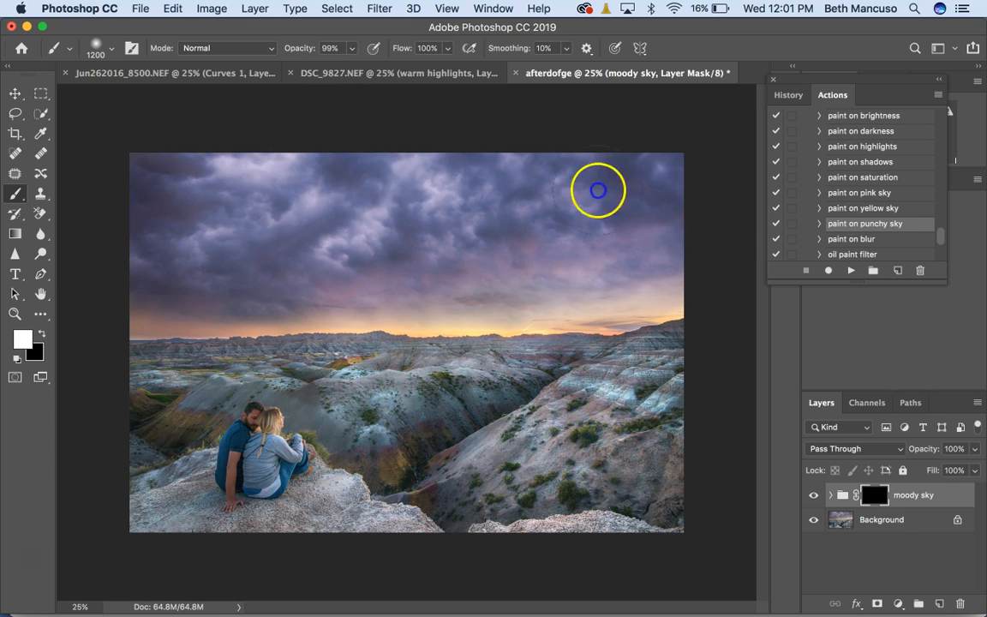
pyautogui.click(975, 450)
pyautogui.moveTo(898, 493); pyautogui.dragTo(870, 495)
pyautogui.moveTo(939, 481); pyautogui.dragTo(960, 603)
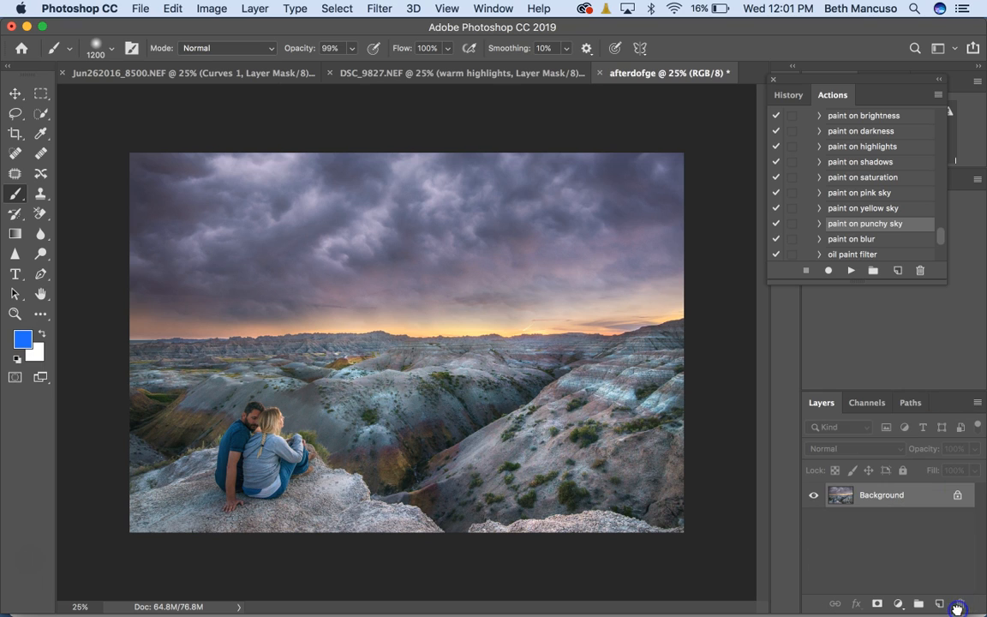
# Run the warm it up action on the Background layer of the badlands photo
pyautogui.scroll(-2, 941, 236)
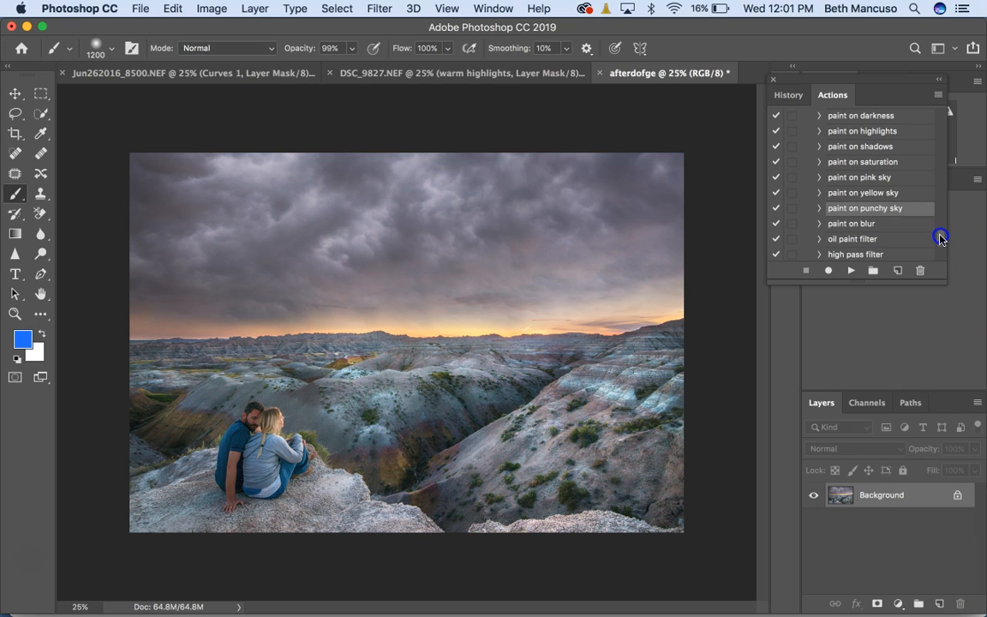
pyautogui.scroll(-3, 941, 240)
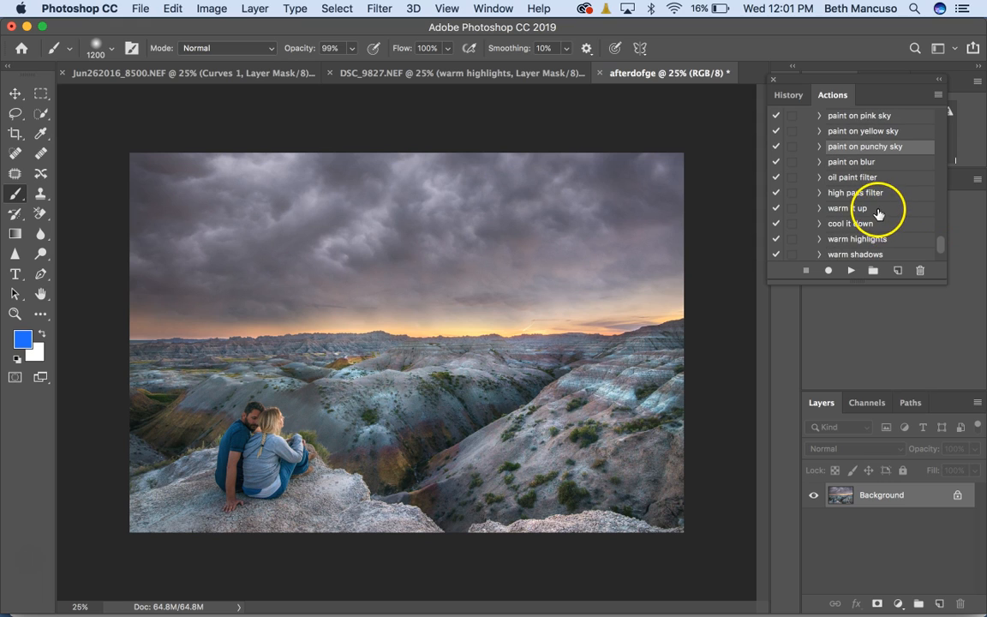
pyautogui.moveTo(942, 239); pyautogui.dragTo(941, 248)
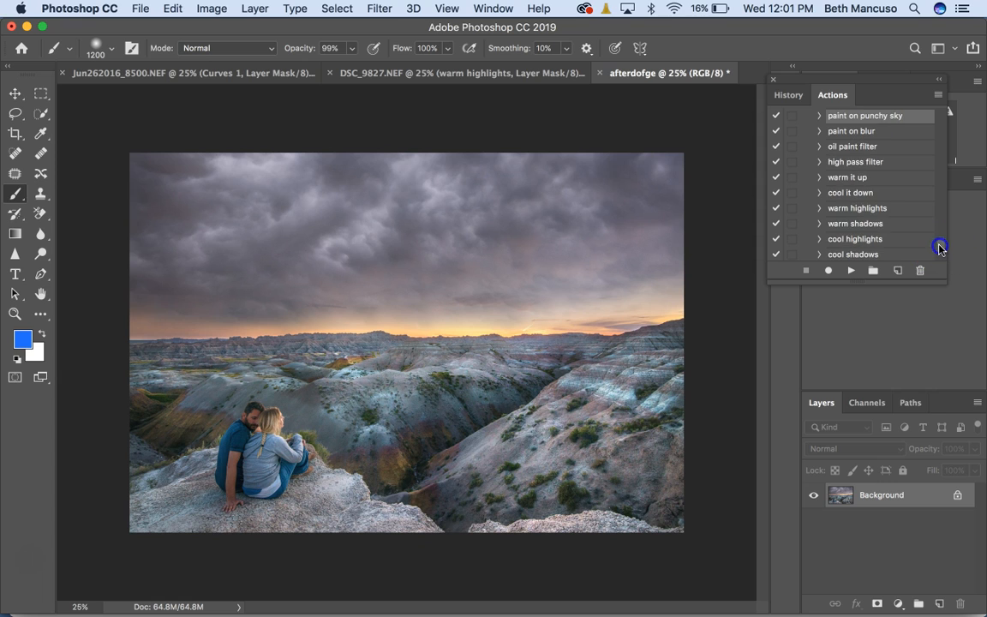
pyautogui.click(848, 178)
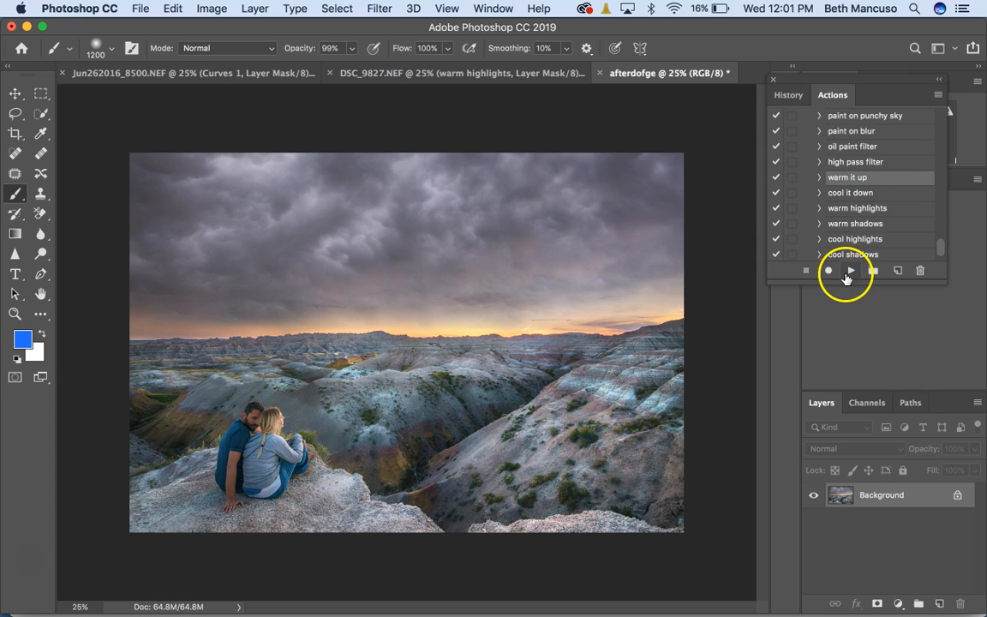
pyautogui.click(848, 272)
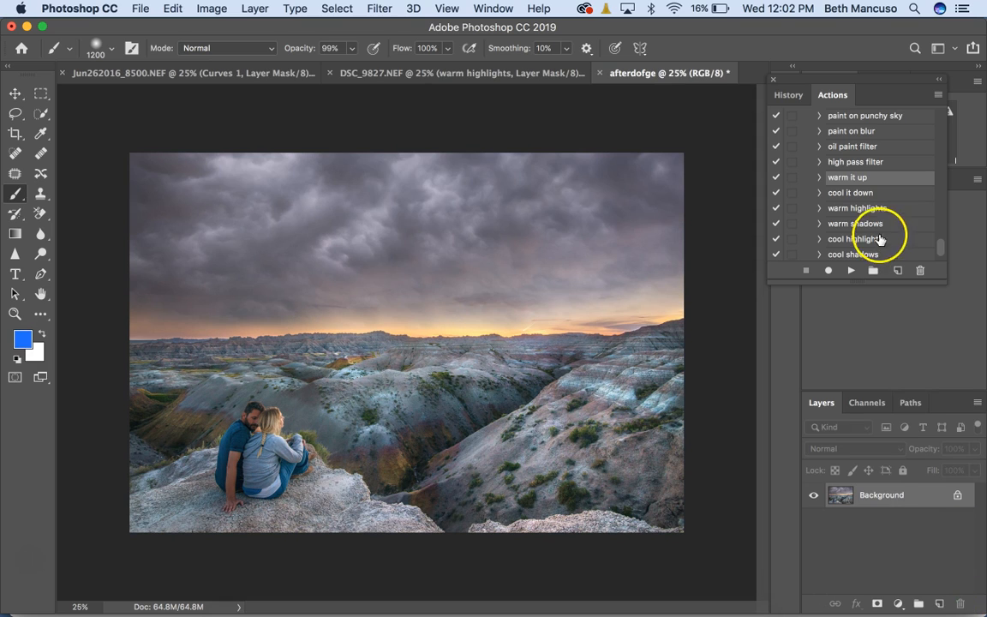
# Run the cool it down action and delete the Color Balance layer it adds
pyautogui.click(862, 193)
pyautogui.click(852, 270)
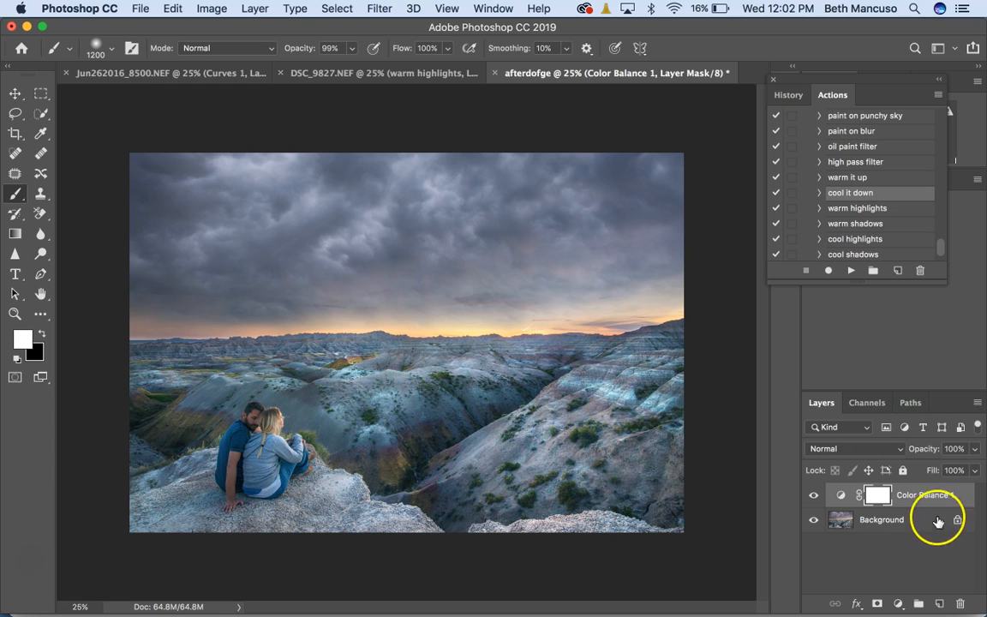
pyautogui.moveTo(942, 497); pyautogui.dragTo(960, 604)
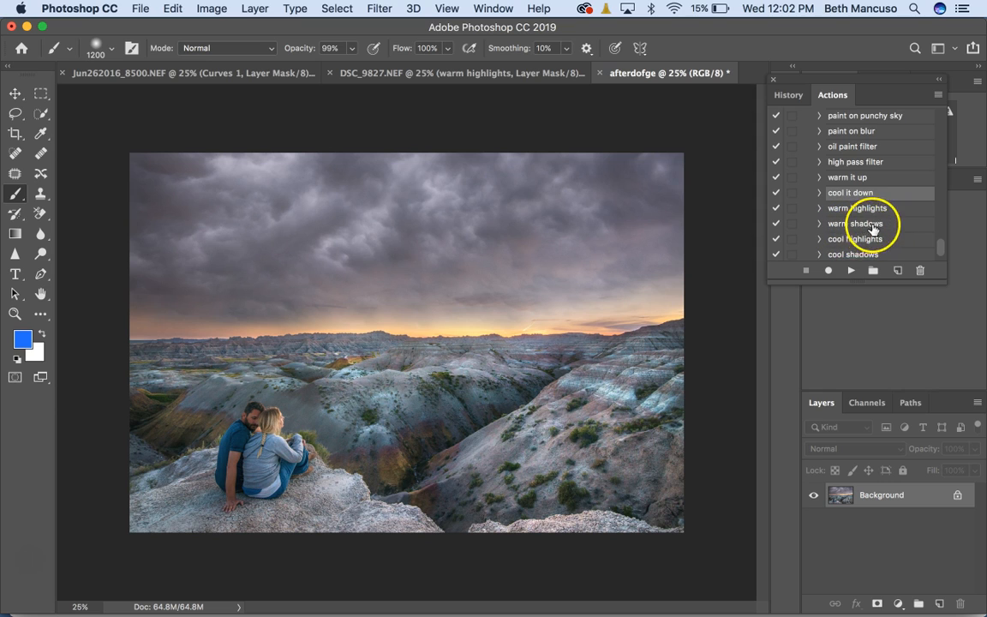
# Run the sharpen action from the landscapes set on the badlands photo
pyautogui.scroll(-1, 937, 250)
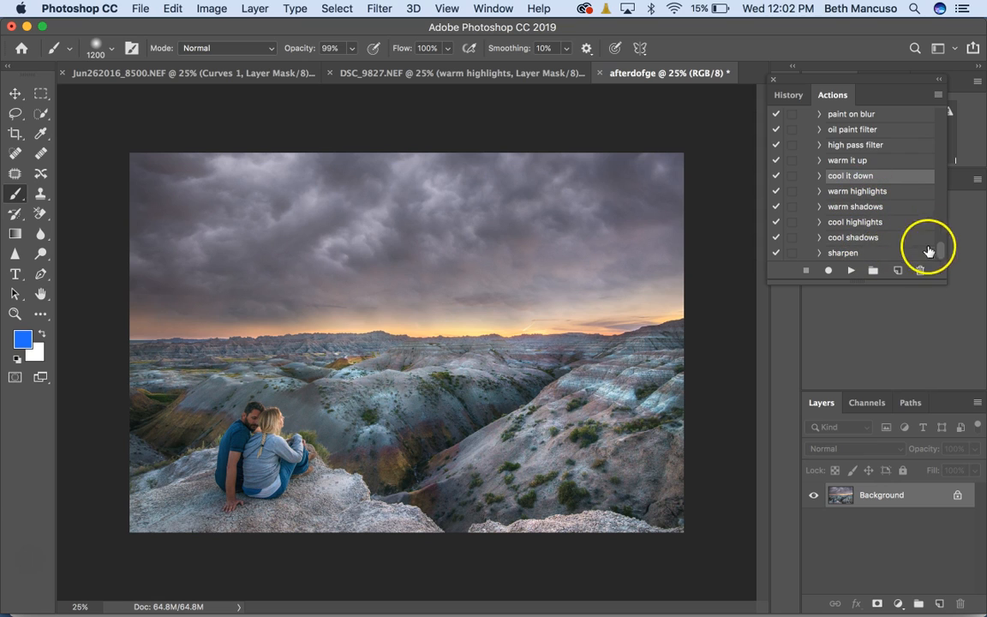
pyautogui.click(848, 253)
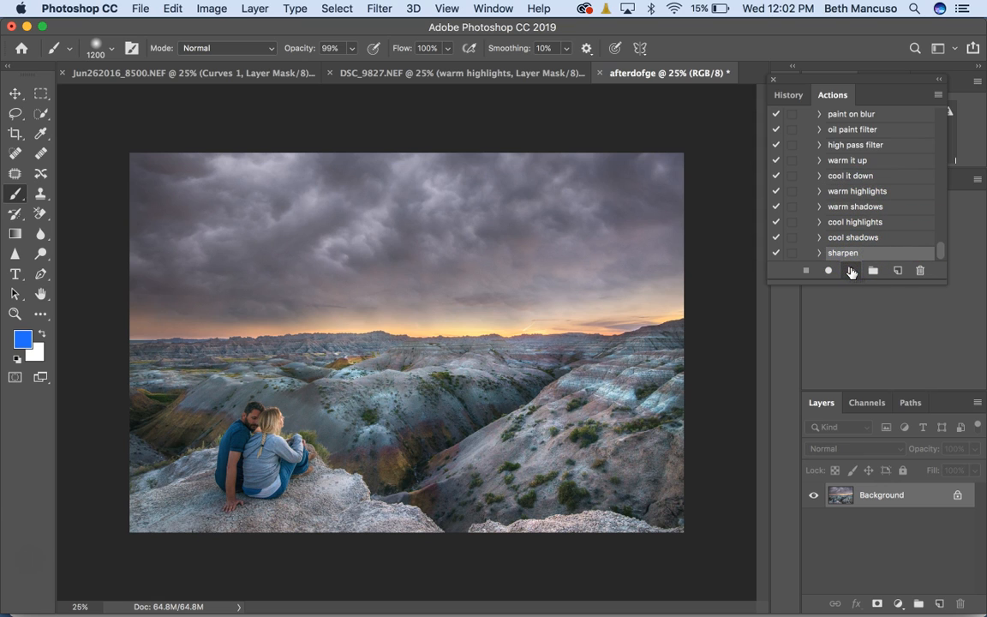
pyautogui.click(851, 271)
pyautogui.click(857, 284)
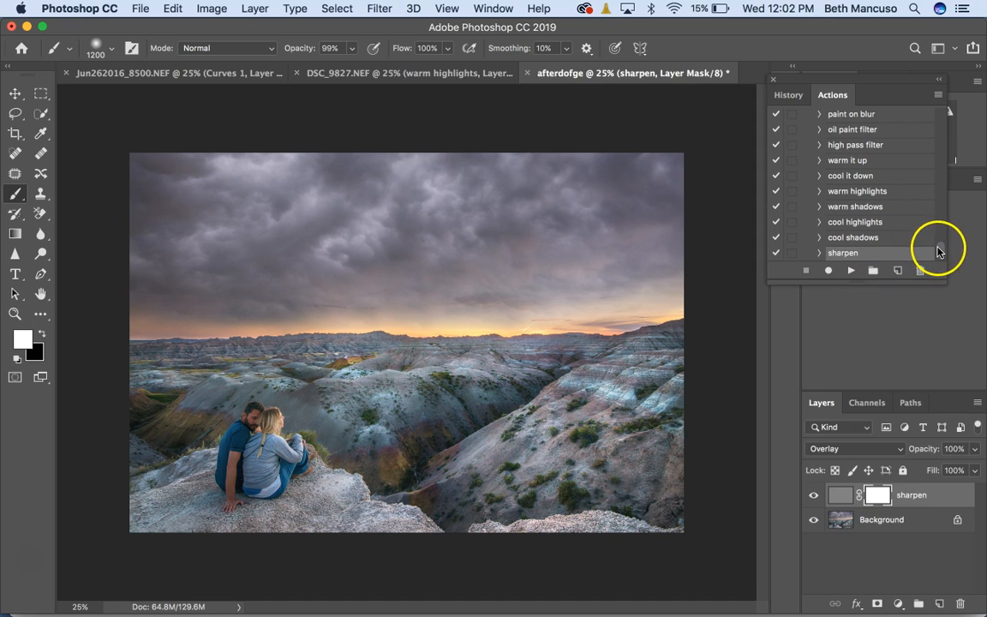
pyautogui.moveTo(938, 250); pyautogui.dragTo(934, 222)
pyautogui.scroll(1, 935, 222)
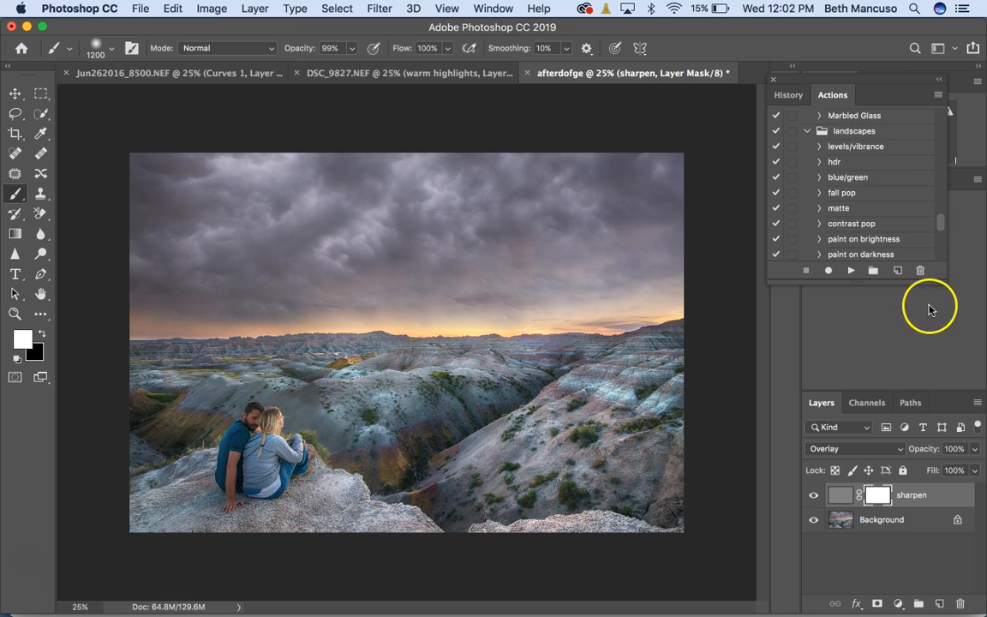